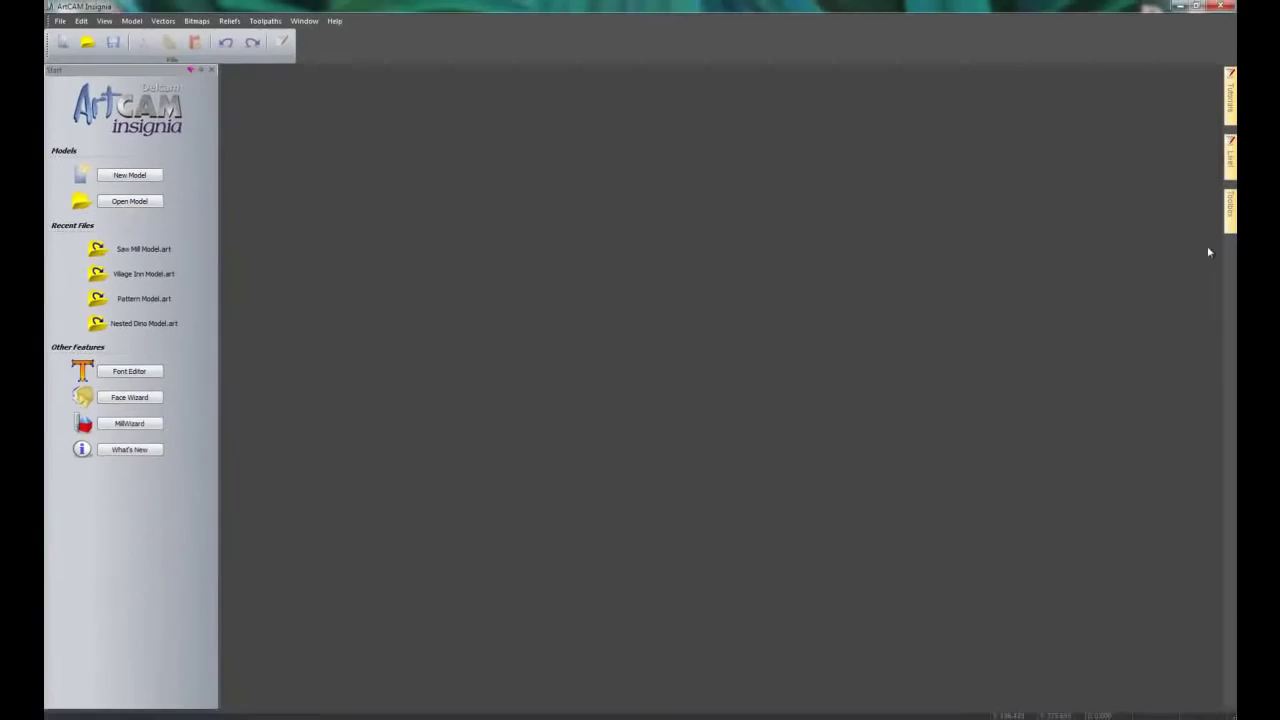
Step: Start the Face Wizard from the start page and restore its Toolbox panel at Step One
left_click(1231, 218)
left_click(152, 398)
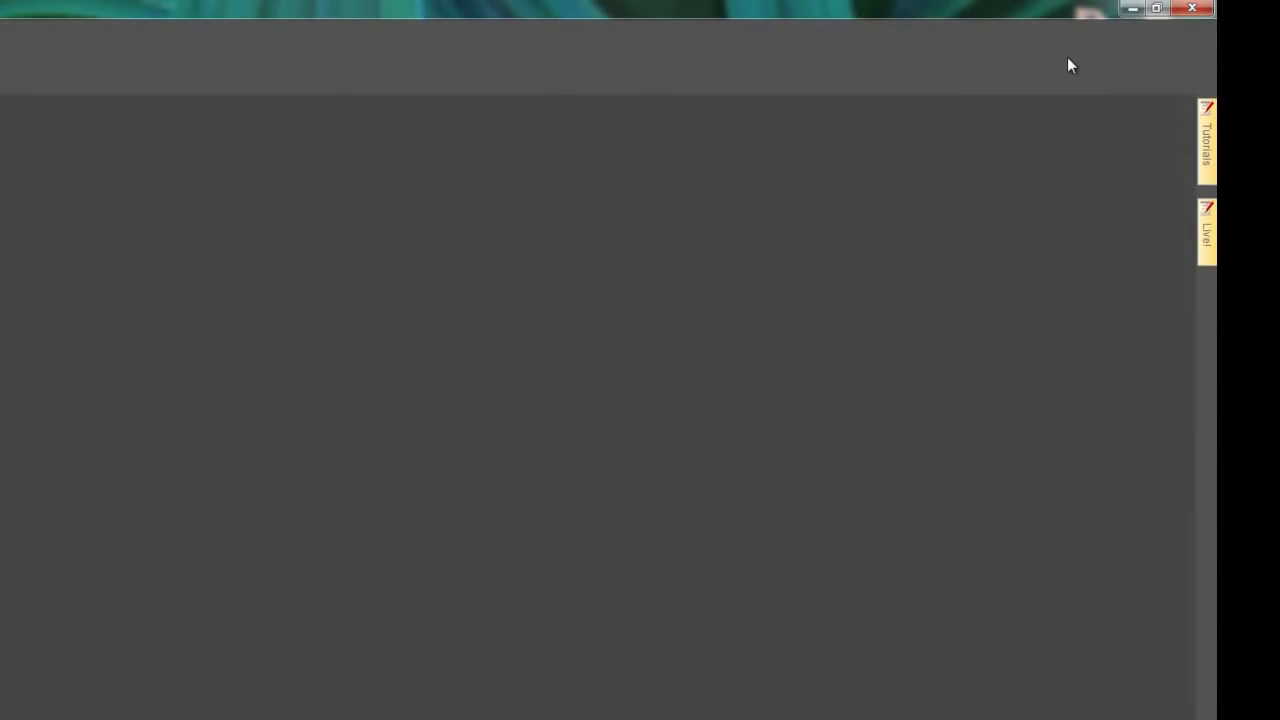
right_click(1070, 63)
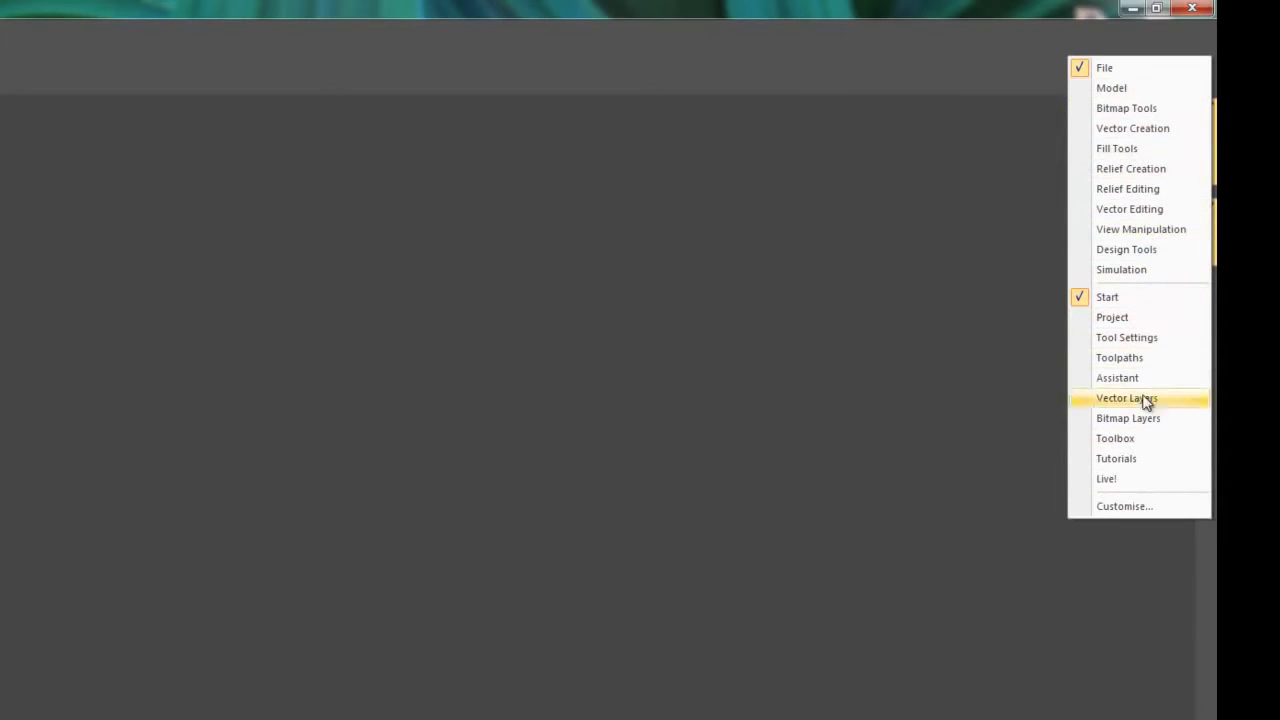
left_click(1143, 446)
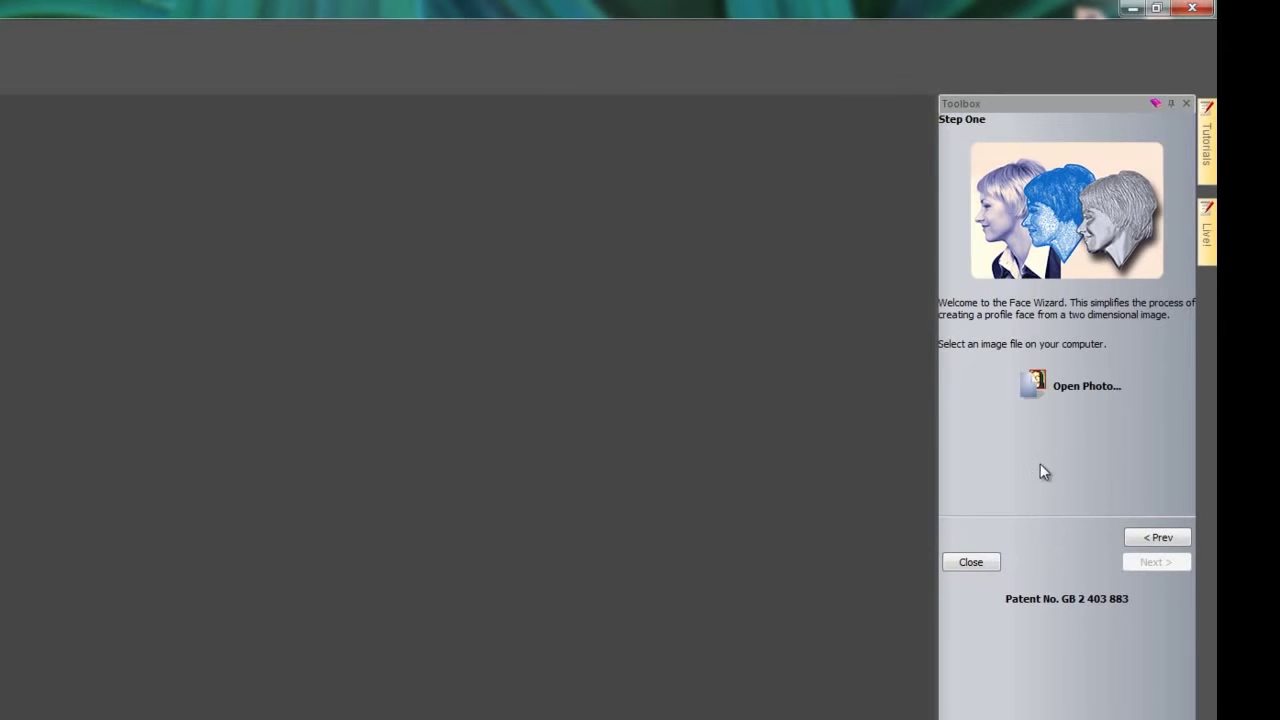
Step: Load the female_head.tif portrait from the Face Wizard sample folder into the wizard
left_click(1063, 398)
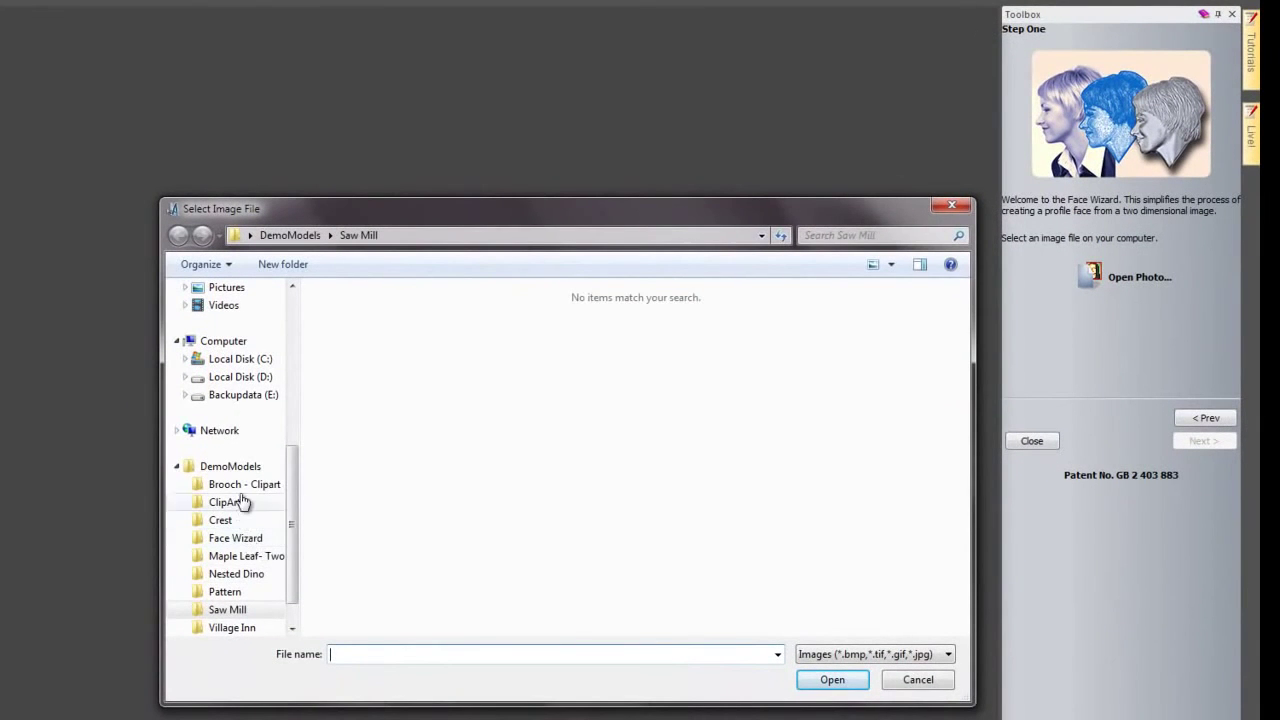
left_click(258, 541)
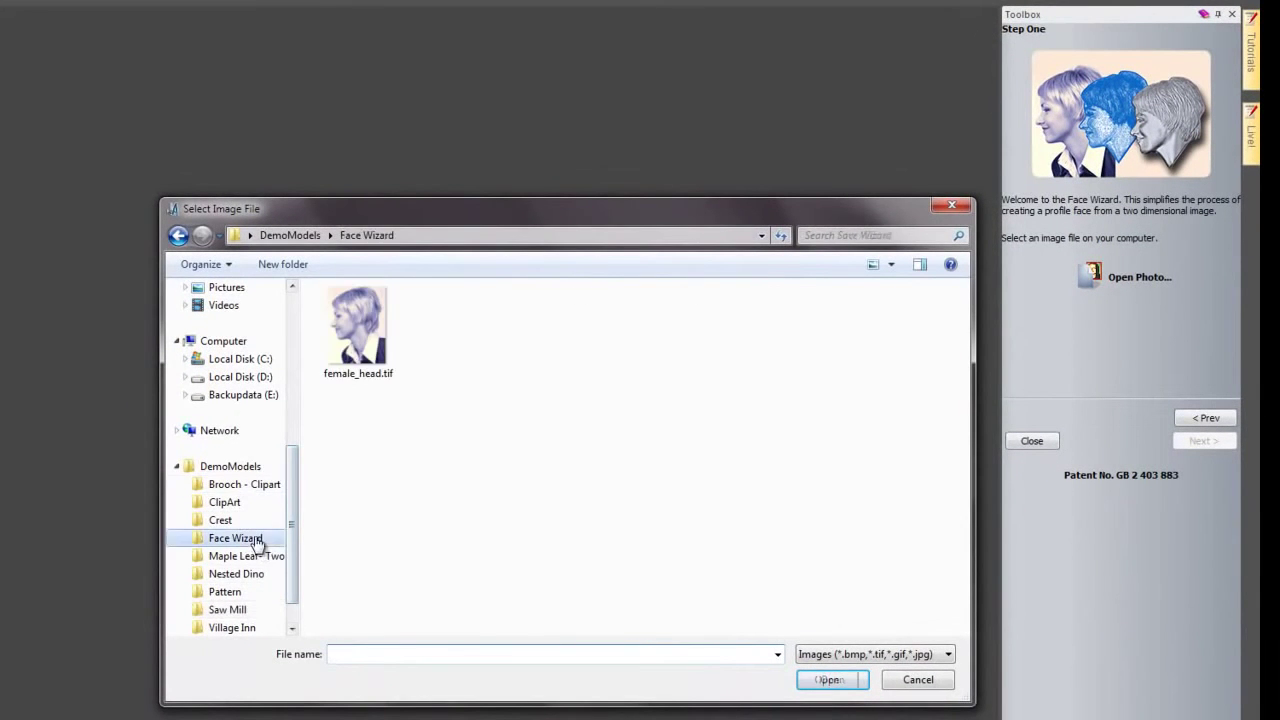
left_click(362, 345)
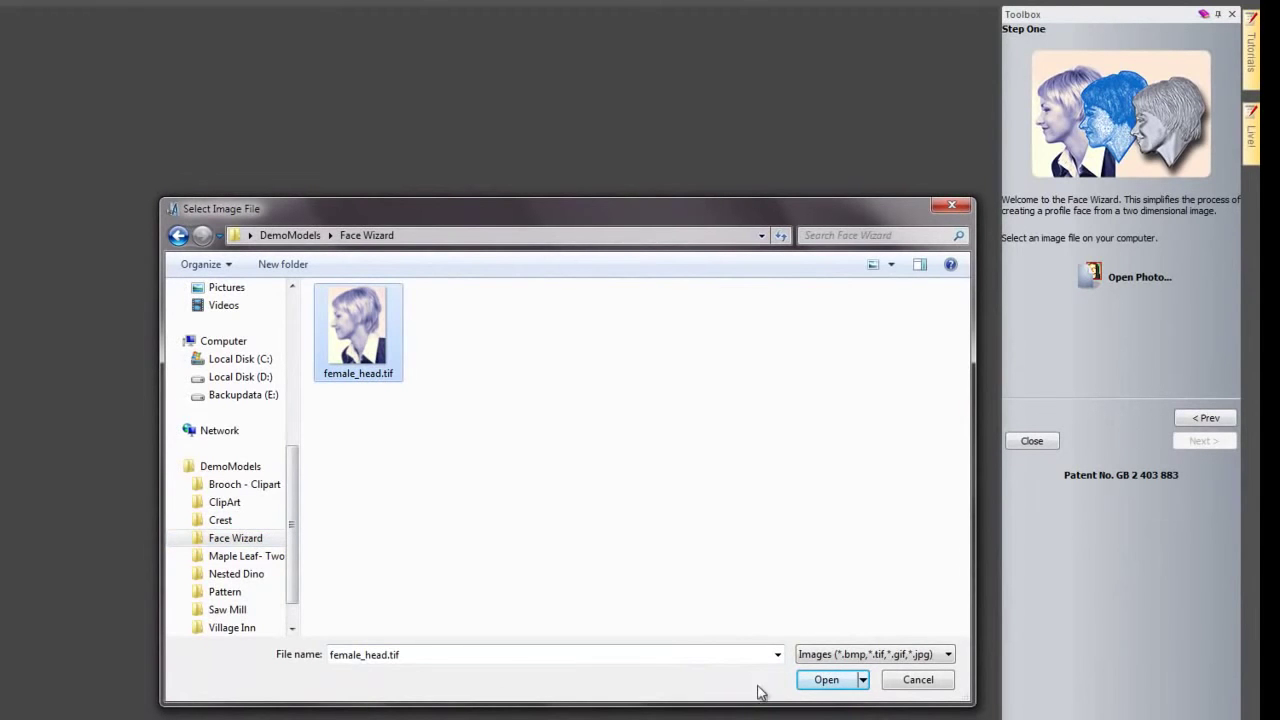
left_click(834, 680)
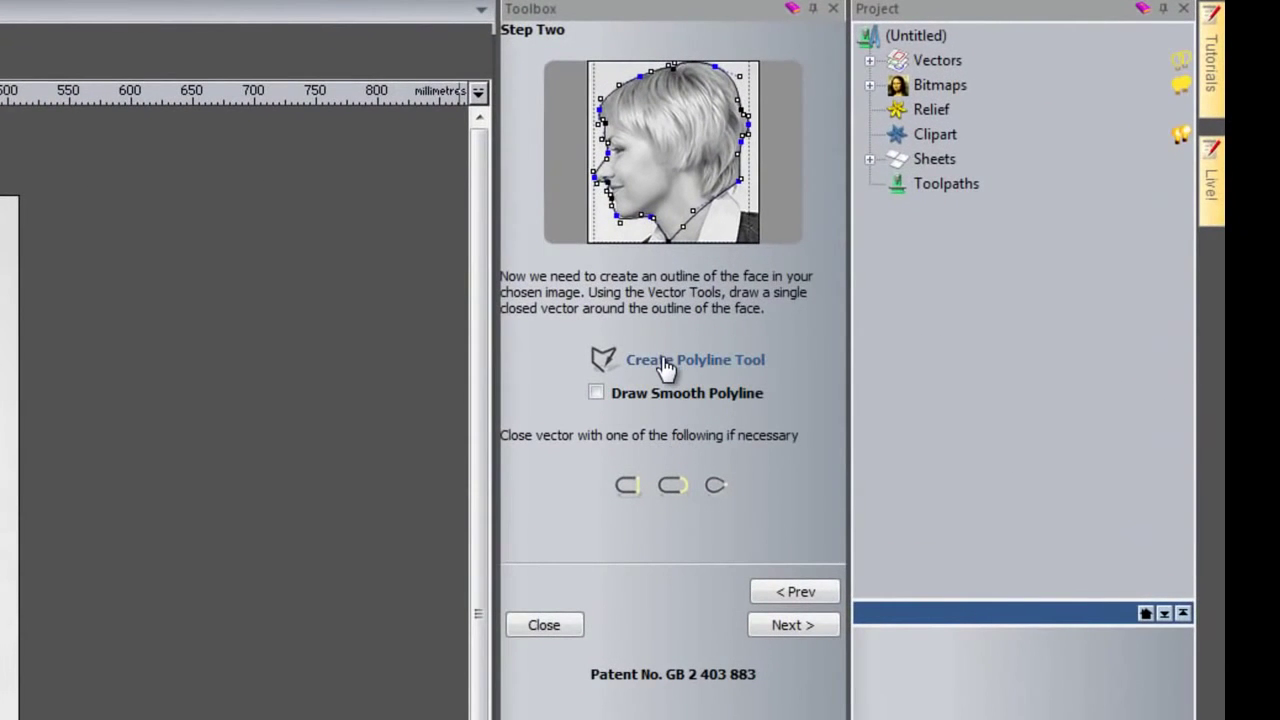
Step: Start a smooth polyline at the chin and trace it up to the lips
left_click(663, 364)
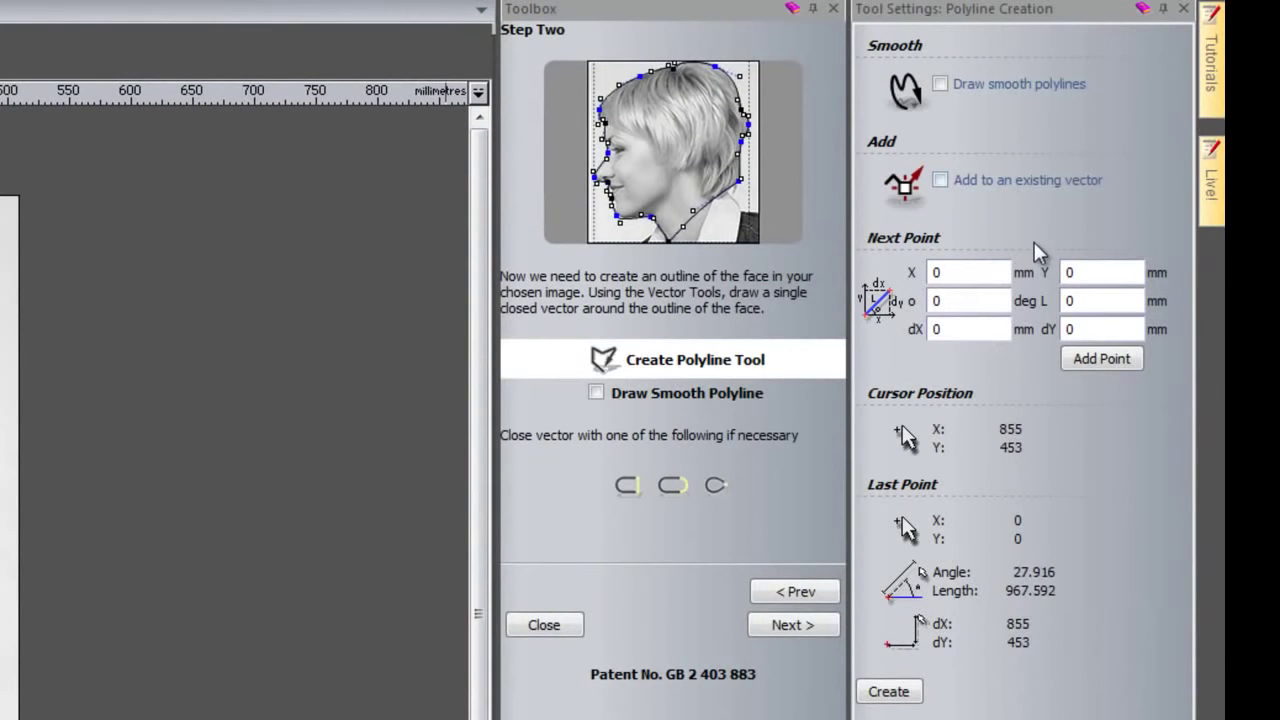
left_click(597, 396)
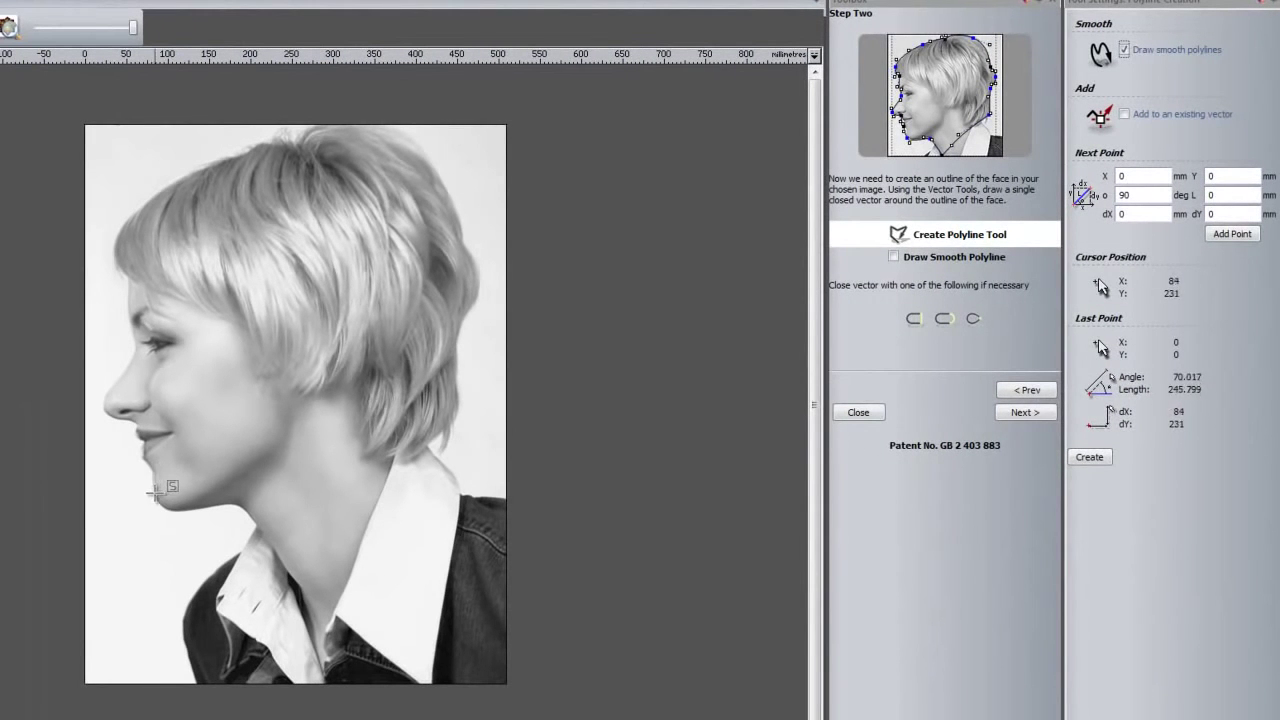
left_click(152, 489)
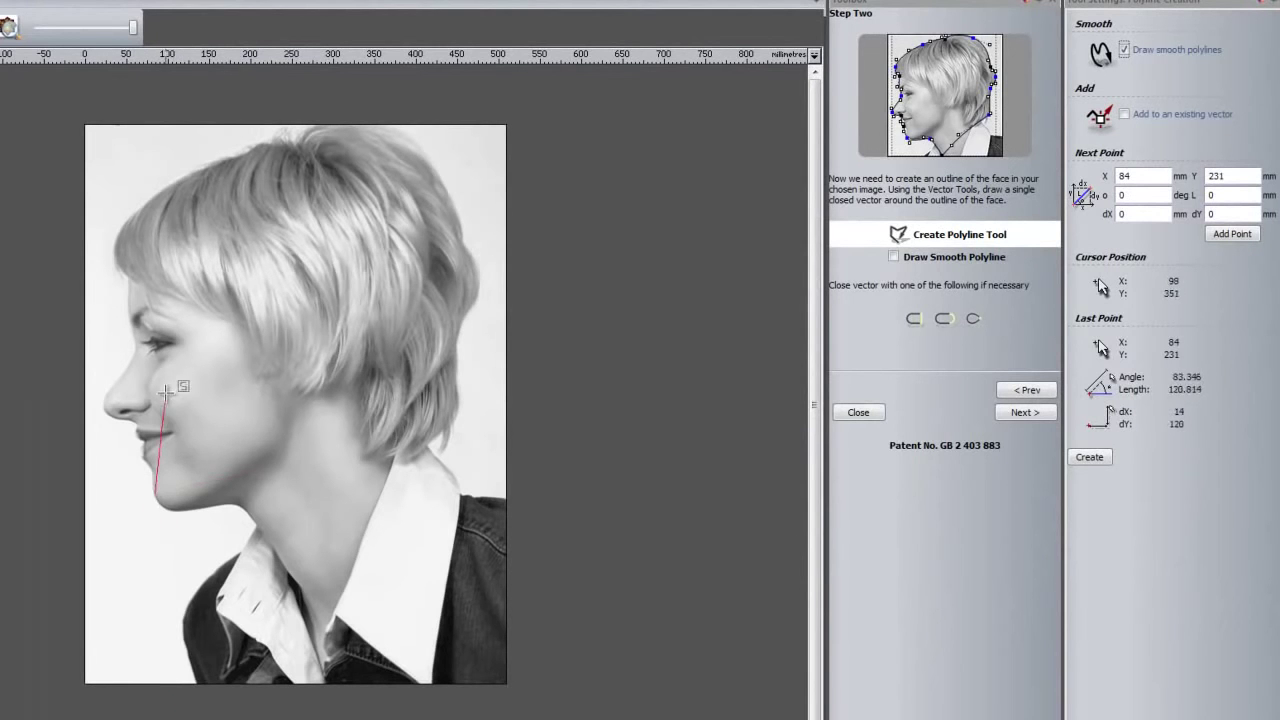
scroll(147, 452, "up", 3)
left_click(151, 476)
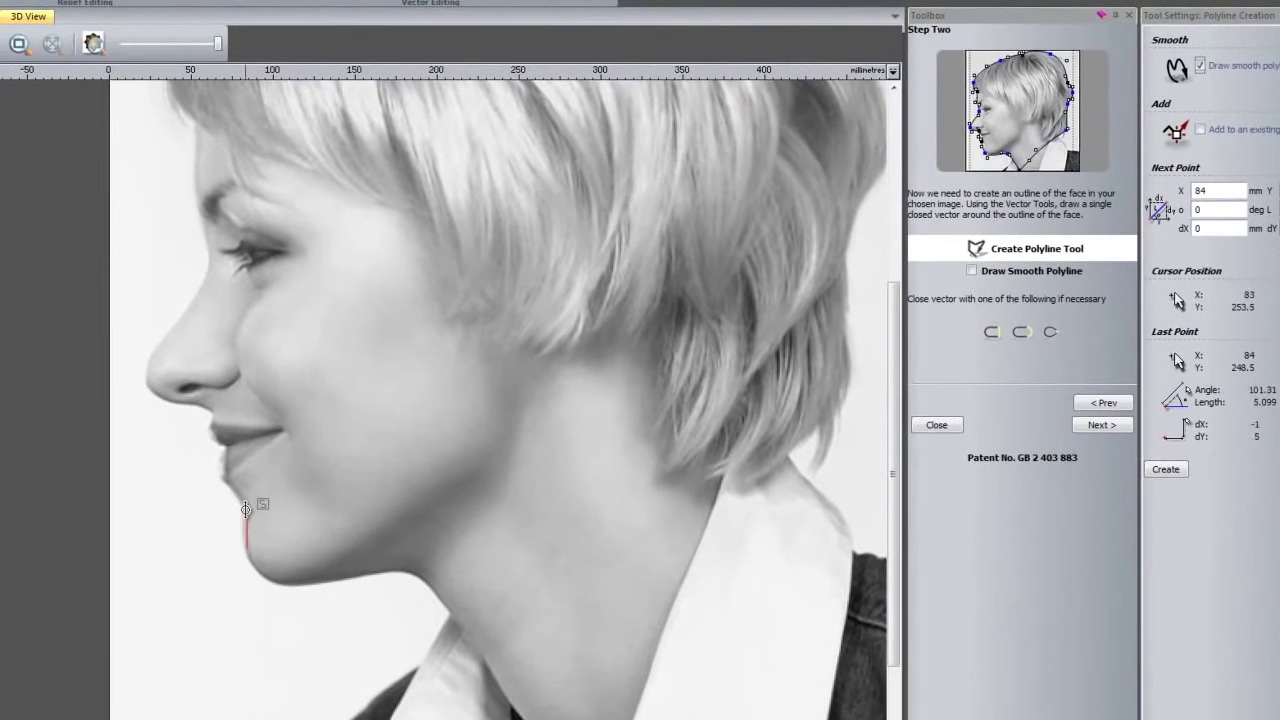
left_click(244, 498)
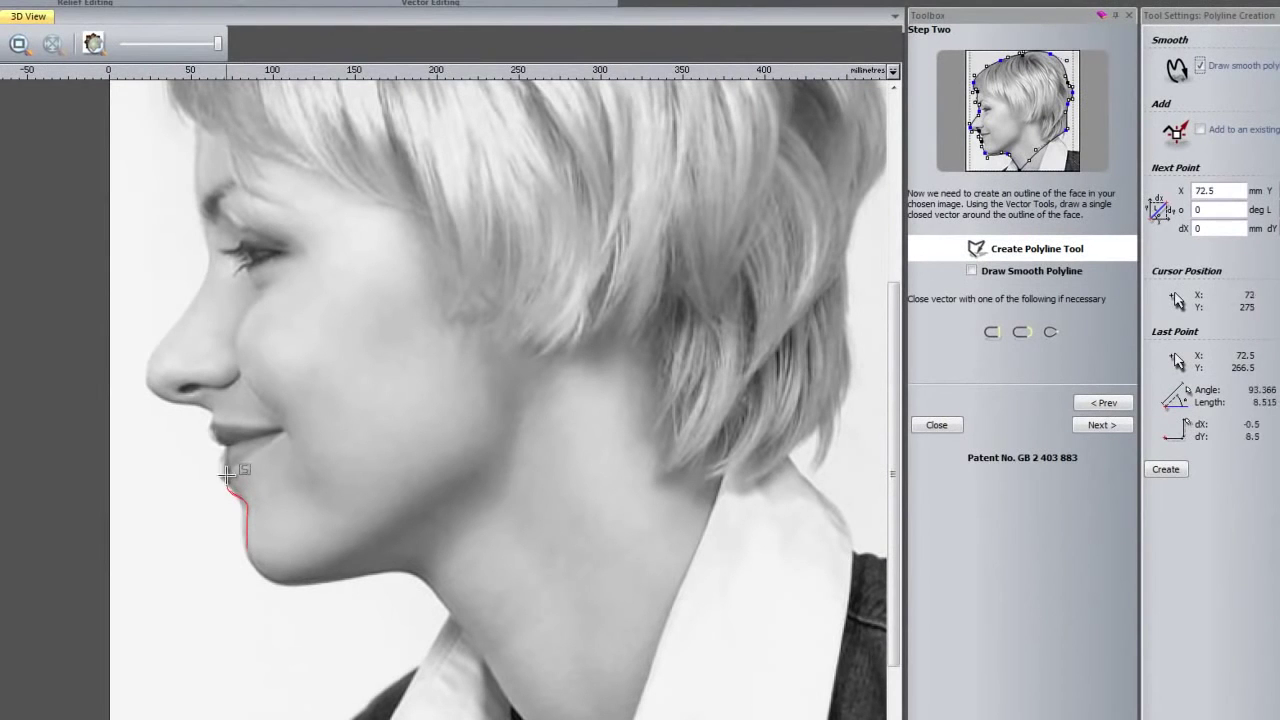
left_click(224, 472)
left_click(228, 444)
left_click(221, 438)
left_click(212, 424)
left_click(212, 418)
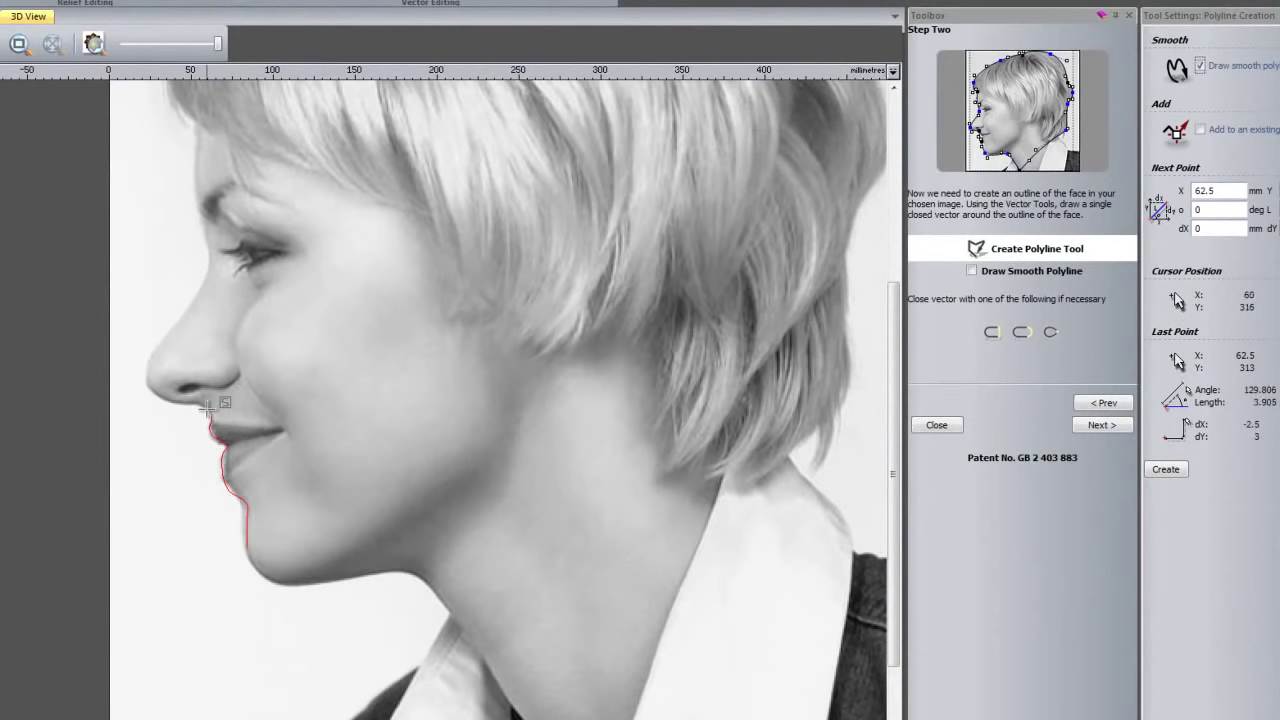
Step: Continue the outline around the nose, up past the eye and brow onto the forehead
left_click(198, 404)
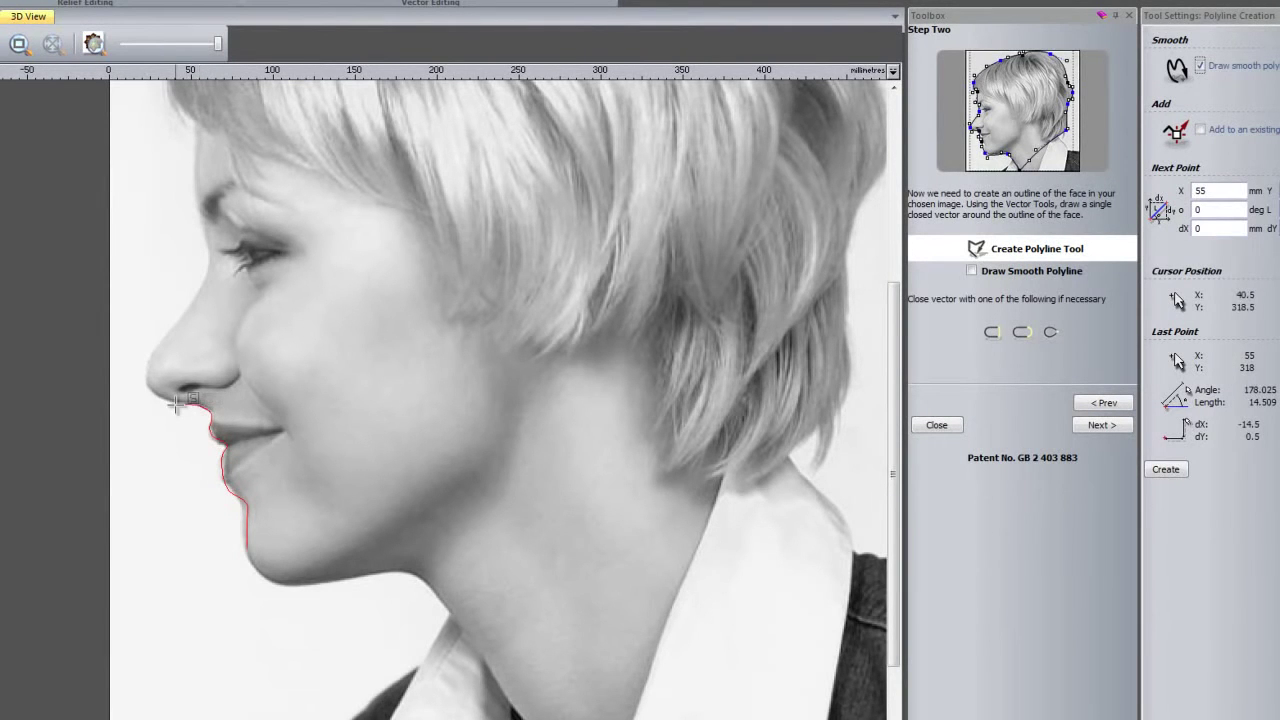
left_click(174, 399)
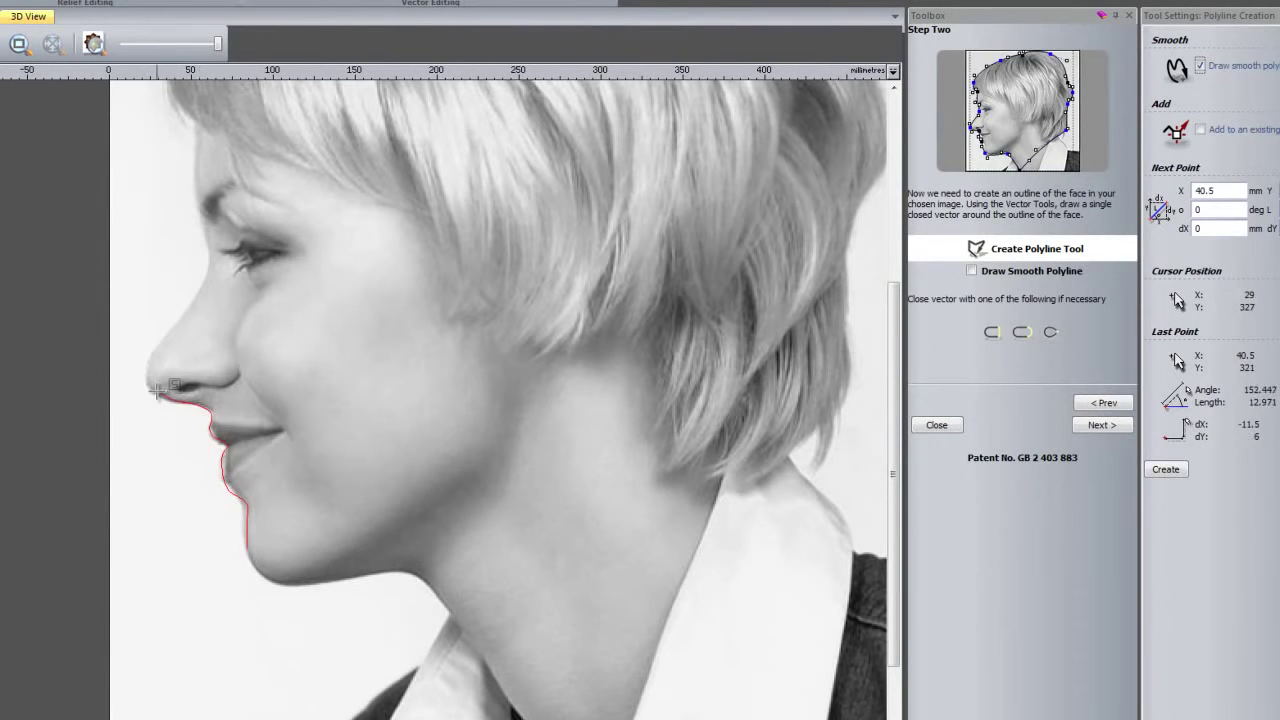
left_click(142, 399)
left_click(145, 378)
left_click(168, 322)
left_click(190, 304)
left_click(204, 268)
left_click(209, 237)
left_click(195, 196)
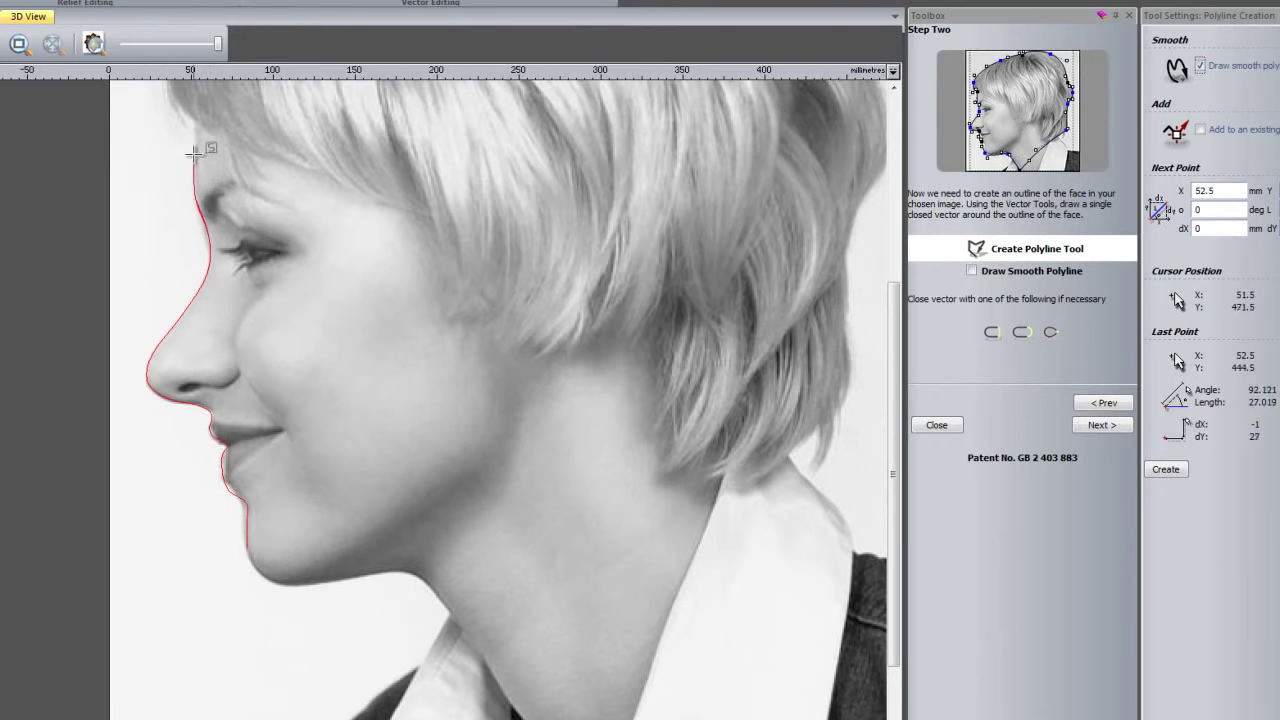
left_click(178, 105)
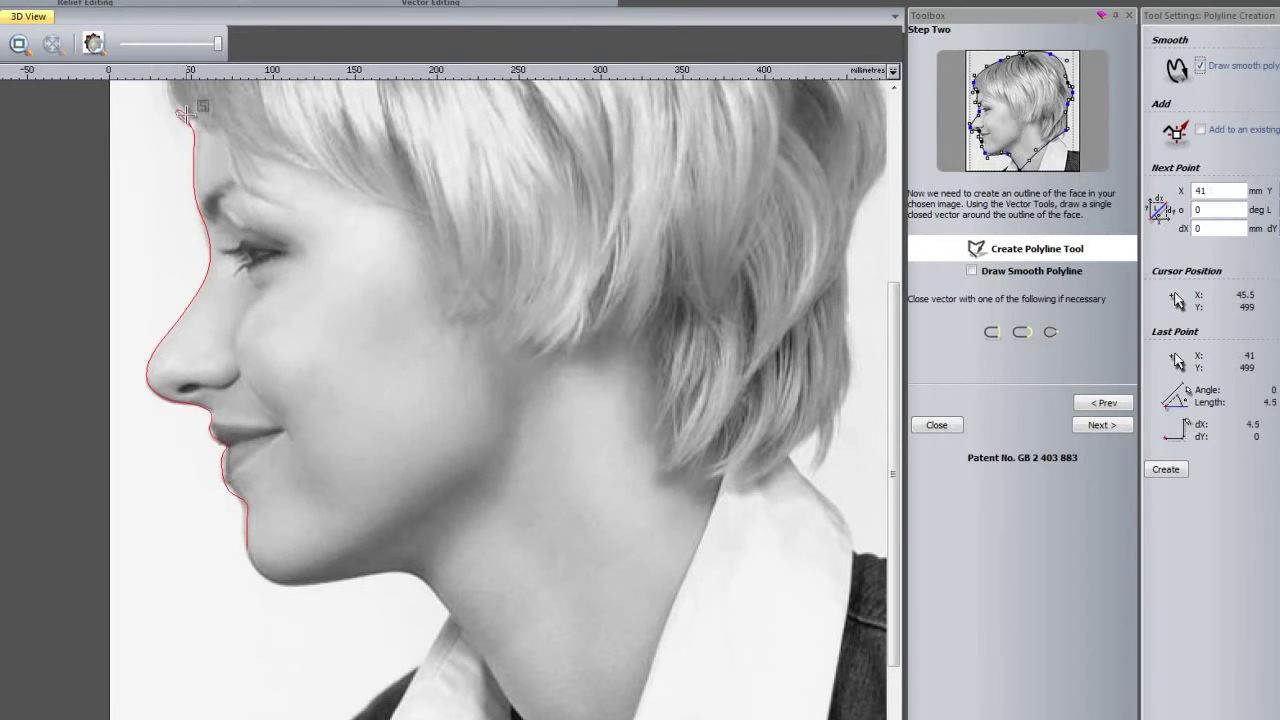
scroll(186, 118, "down", 2)
Step: Trace the outline from the hairline over the top of the hair and down its right edge
left_click(276, 238)
left_click(339, 169)
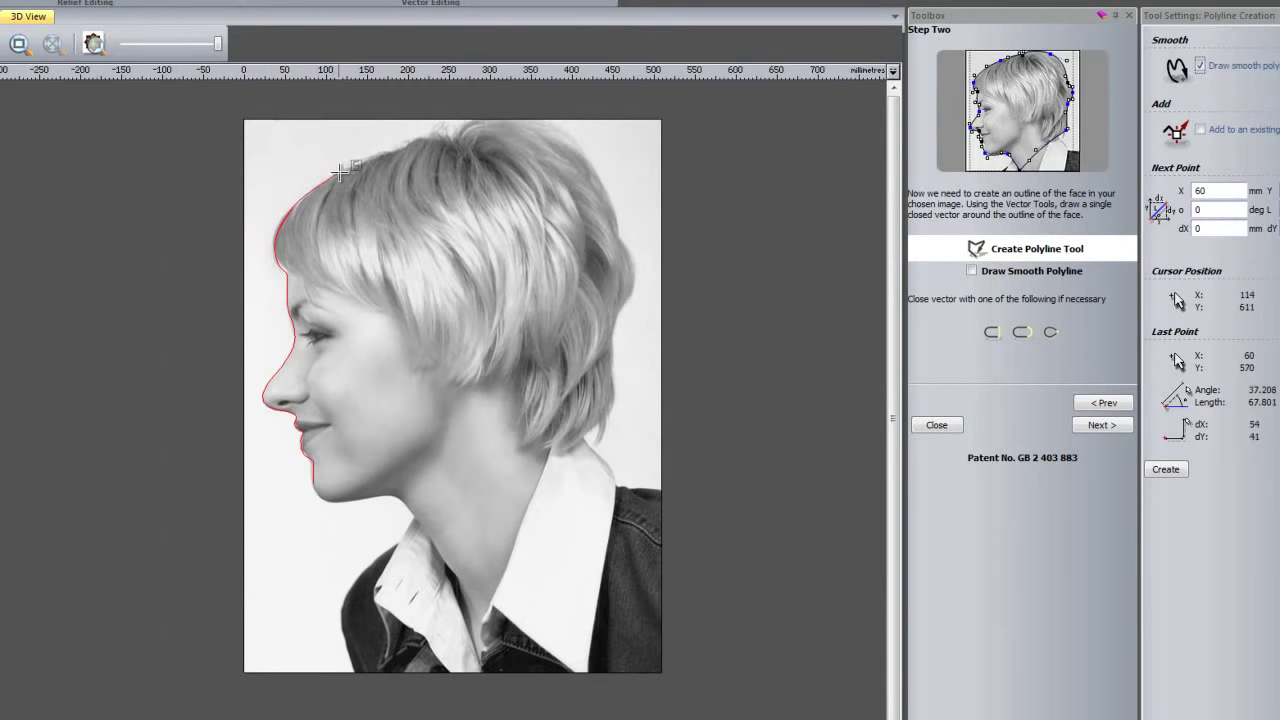
left_click(382, 138)
left_click(414, 137)
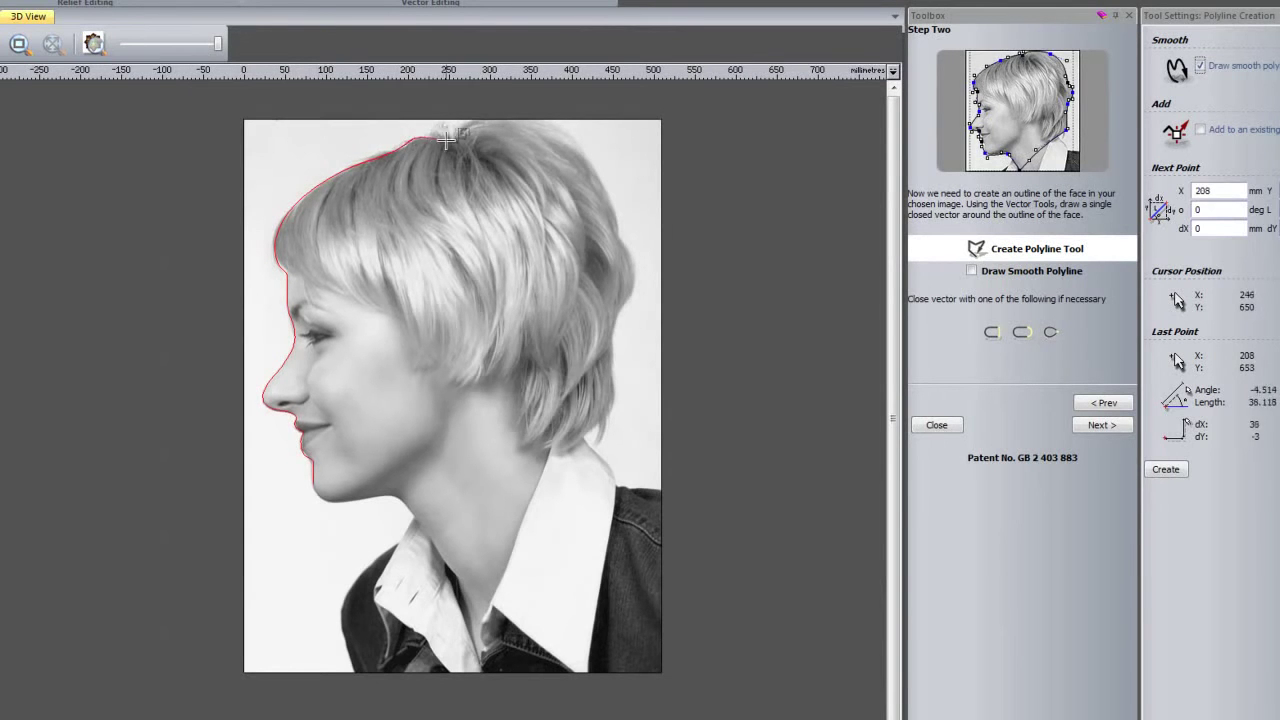
left_click(478, 123)
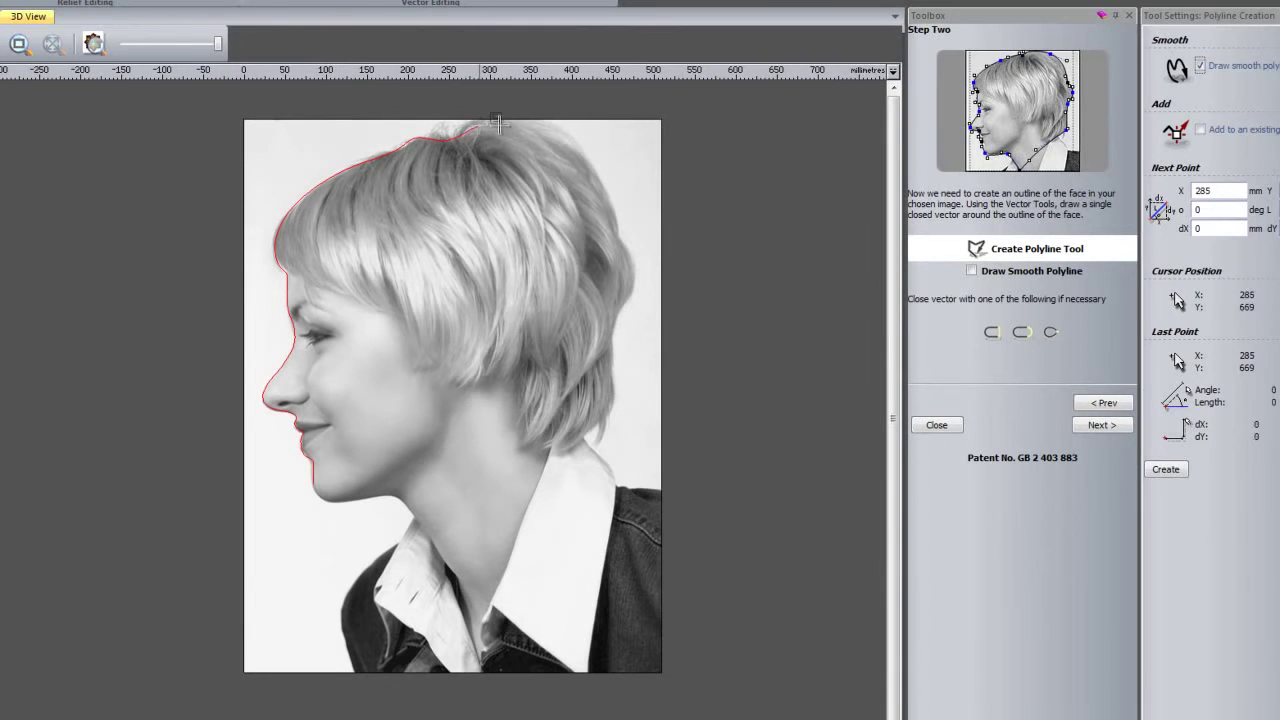
left_click(548, 122)
left_click(585, 150)
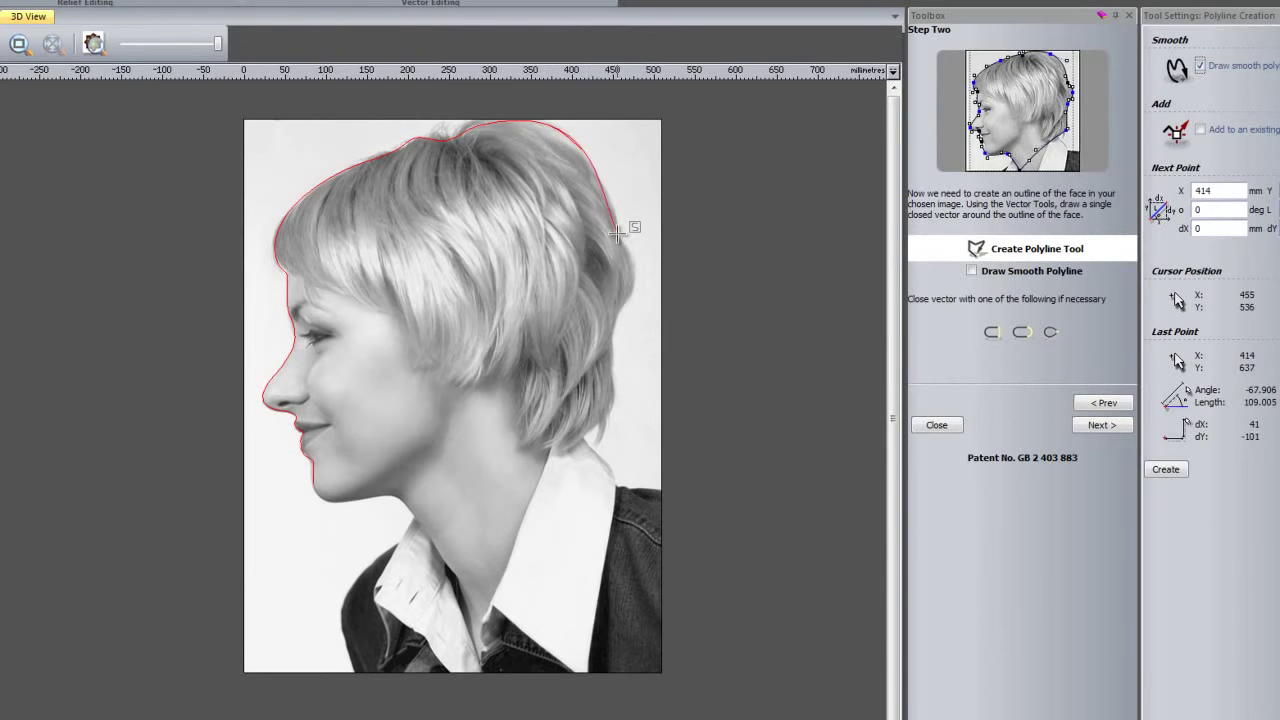
left_click(634, 283)
left_click(618, 316)
left_click(610, 342)
left_click(610, 363)
left_click(611, 387)
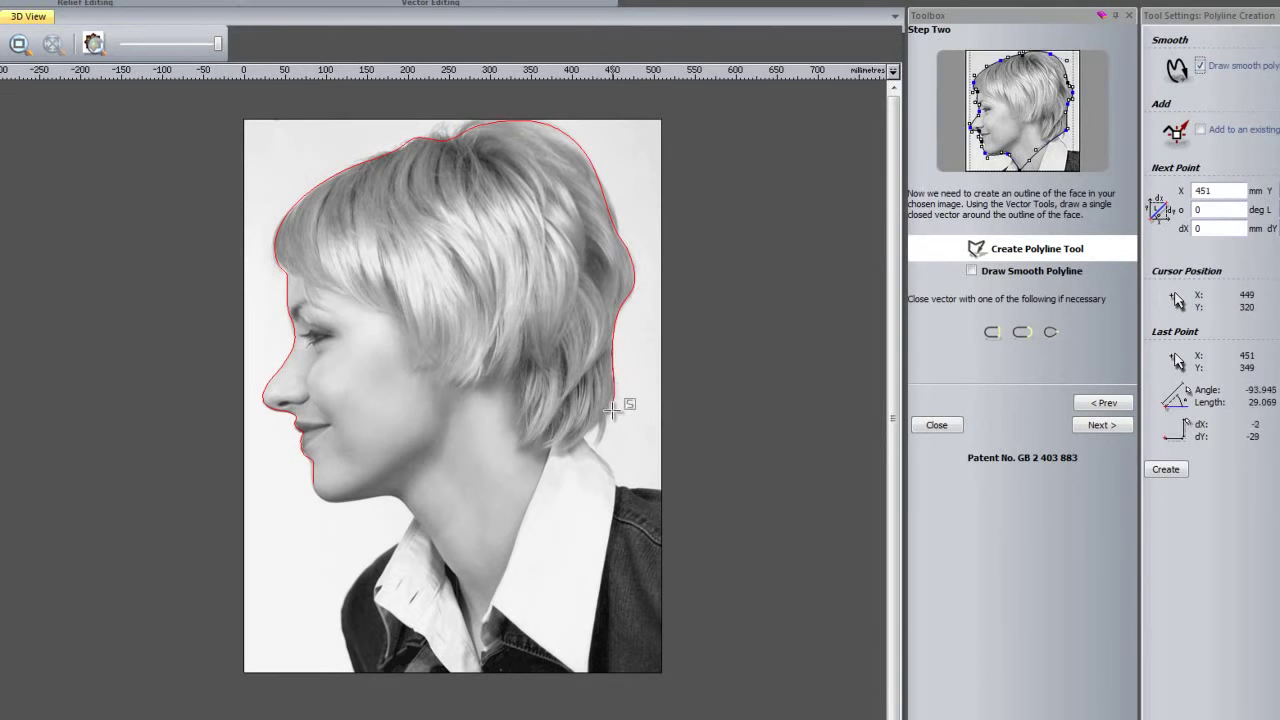
Step: Carry the outline from the hair's right edge down onto and across the neck, keeping smooth curves
left_click(607, 416)
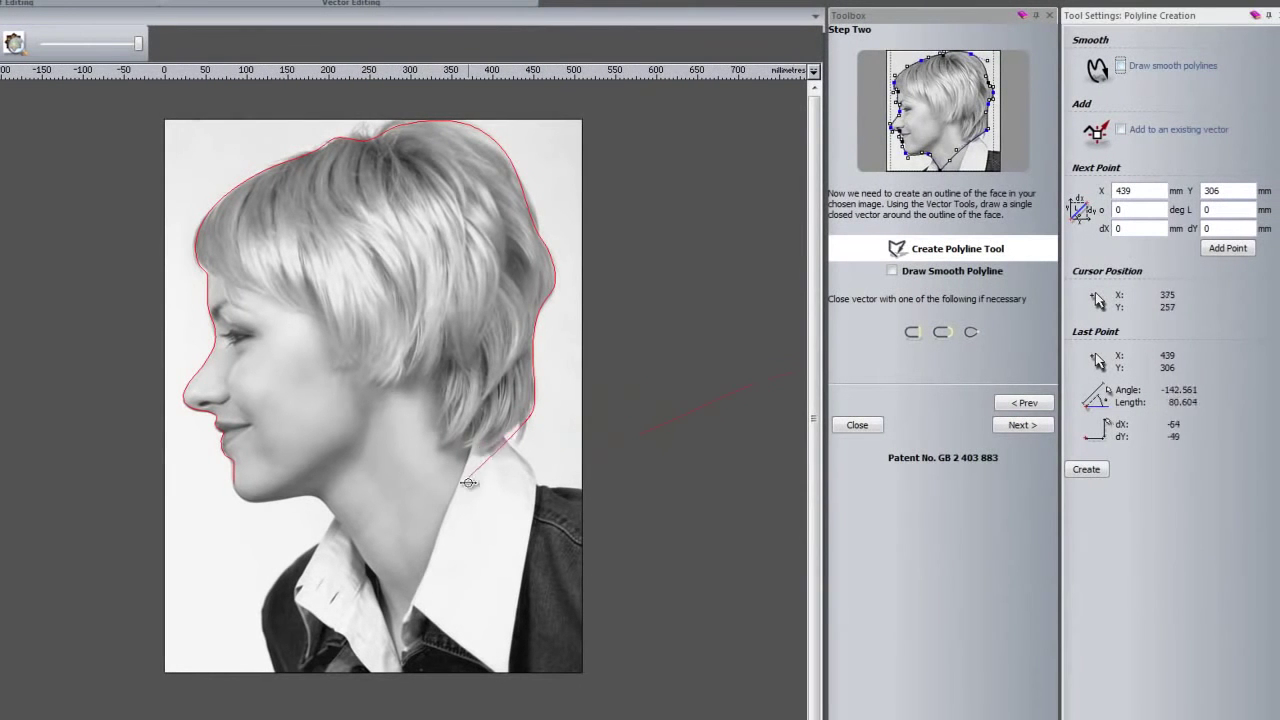
left_click(496, 445)
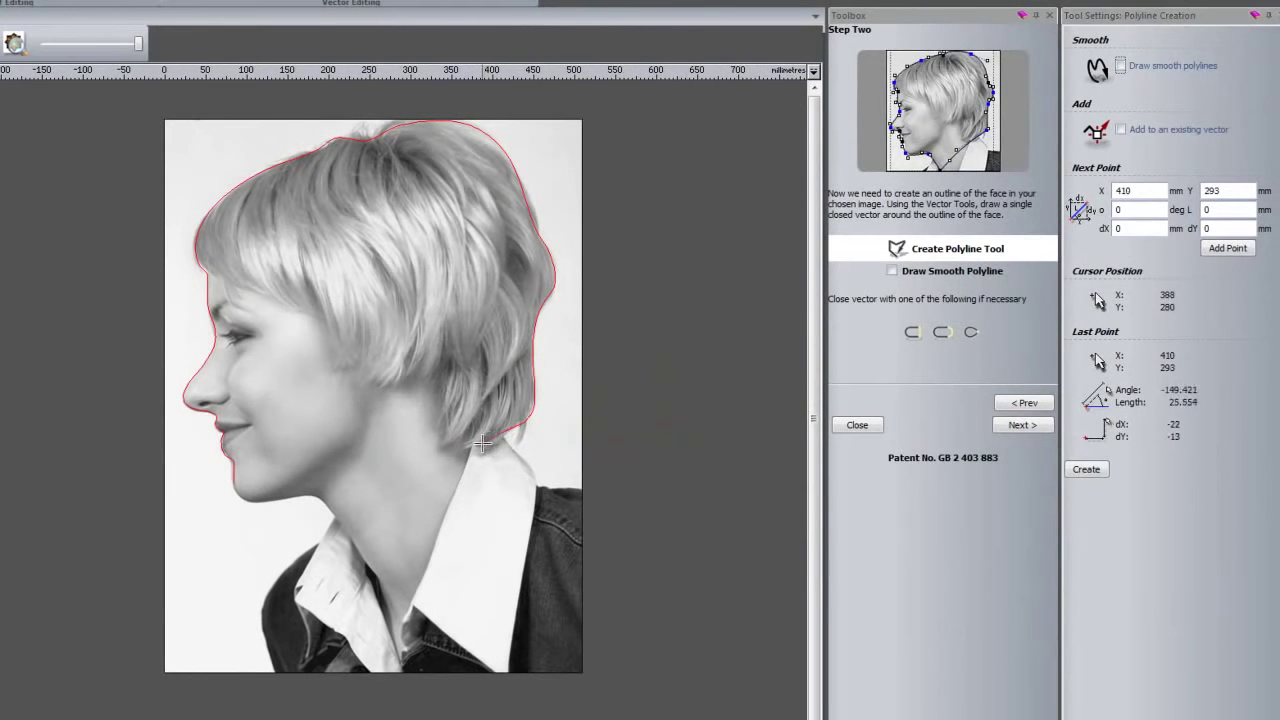
left_click(467, 453)
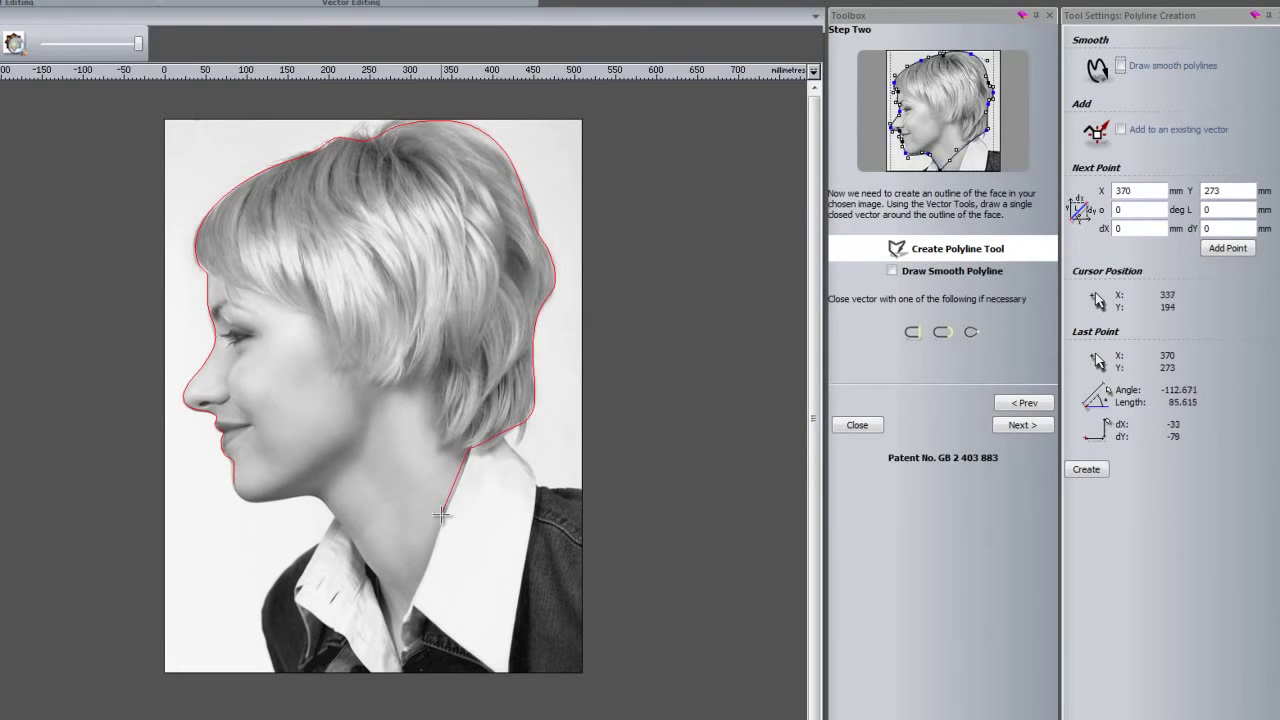
left_click(441, 516)
left_click(413, 553)
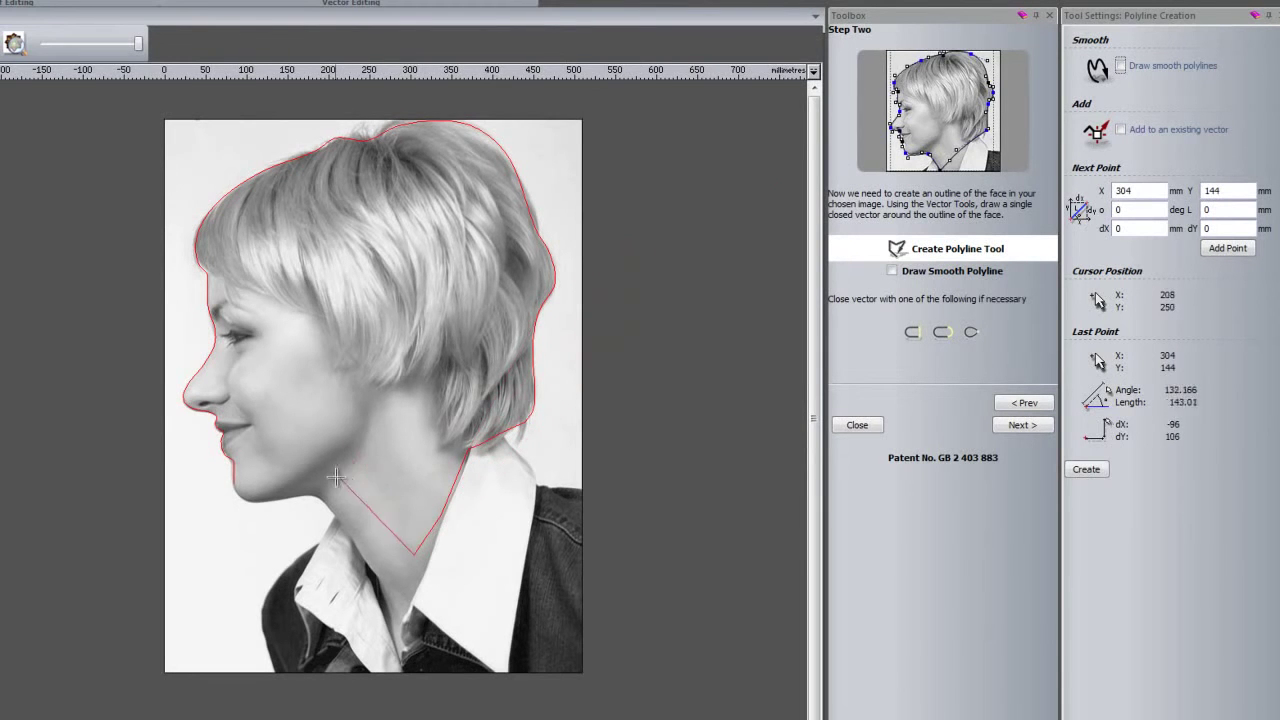
key("s")
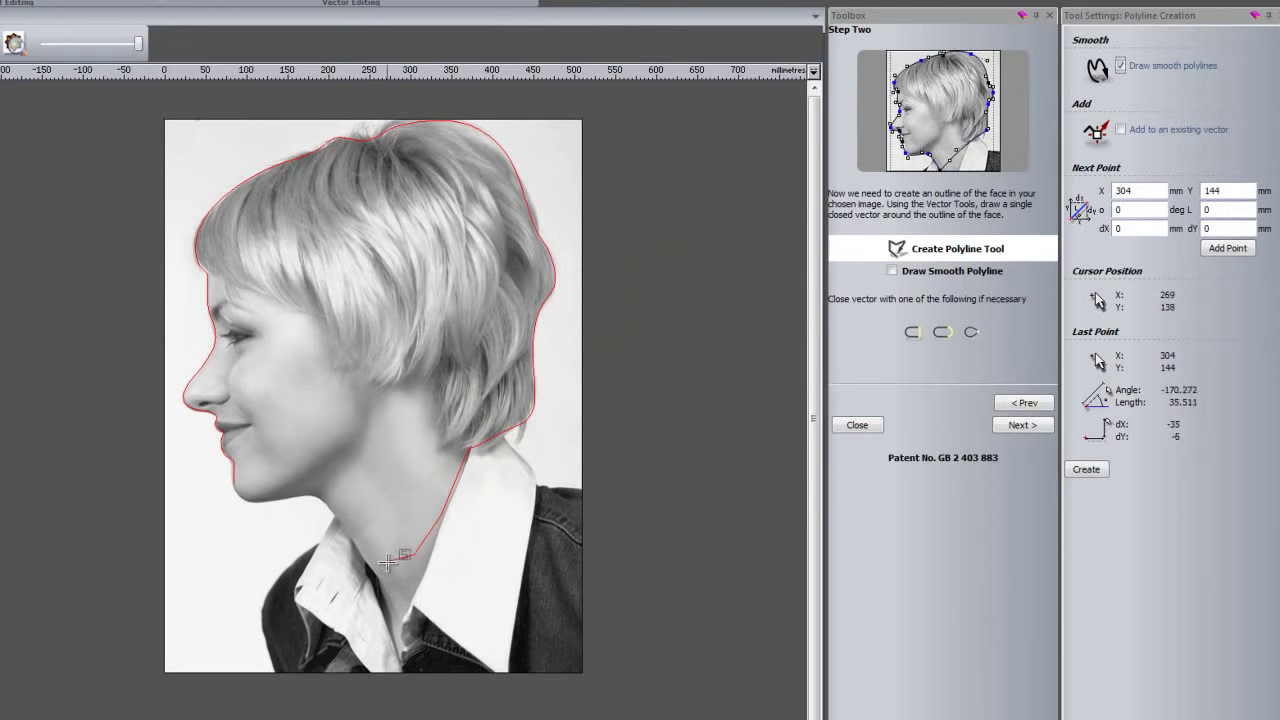
Step: Trace up the neck and along the jaw to the chin, then finish the outline
left_click(376, 557)
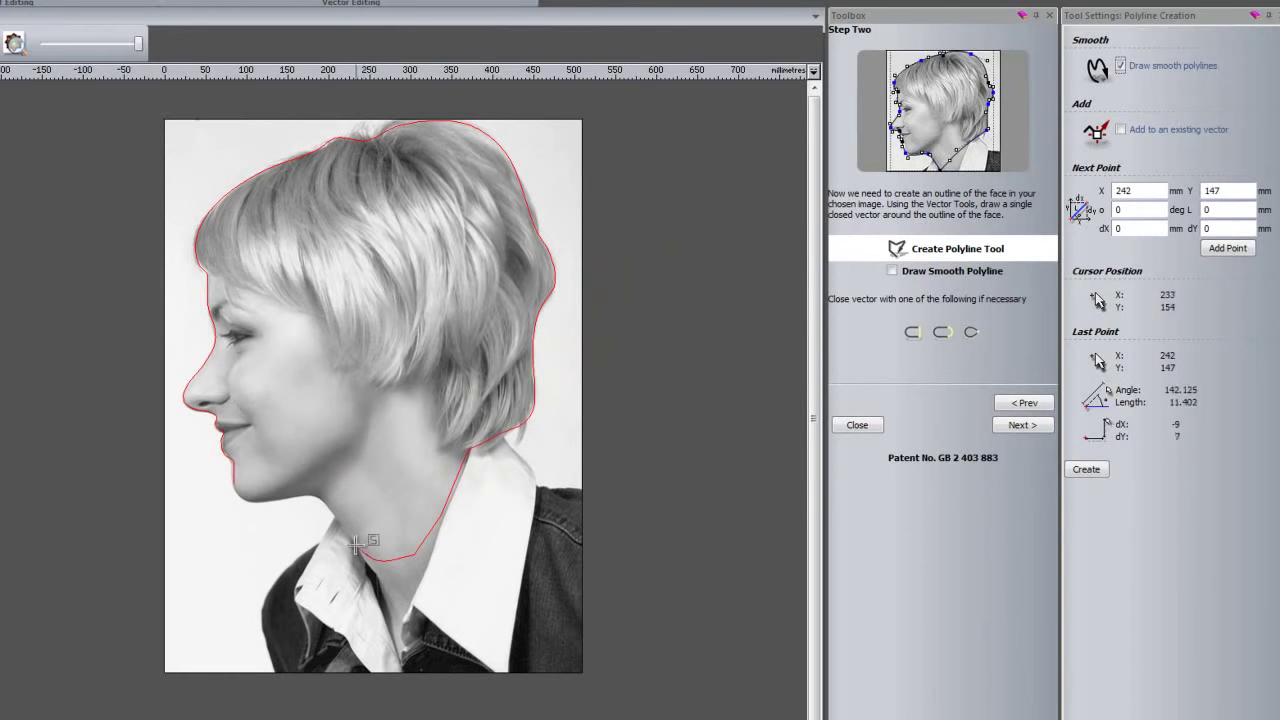
left_click(351, 542)
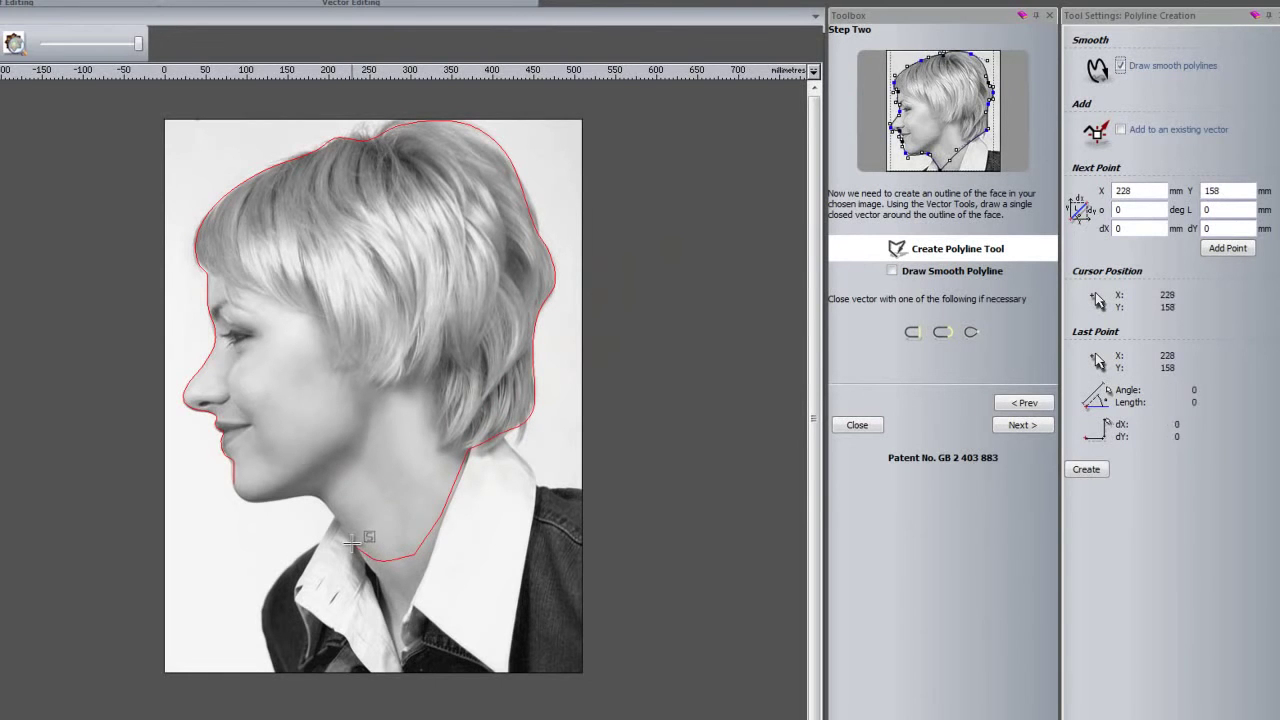
left_click(317, 502)
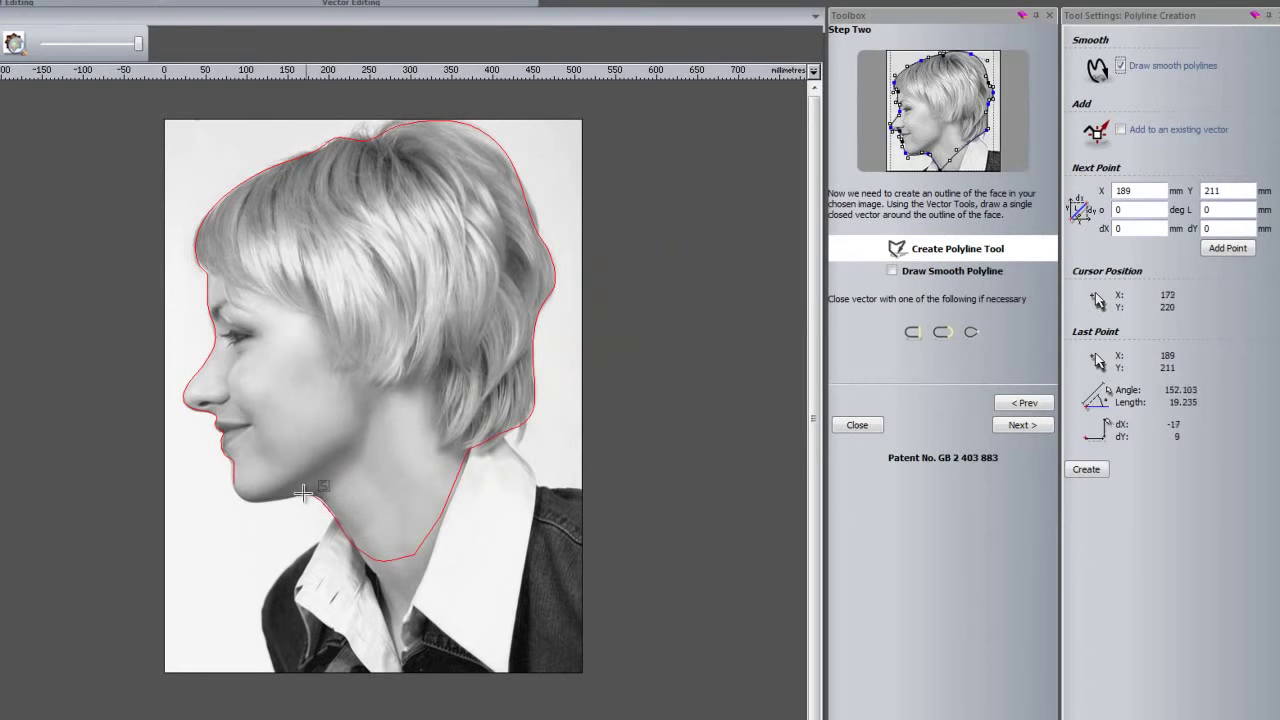
left_click(306, 492)
left_click(259, 500)
left_click(237, 496)
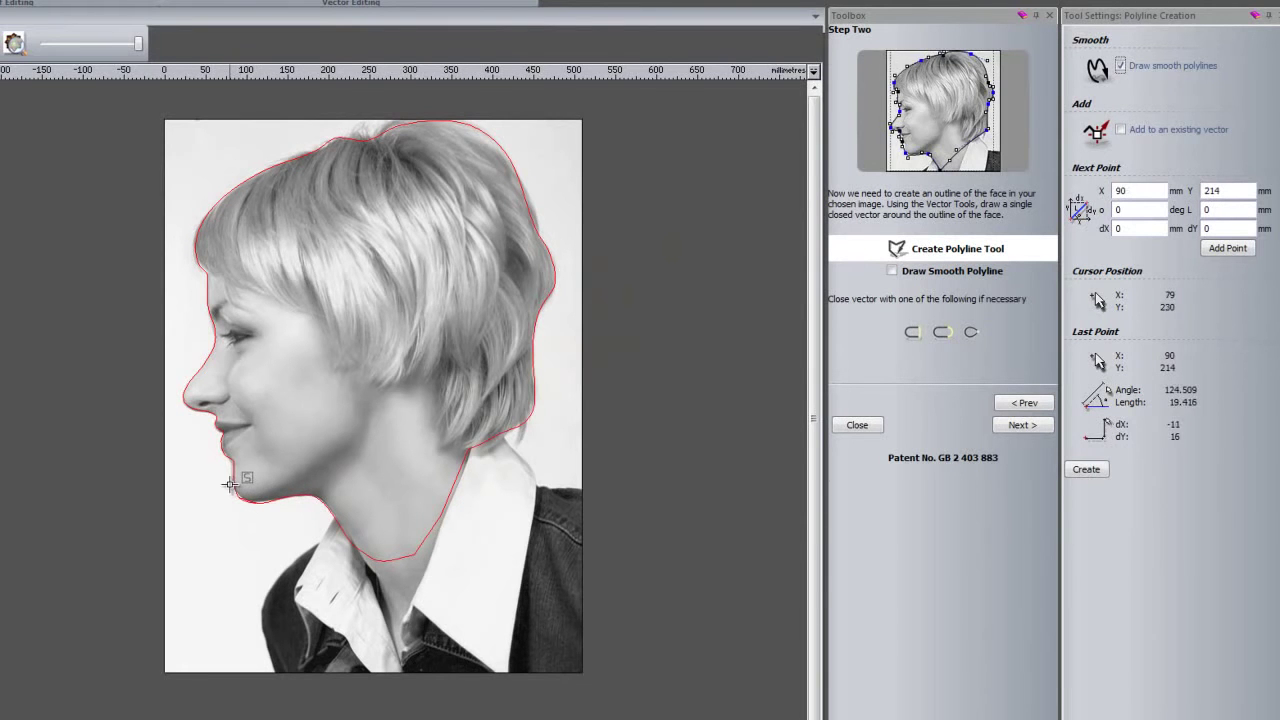
left_click(233, 484)
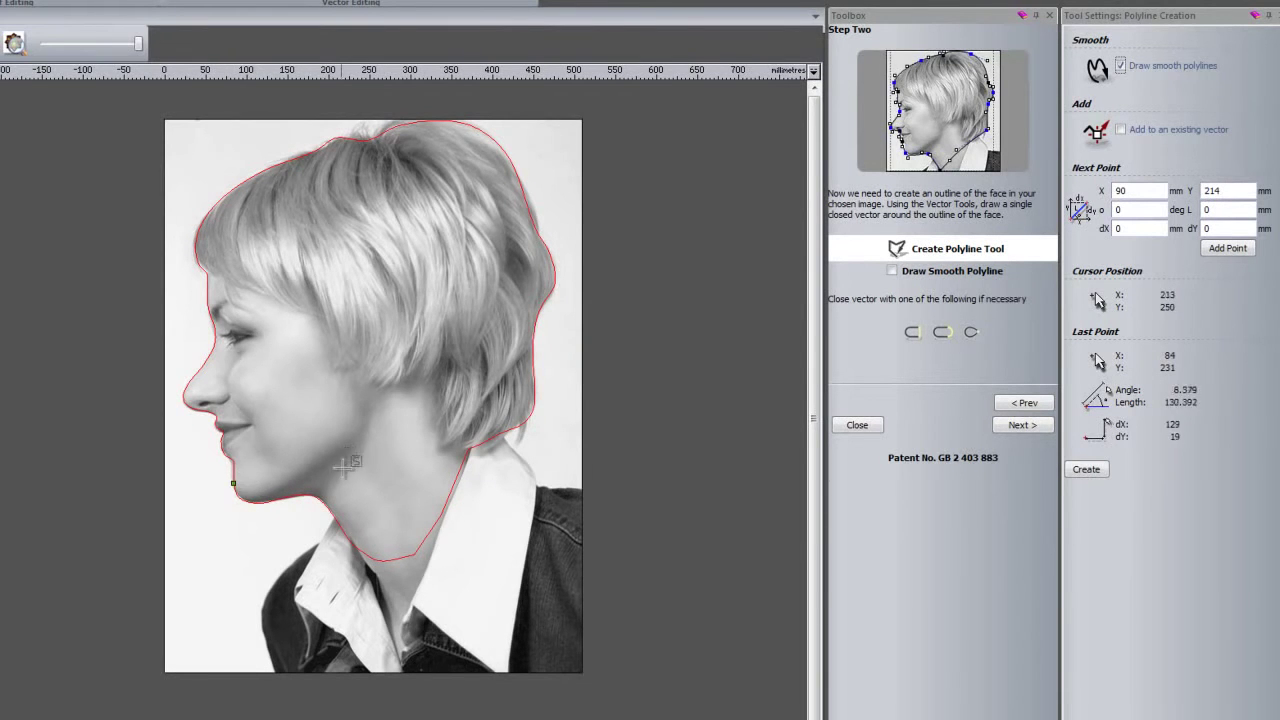
key("Escape")
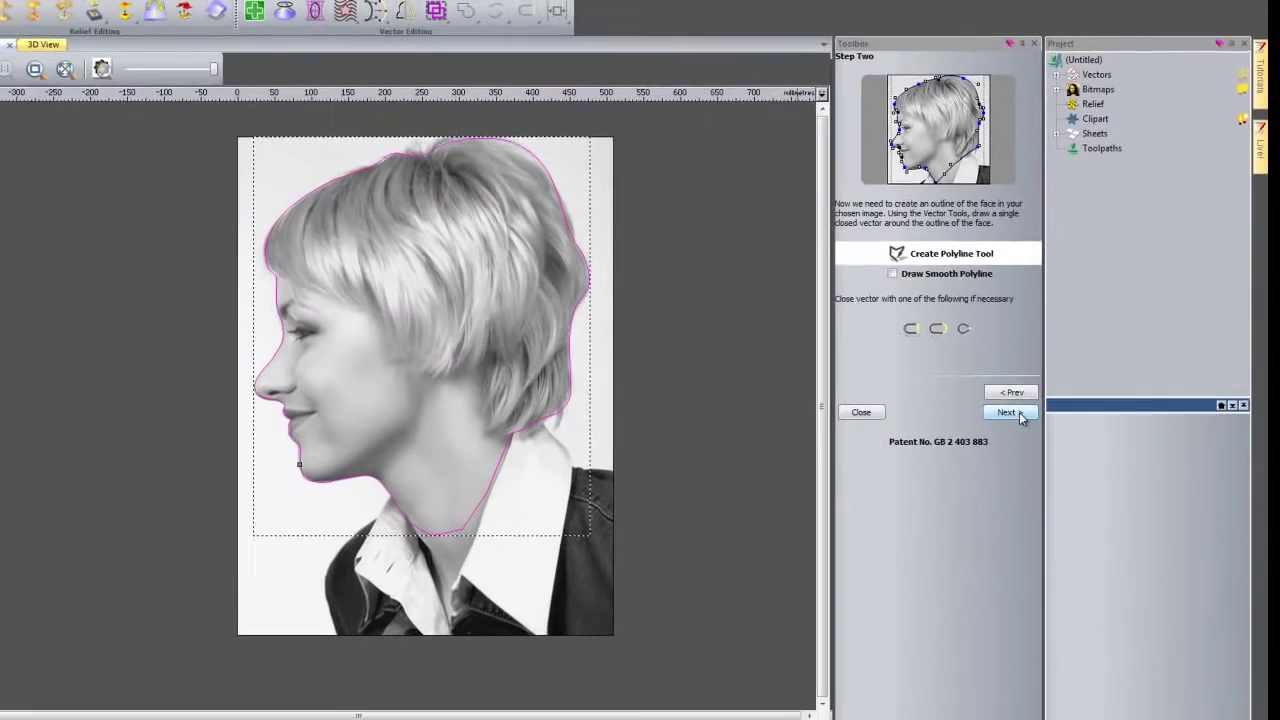
Step: Mark the centre front of the eyebrow and the nape of the neck as reference points
left_click(988, 488)
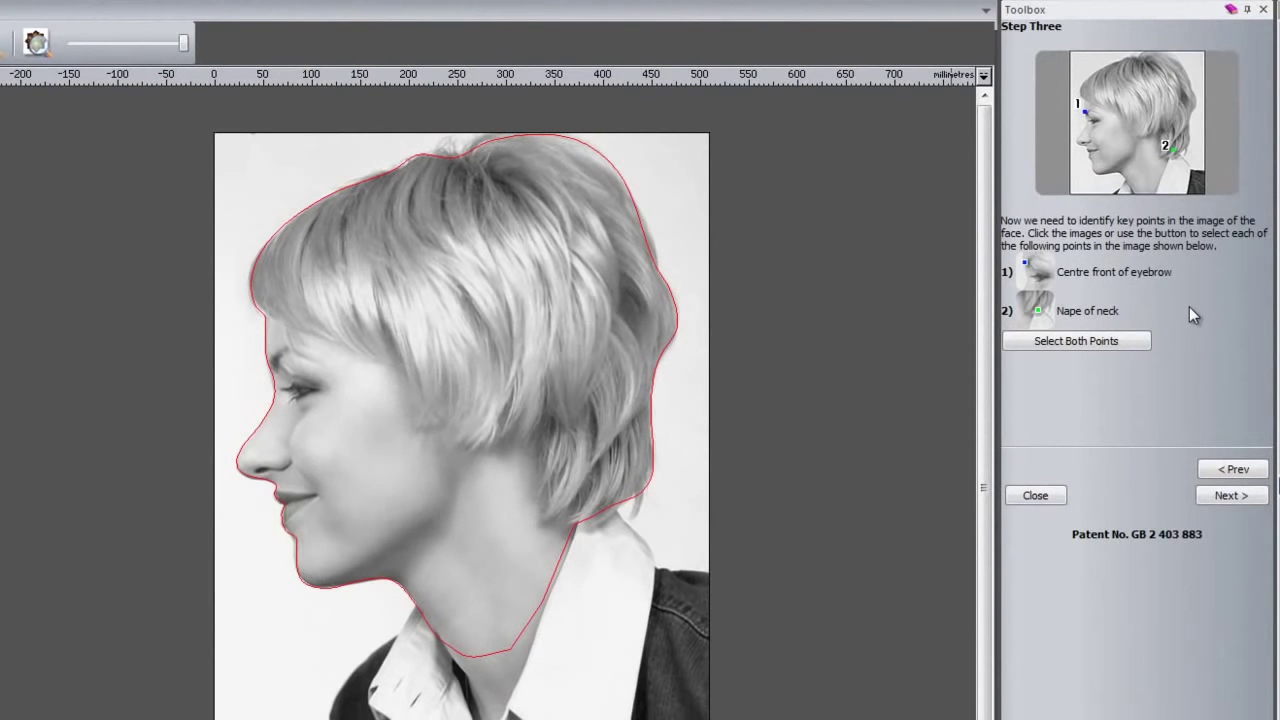
left_click(1056, 342)
left_click(1094, 346)
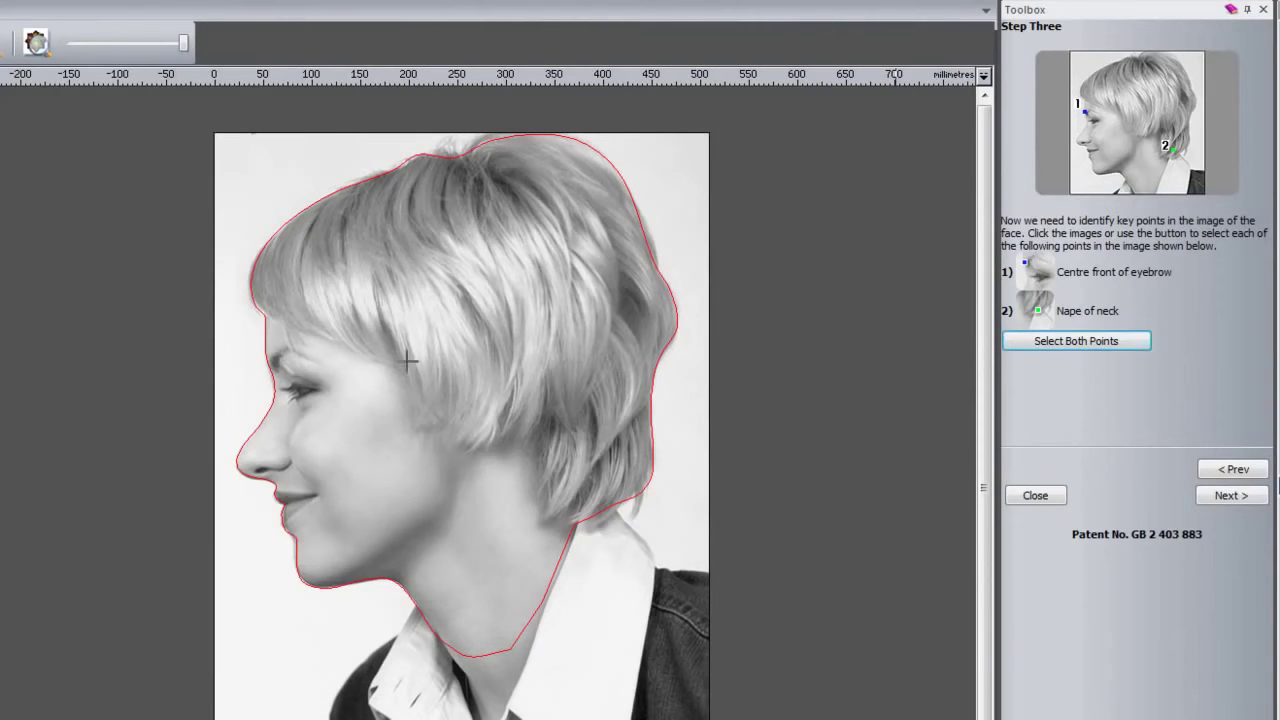
left_click(272, 359)
left_click(567, 516)
Step: Set model width and height to 150 mm and head height to 135 mm, then calculate the relief
left_click(1215, 496)
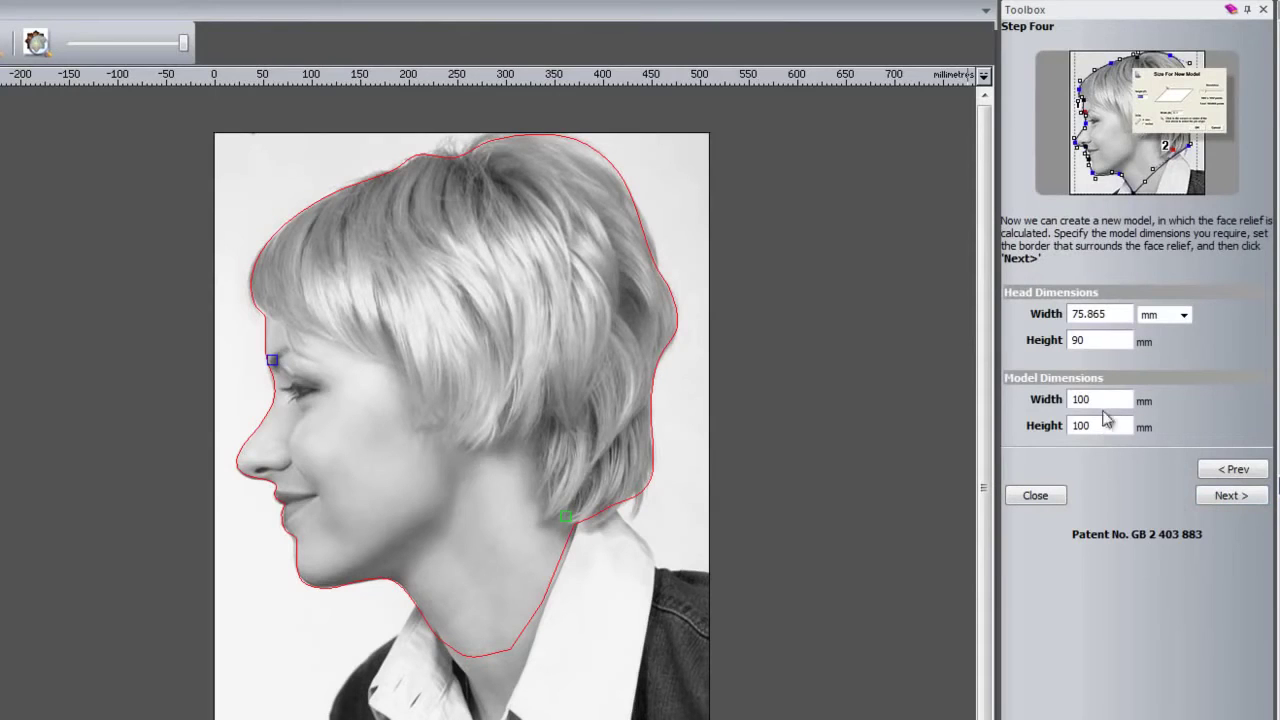
left_click_drag(1104, 400, 956, 426)
type("150150")
left_click_drag(1096, 340, 975, 345)
type("135")
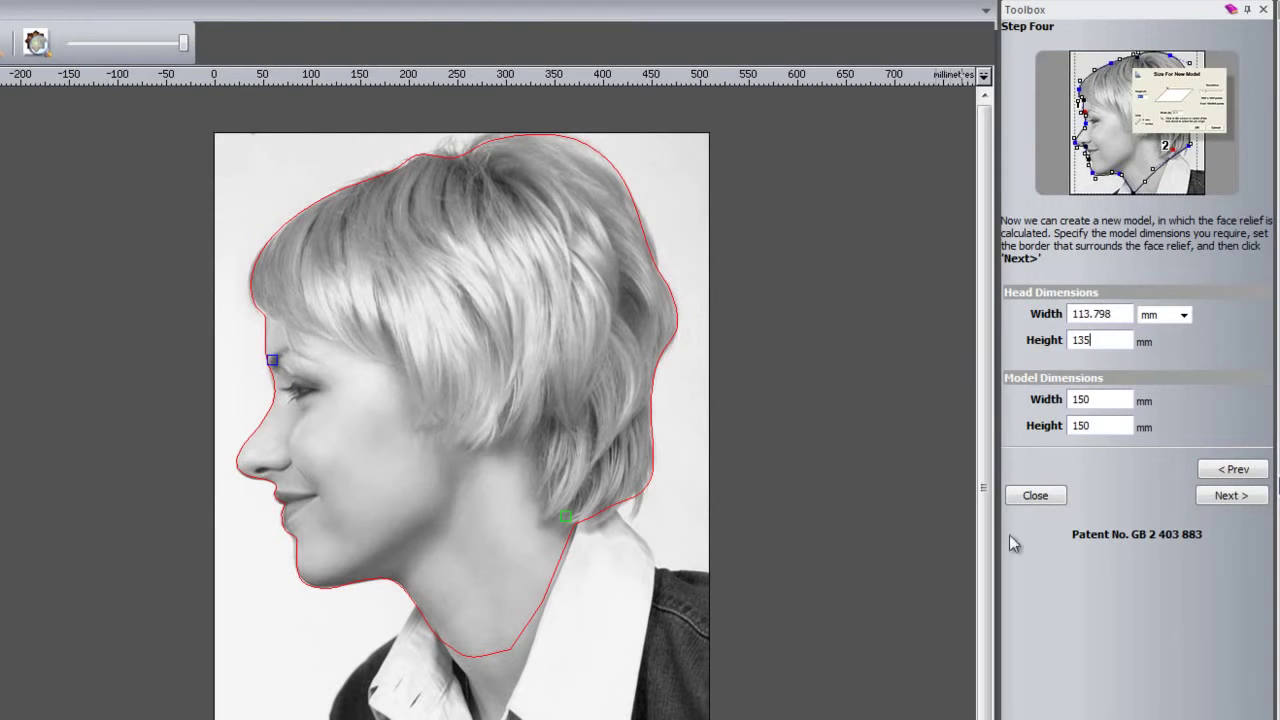
left_click(1240, 499)
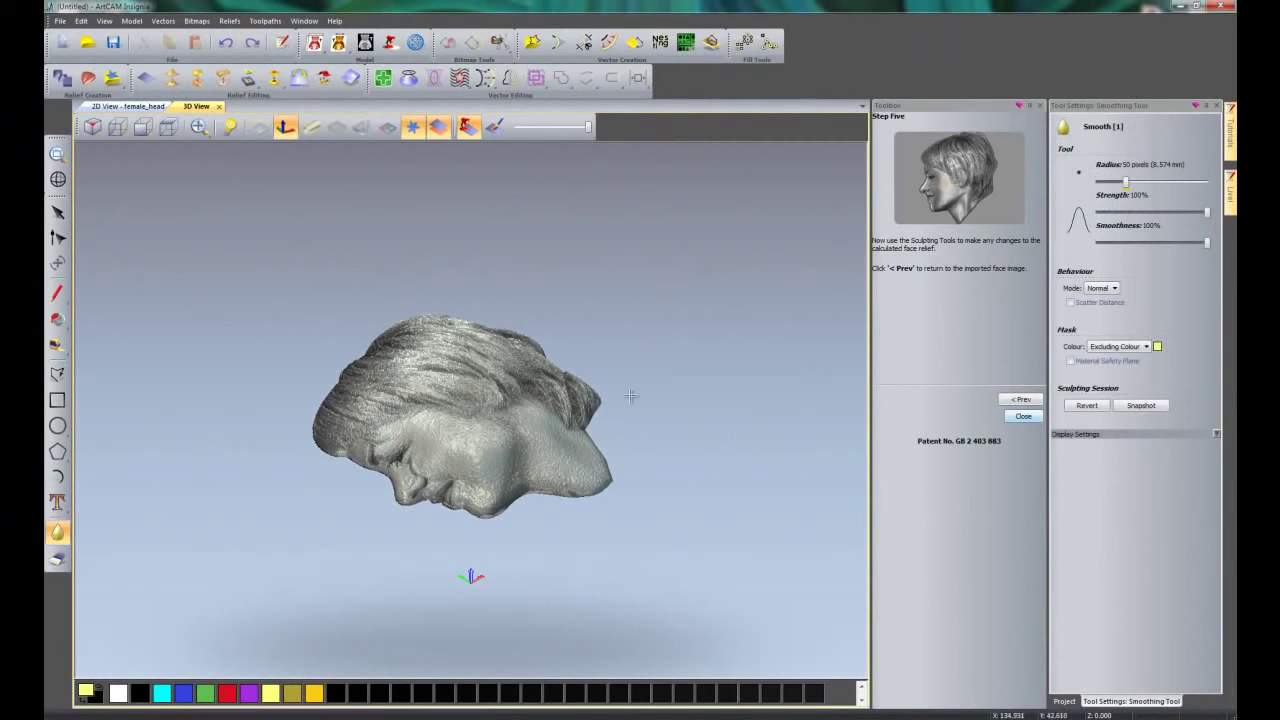
Step: Orbit the face relief upright into a left-profile view and zoom in
middle_click_drag(659, 397, 606, 506)
scroll(474, 444, "up", 2)
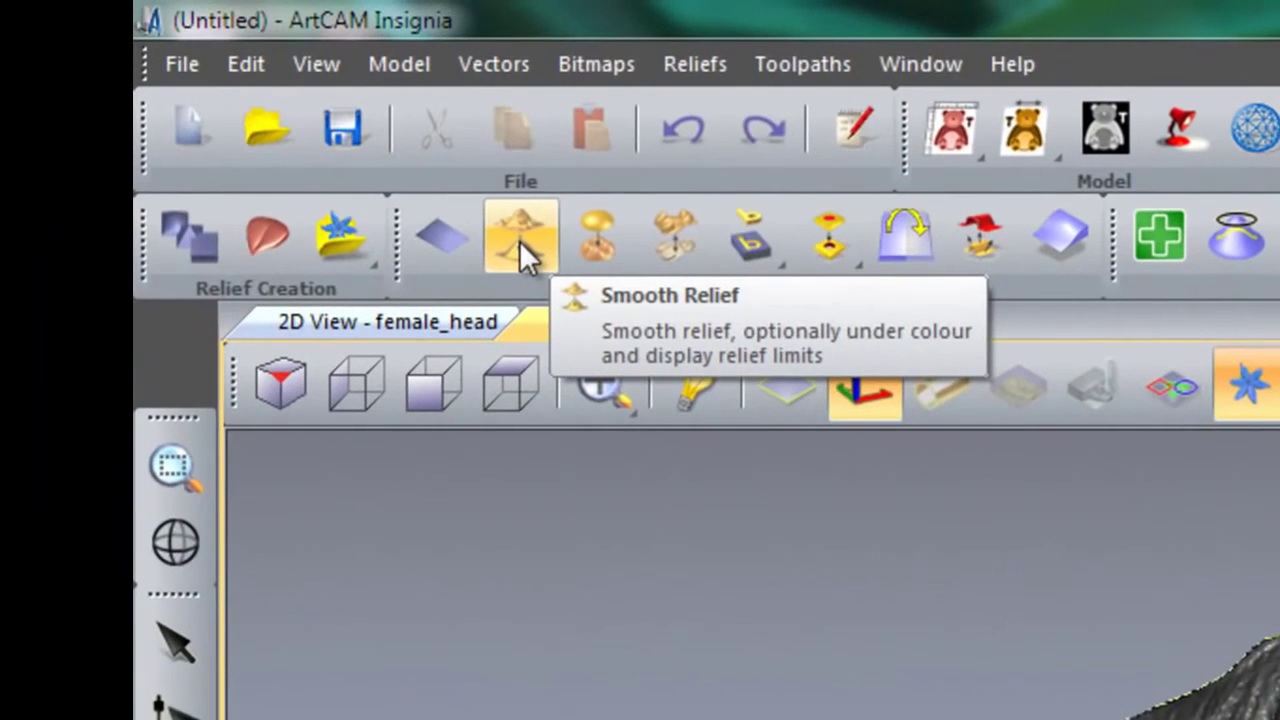
Step: Smooth the whole relief with 4 smoothing passes and close the Smooth Relief dialog
left_click(519, 240)
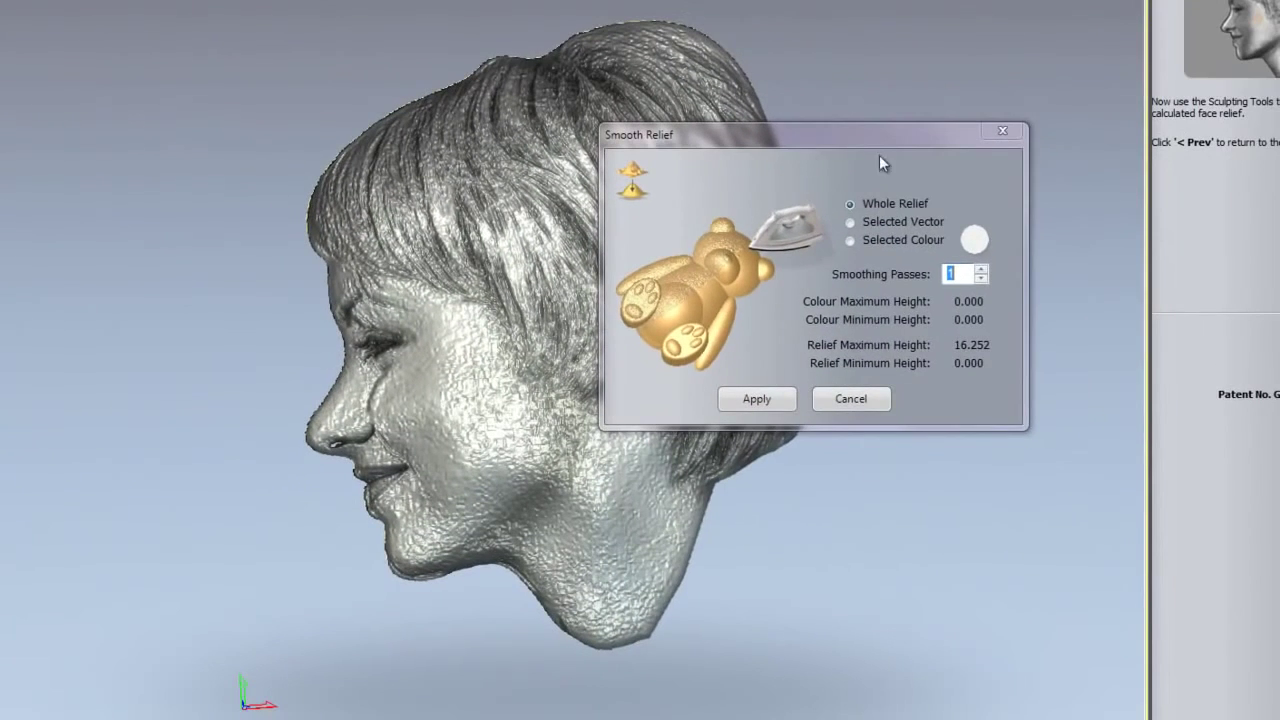
left_click_drag(878, 152, 979, 414)
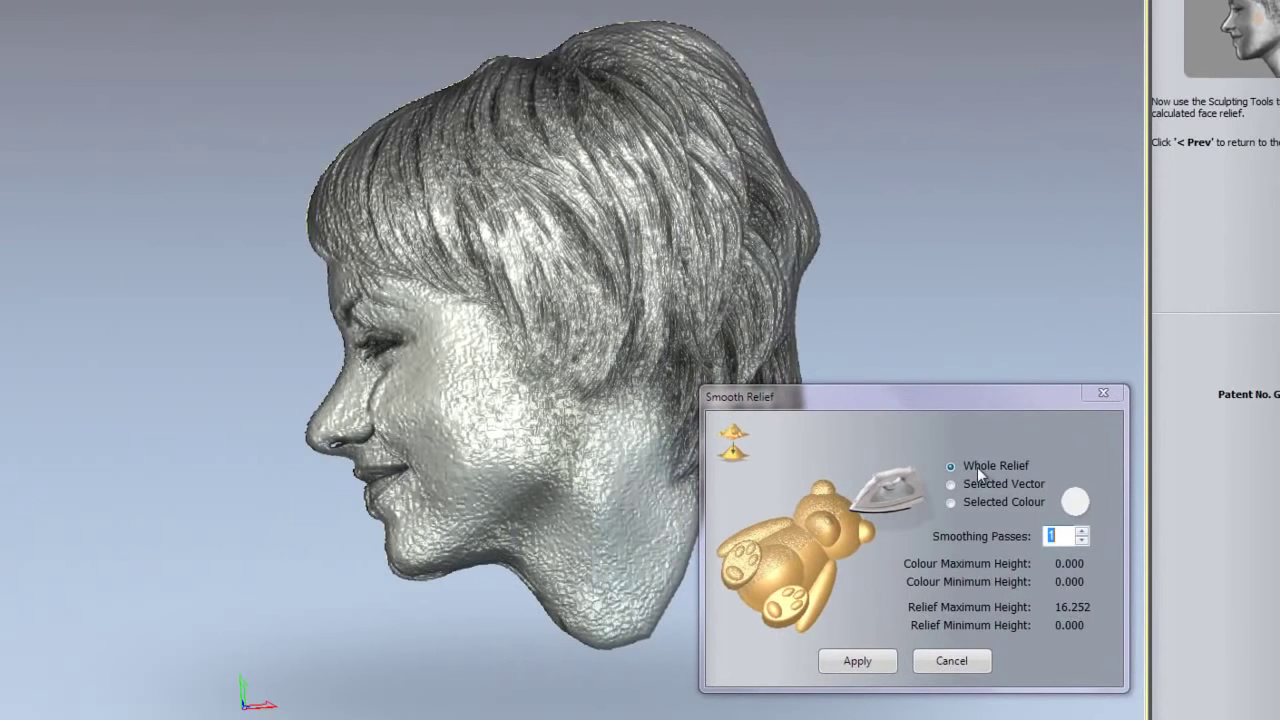
left_click(1083, 532)
left_click(857, 661)
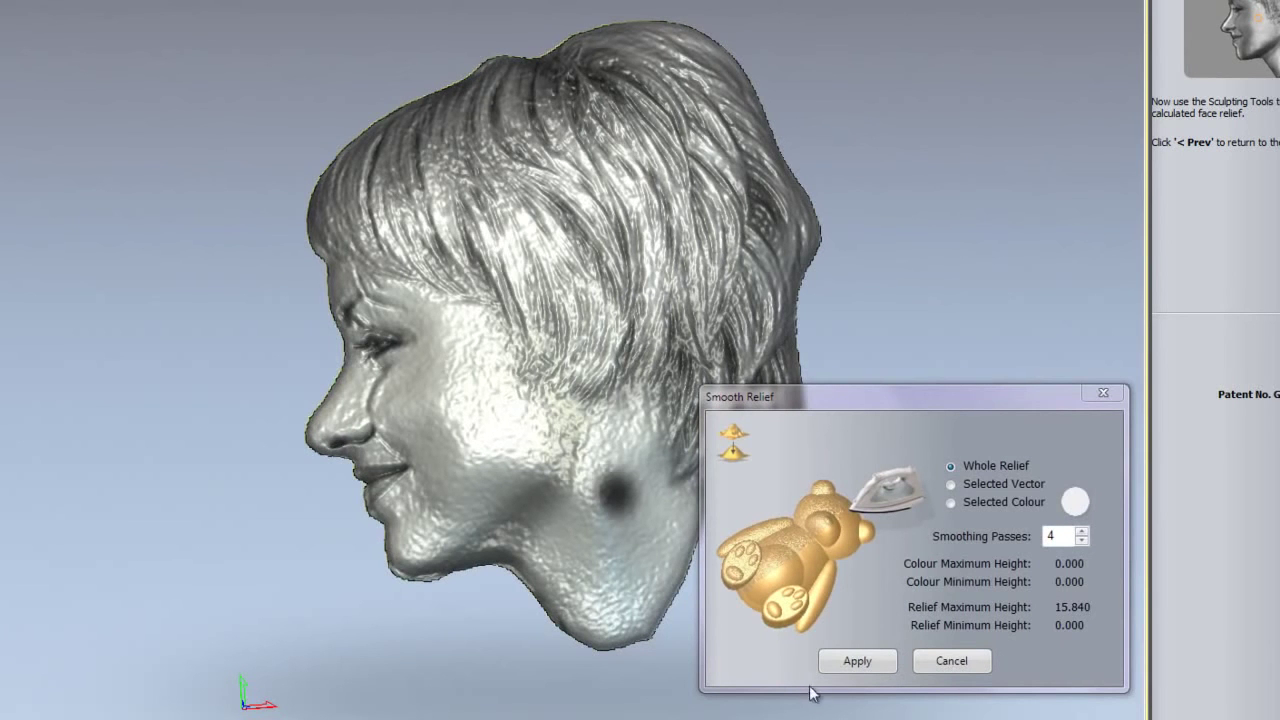
left_click(953, 661)
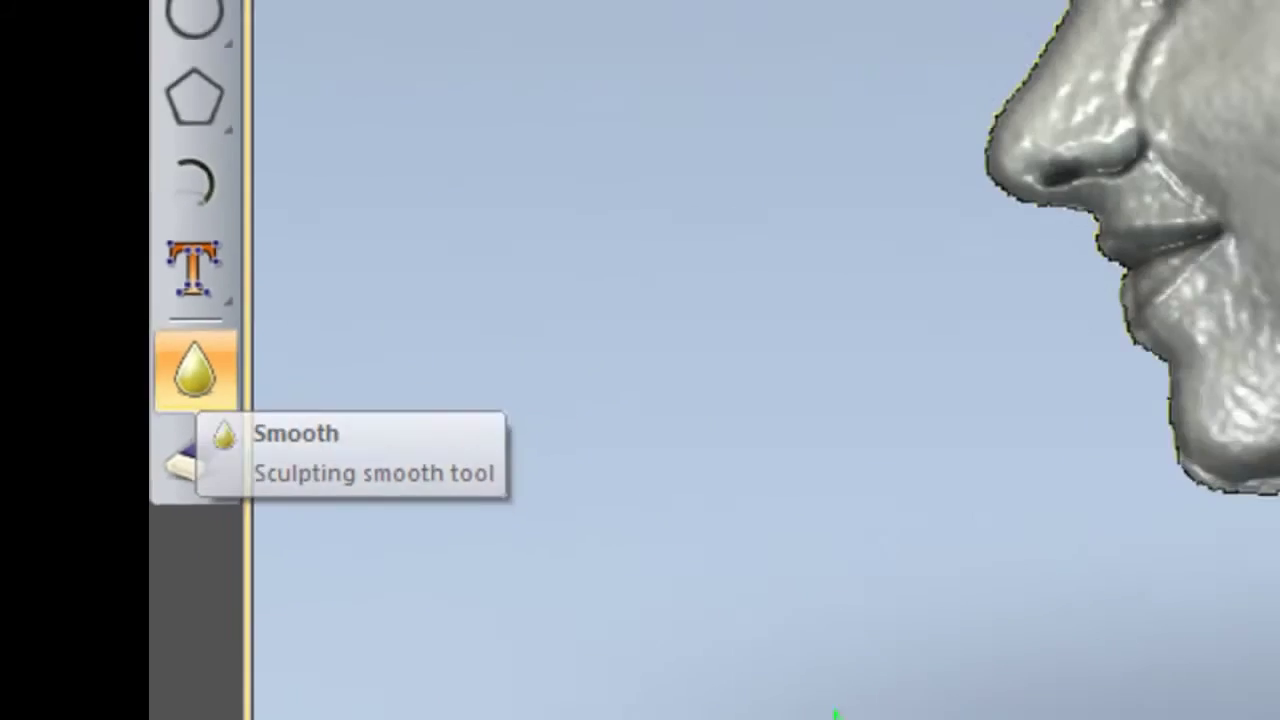
Step: Choose the Smooth sculpting brush with a 69-pixel radius and strength lowered to about 46%
left_click(302, 250)
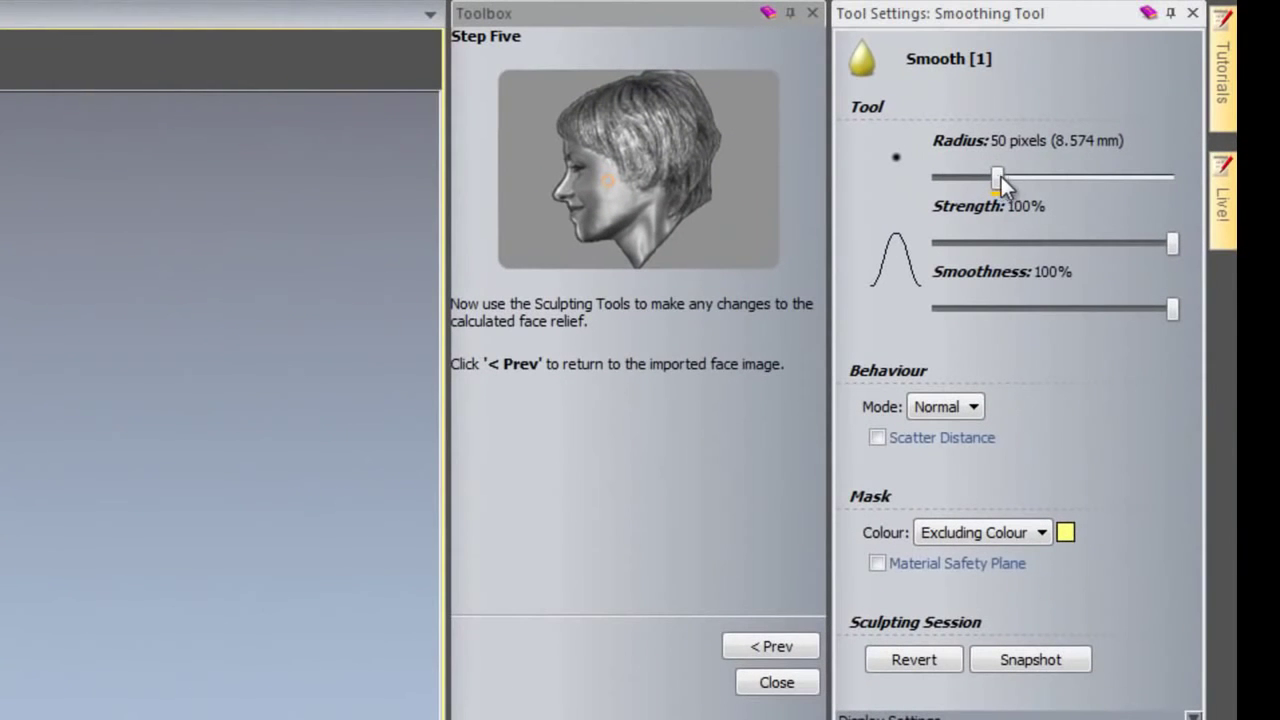
left_click_drag(1001, 176, 1013, 178)
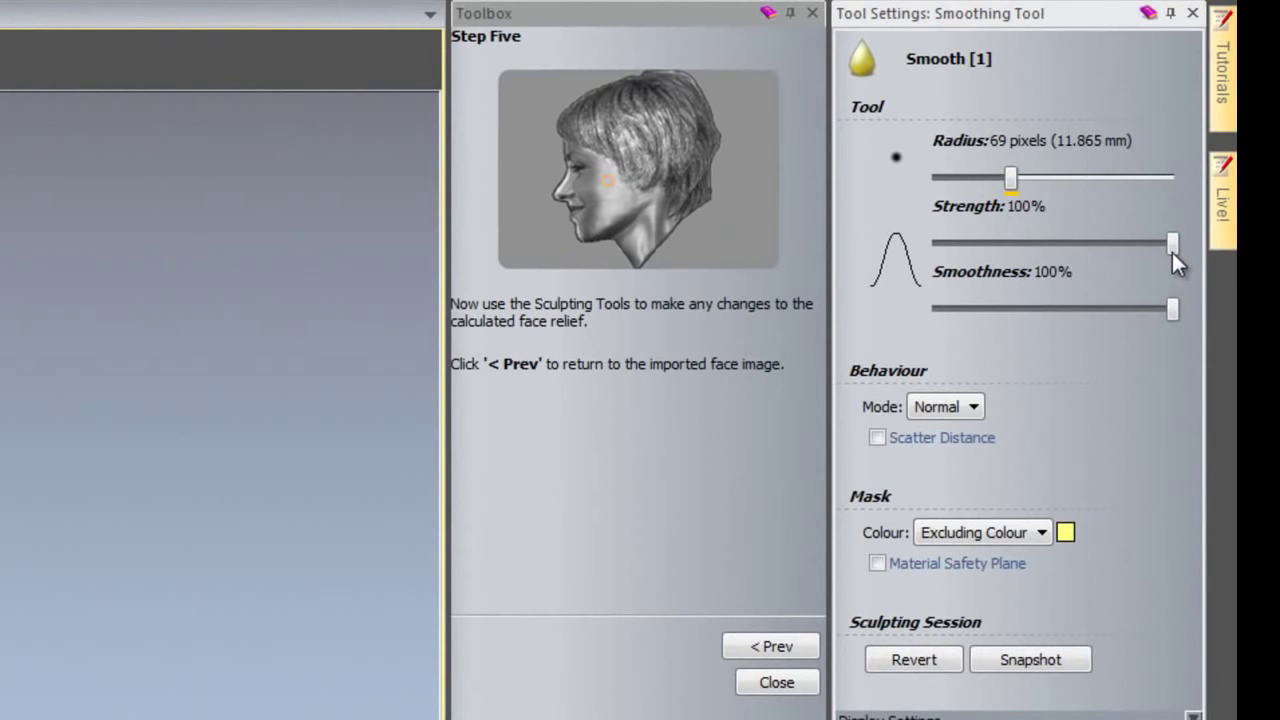
left_click_drag(1172, 252, 1031, 261)
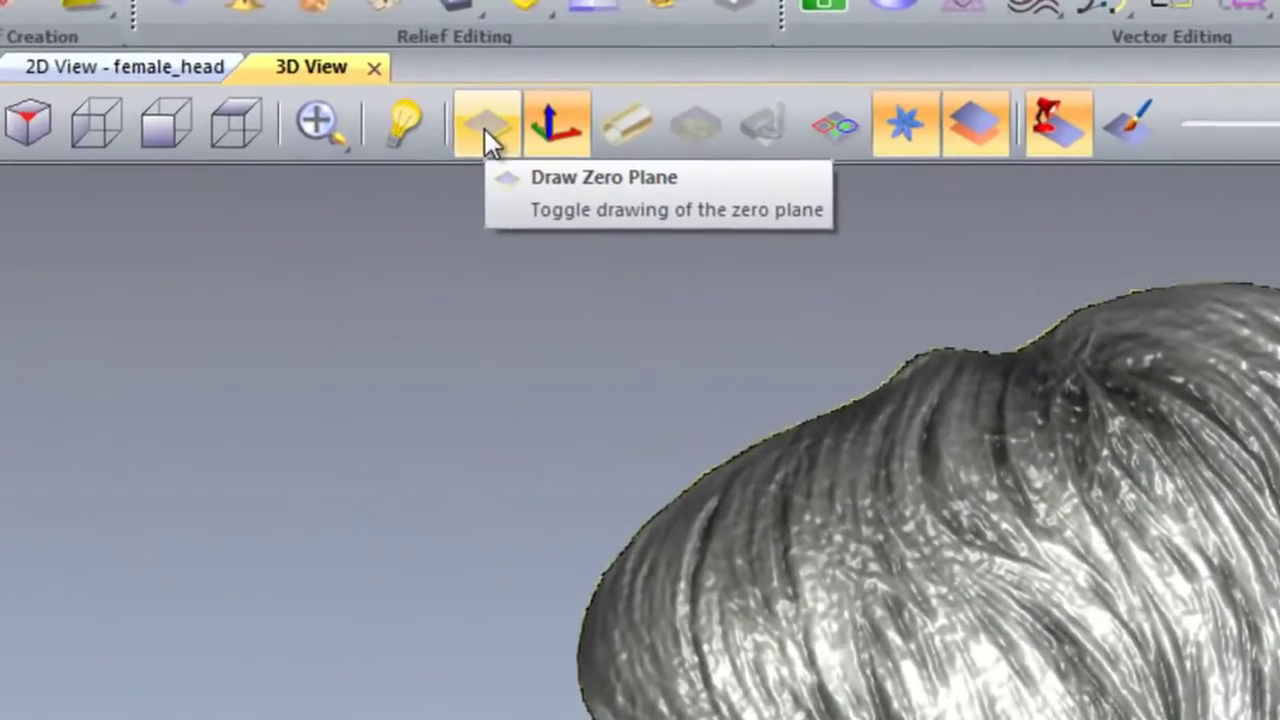
Step: Show the zero plane and brush-smooth the neck, speckled cheek and chin of the relief
left_click(486, 129)
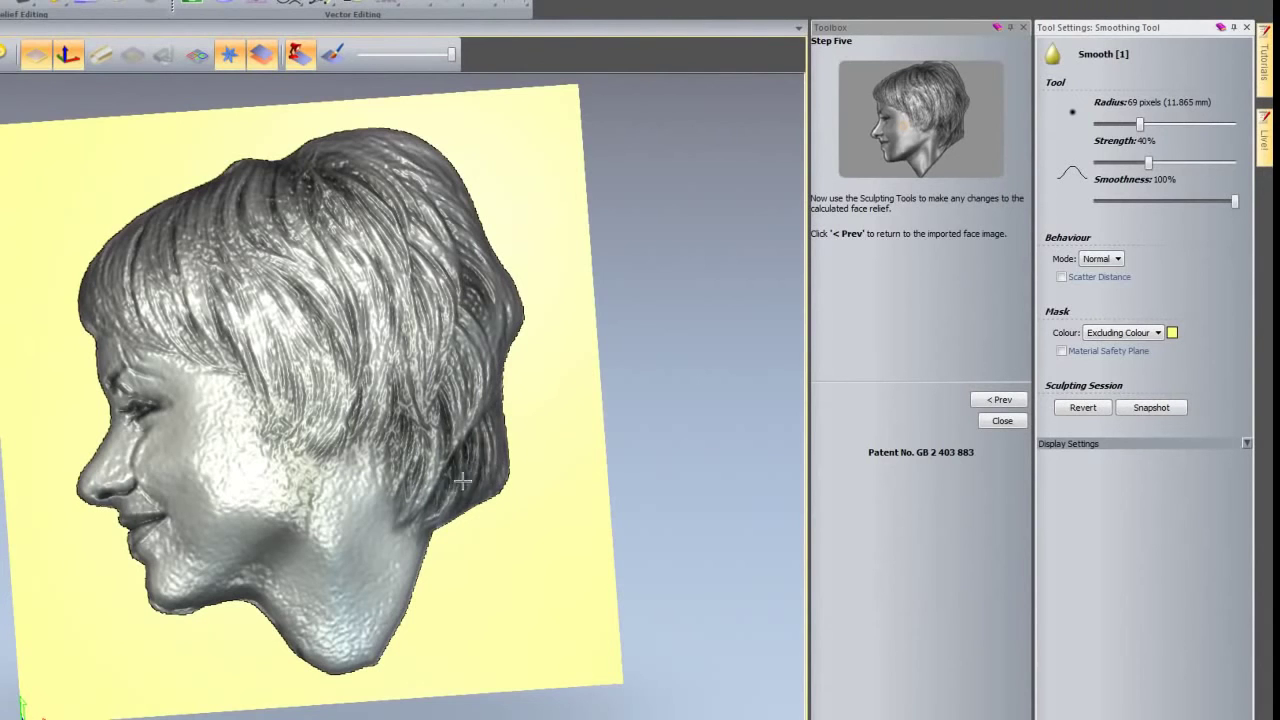
mouse_move(390, 590)
left_mouse_down()
mouse_move(411, 559)
mouse_move(386, 610)
mouse_move(363, 620)
mouse_move(355, 588)
mouse_move(352, 644)
mouse_move(320, 660)
mouse_move(303, 621)
mouse_move(261, 584)
mouse_move(291, 557)
mouse_move(330, 557)
mouse_move(330, 569)
mouse_move(332, 488)
mouse_move(368, 467)
mouse_move(342, 505)
mouse_move(304, 498)
mouse_move(277, 533)
mouse_move(208, 576)
mouse_move(195, 565)
mouse_move(180, 589)
mouse_move(169, 548)
mouse_move(156, 554)
mouse_move(188, 512)
left_mouse_up()
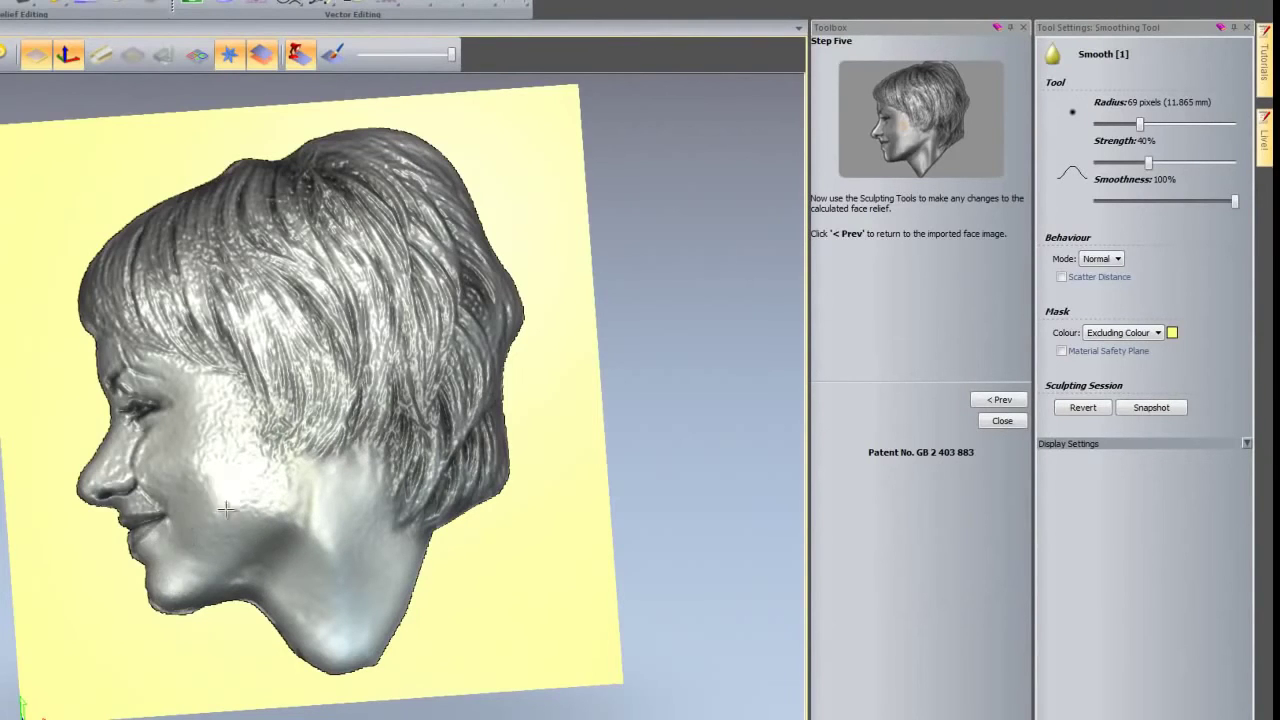
mouse_move(239, 513)
left_mouse_down()
mouse_move(208, 468)
mouse_move(241, 464)
mouse_move(227, 514)
mouse_move(222, 444)
mouse_move(211, 495)
mouse_move(210, 416)
mouse_move(217, 452)
mouse_move(220, 413)
mouse_move(278, 490)
mouse_move(329, 473)
mouse_move(224, 572)
mouse_move(229, 500)
mouse_move(207, 471)
mouse_move(145, 450)
mouse_move(166, 466)
mouse_move(163, 443)
mouse_move(166, 458)
mouse_move(151, 446)
mouse_move(144, 462)
mouse_move(157, 441)
mouse_move(165, 457)
mouse_move(143, 437)
mouse_move(181, 490)
mouse_move(124, 500)
mouse_move(108, 480)
mouse_move(120, 437)
mouse_move(113, 355)
mouse_move(177, 372)
mouse_move(103, 359)
mouse_move(185, 374)
mouse_move(105, 353)
mouse_move(175, 382)
left_mouse_up()
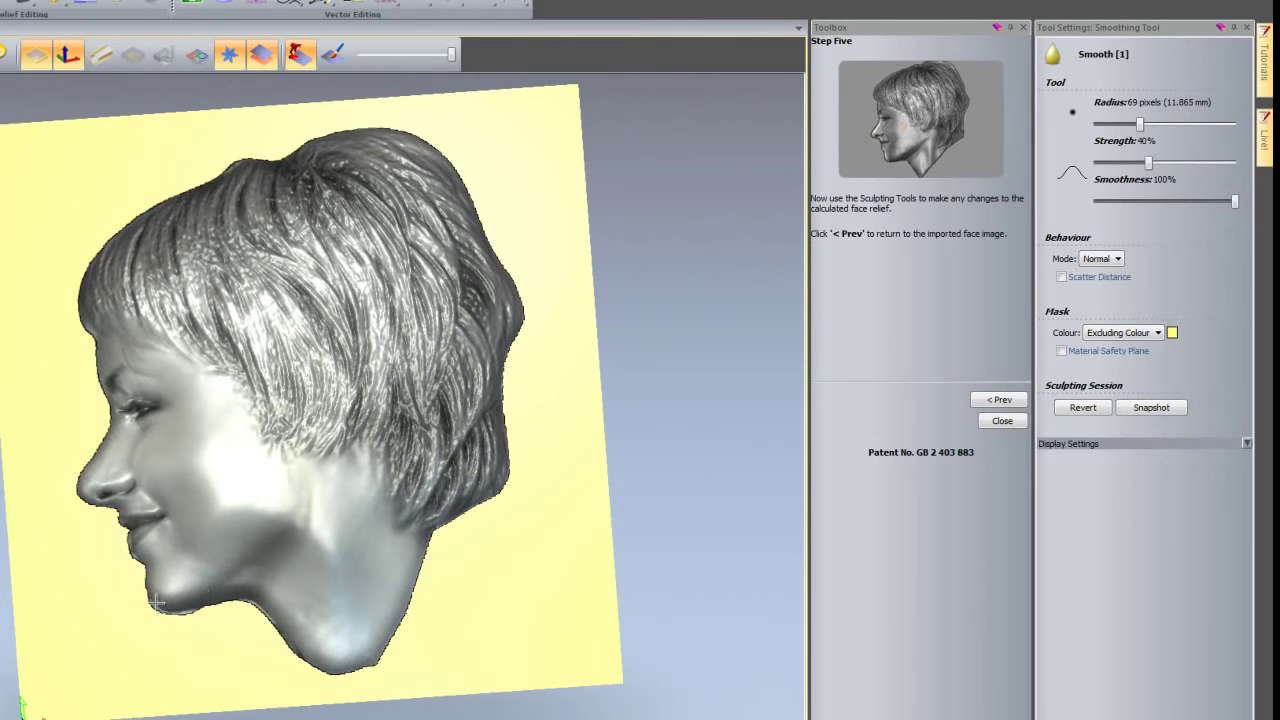
left_click_drag(189, 574, 157, 562)
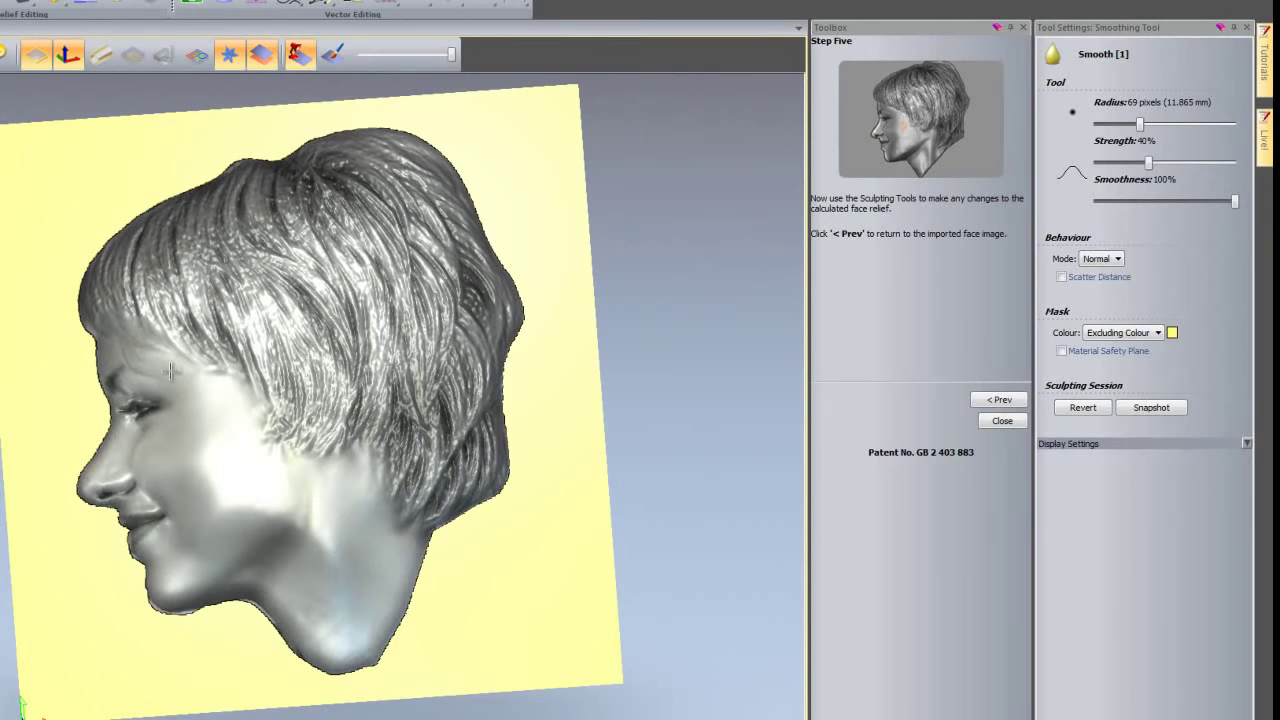
middle_click_drag(142, 376, 503, 509)
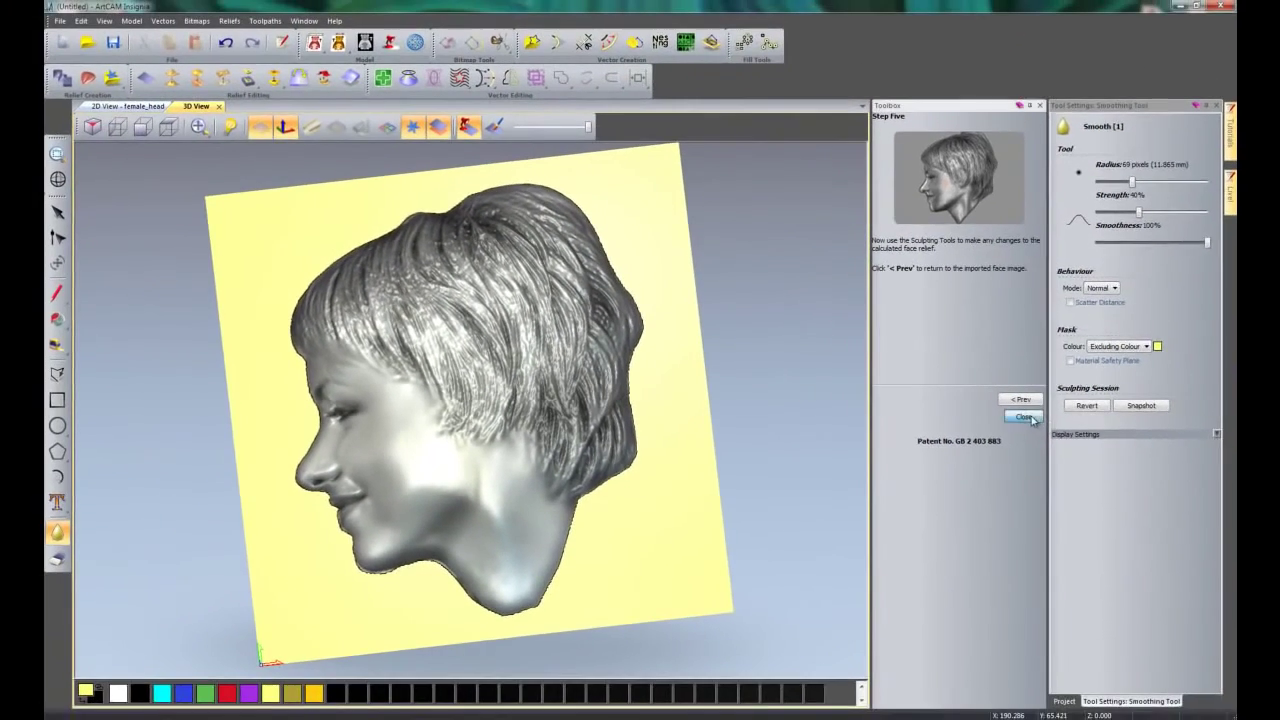
Step: Close the face wizard and compare material and grey shading on the relief, ending in grey
left_click(1022, 416)
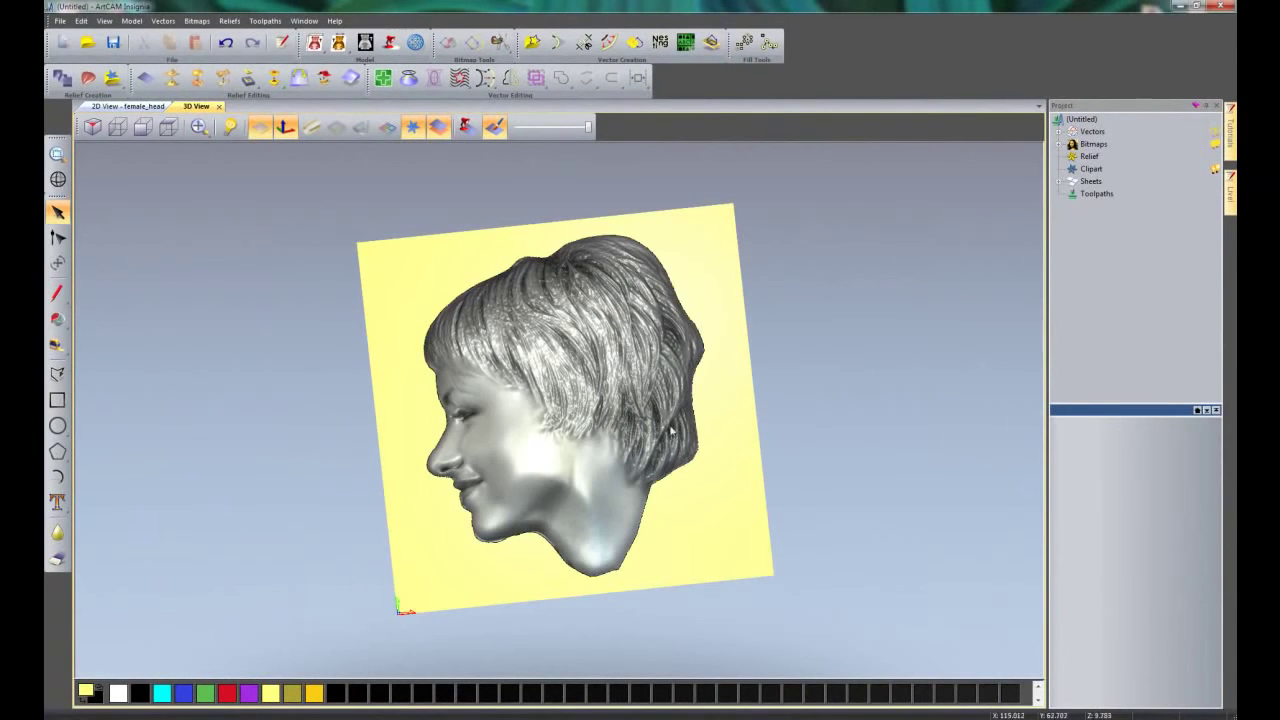
middle_click_drag(763, 437, 746, 398)
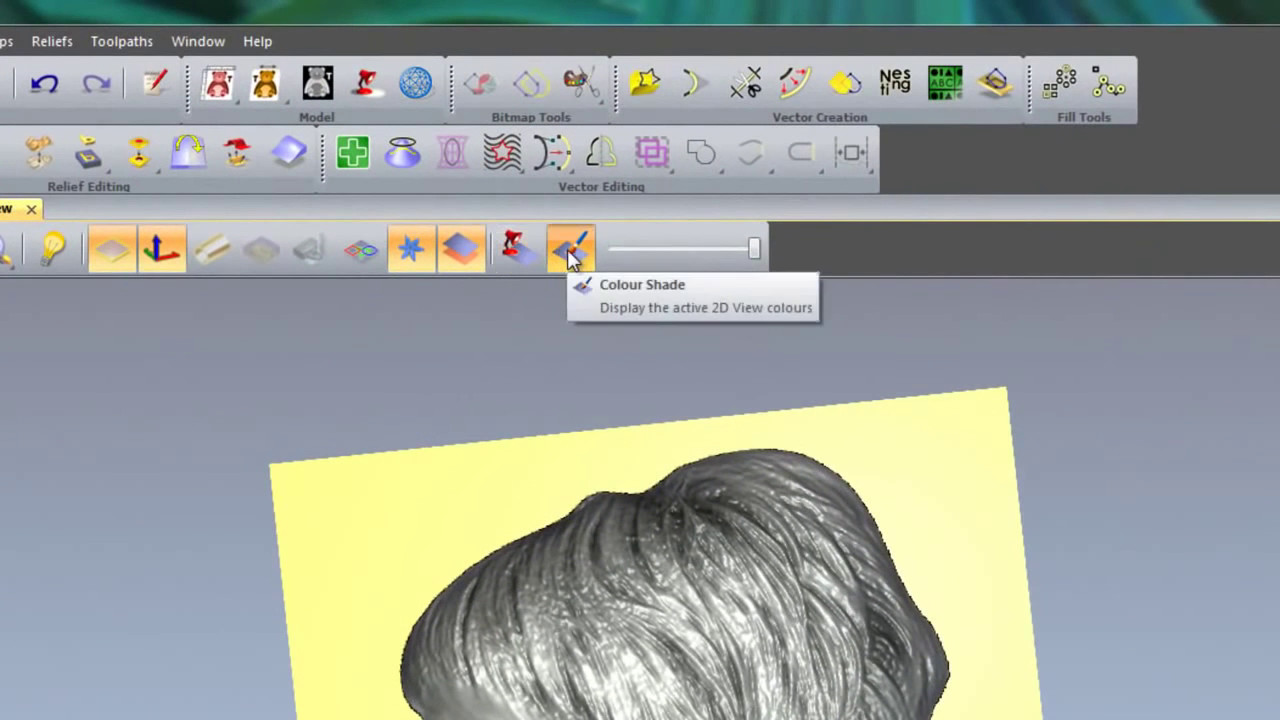
left_click(526, 249)
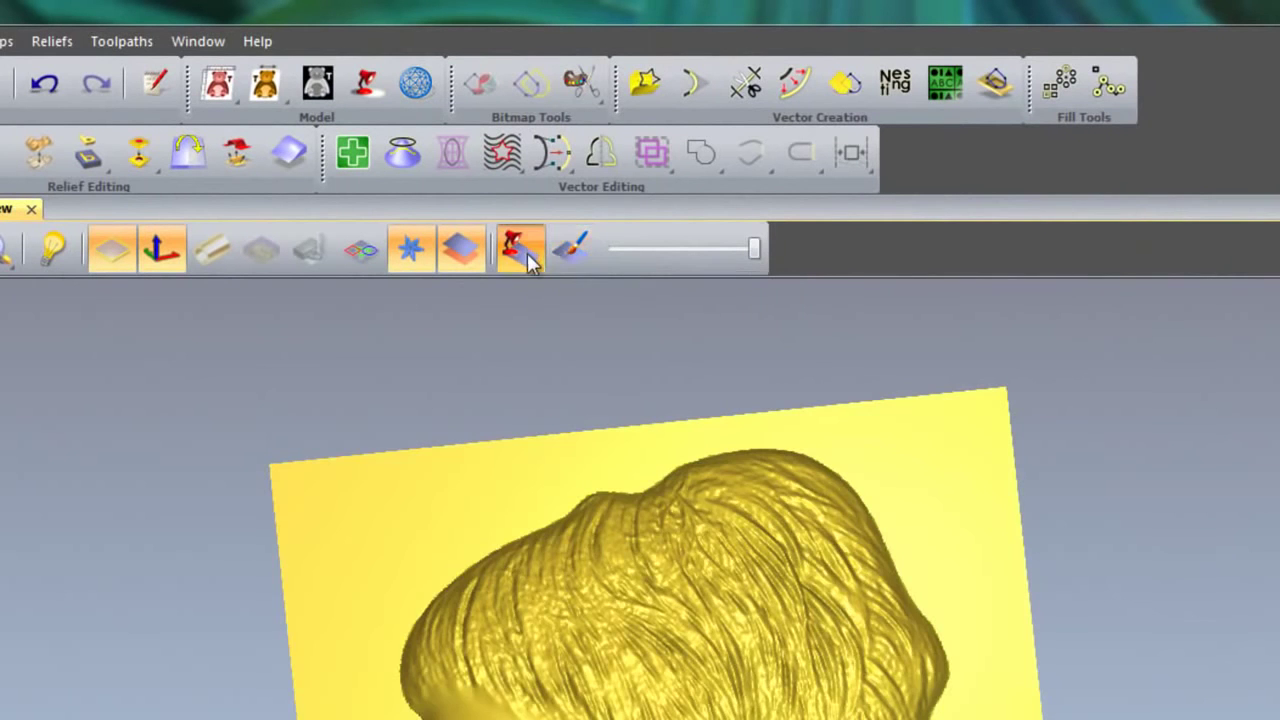
left_click(570, 249)
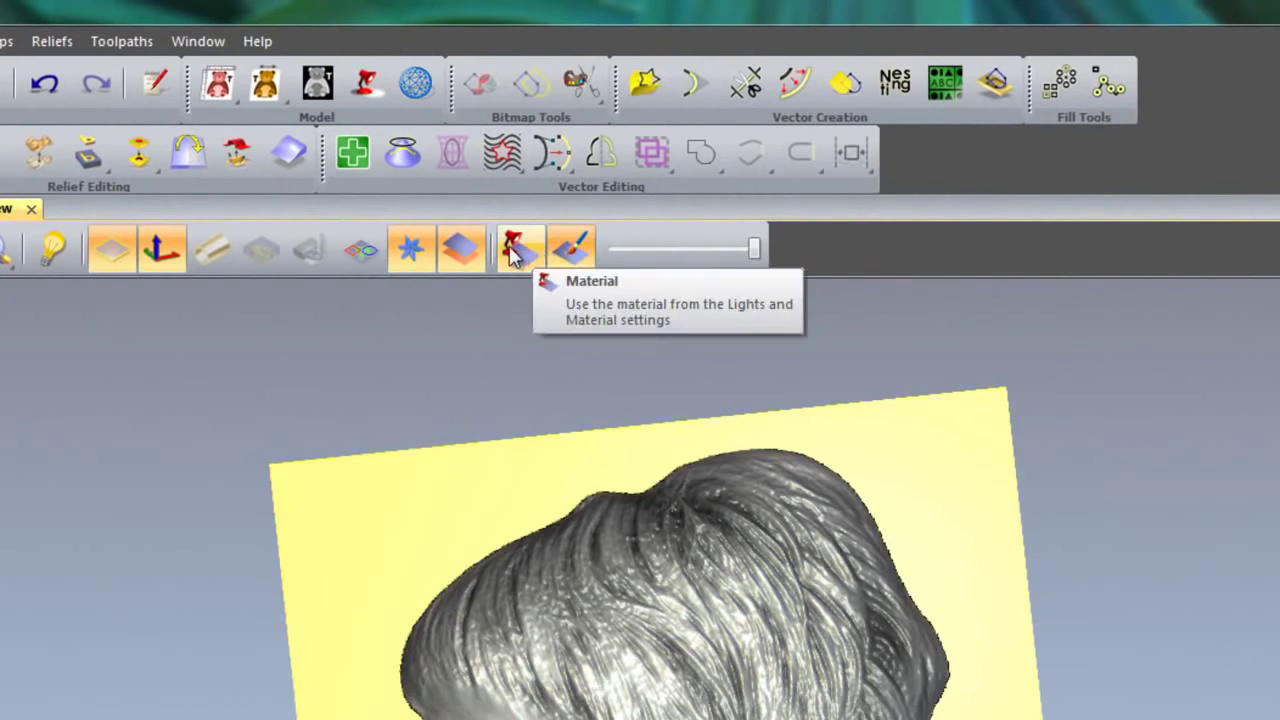
left_click(516, 249)
left_click(568, 255)
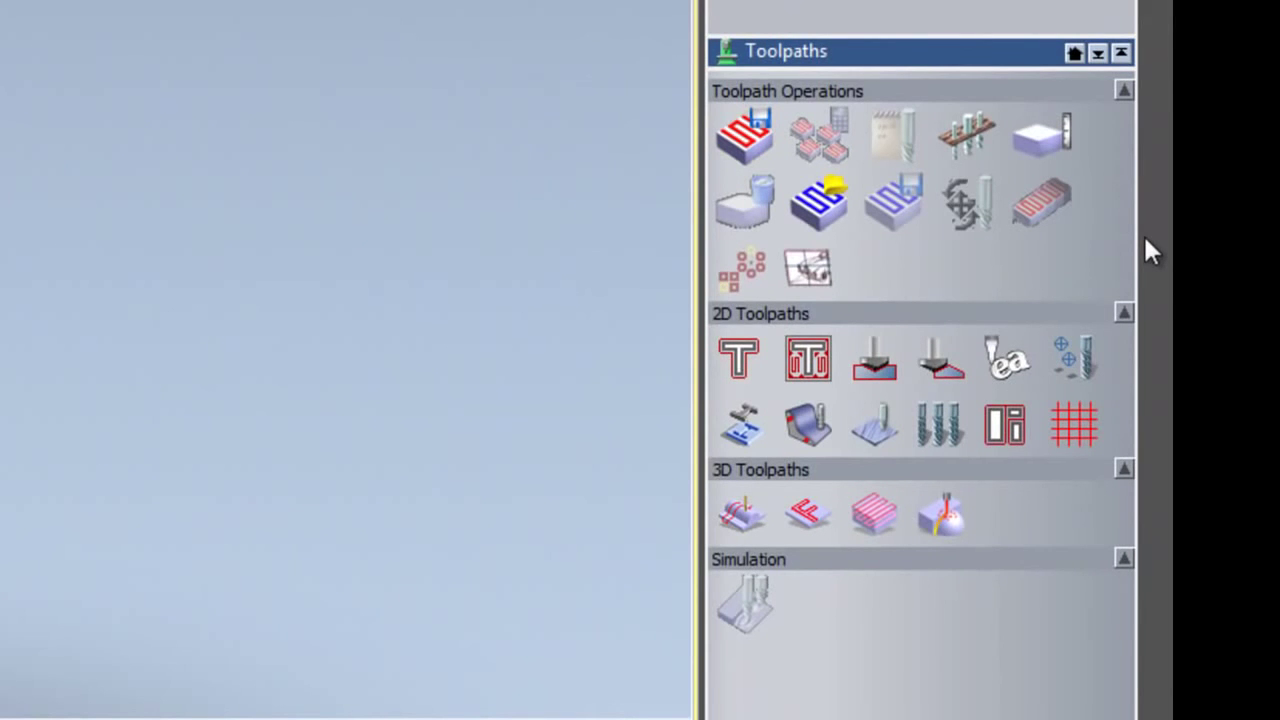
Step: In Machine Relief, pick the Ball Nose 1.5 mm from the Tool Database as the finishing tool
left_click(740, 515)
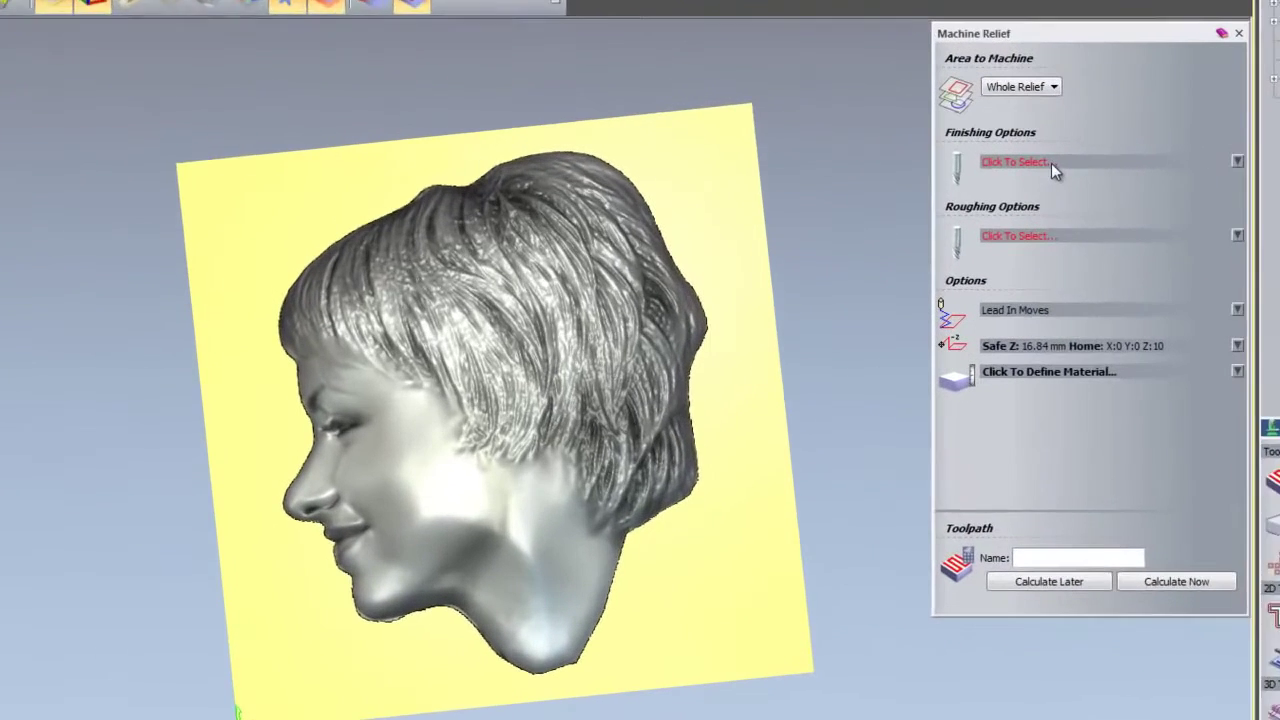
left_click(1051, 163)
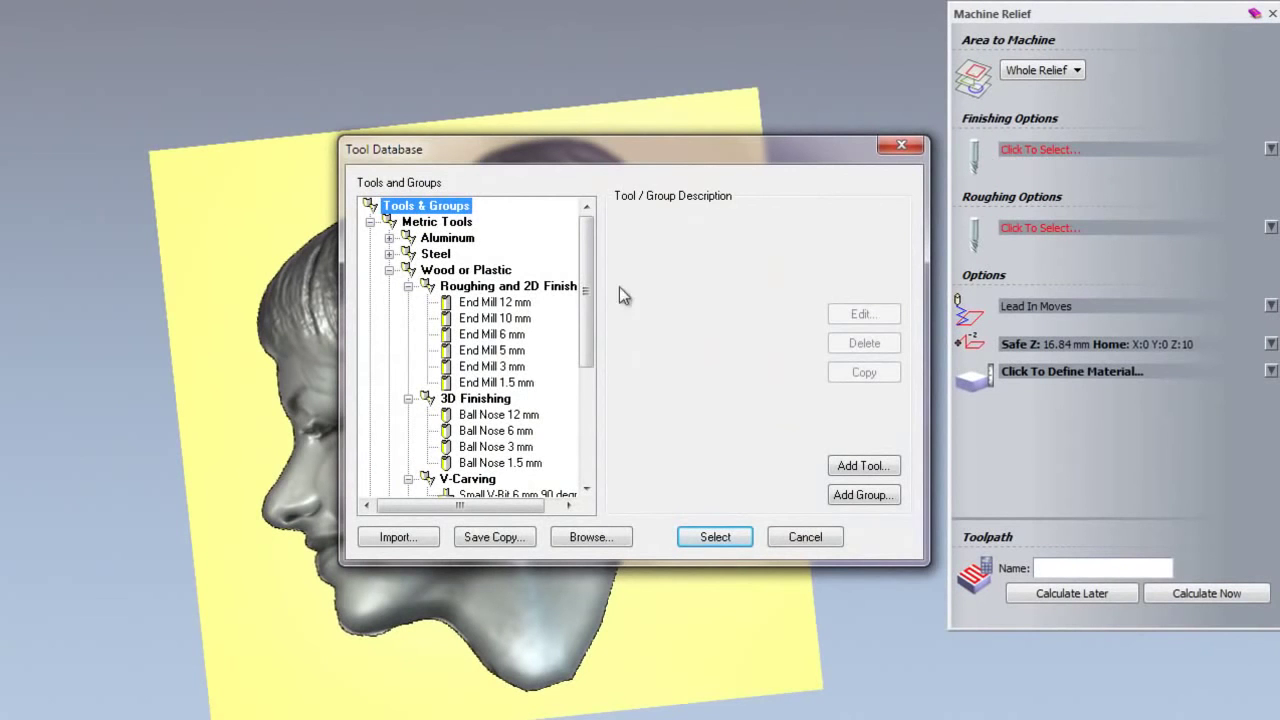
left_click_drag(586, 261, 587, 300)
left_click(514, 398)
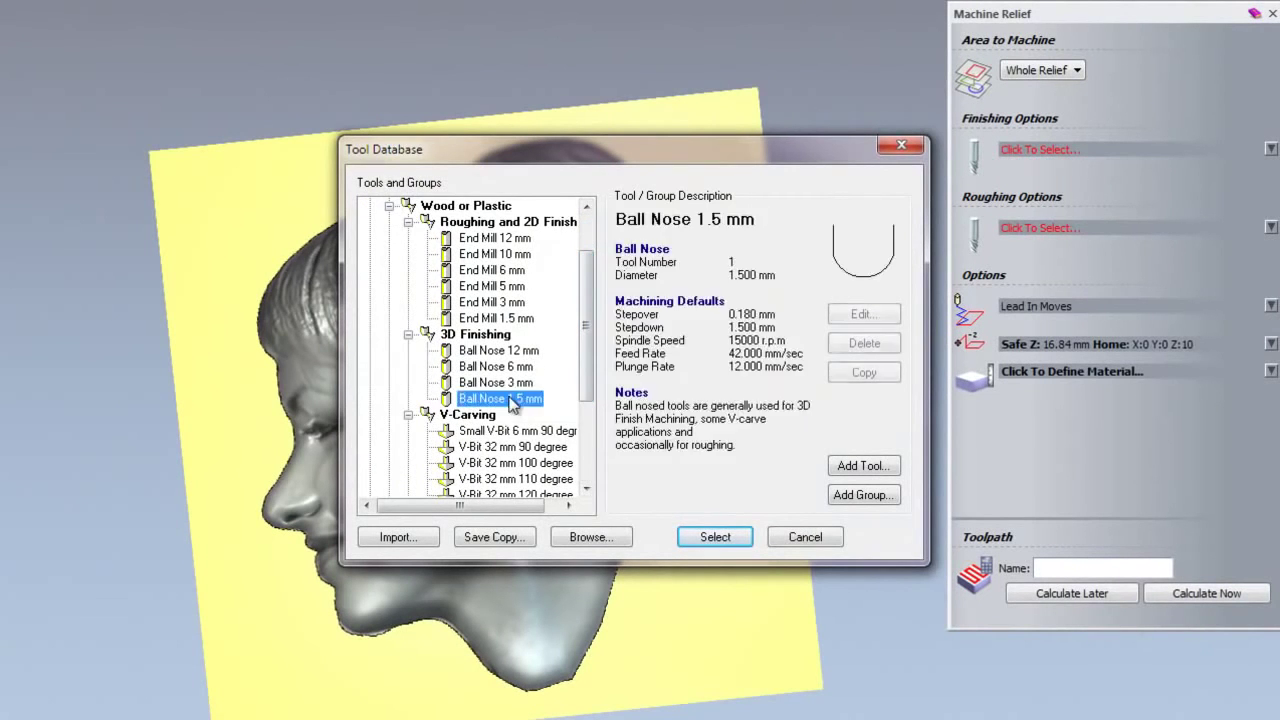
left_click(716, 537)
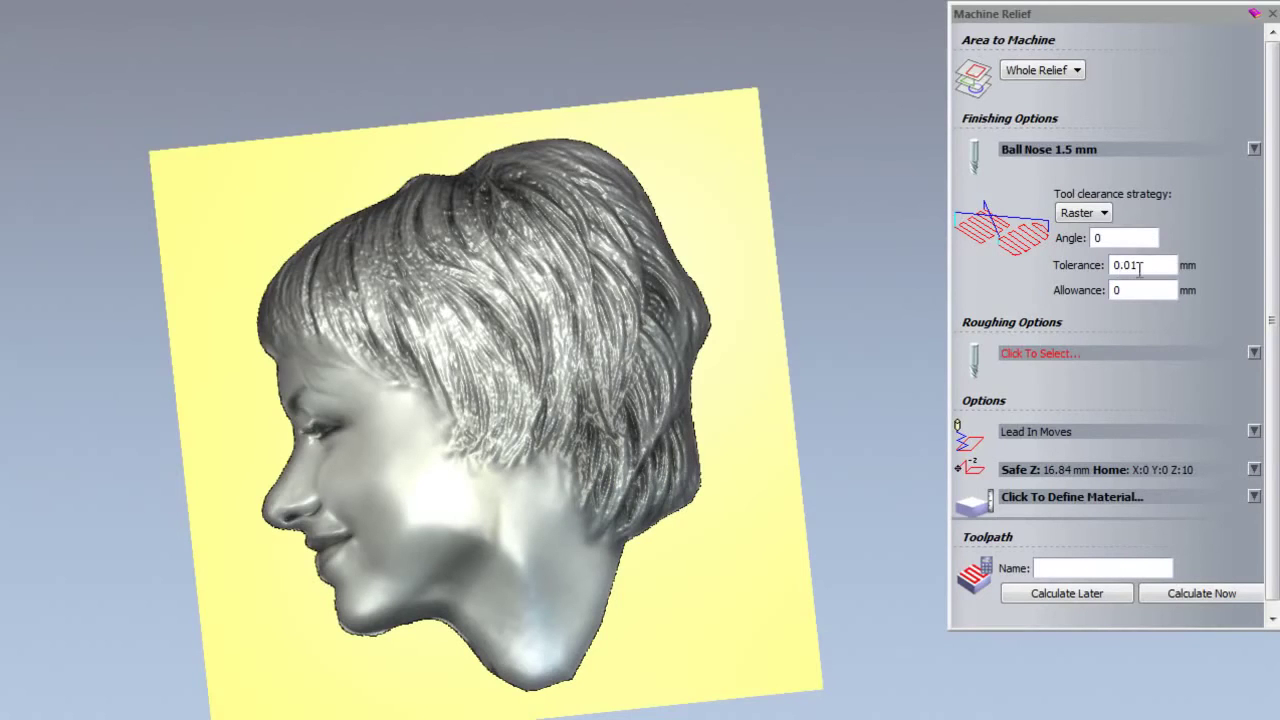
Step: Select End Mill 12 mm from the Tool Database as the roughing tool
left_click(1101, 350)
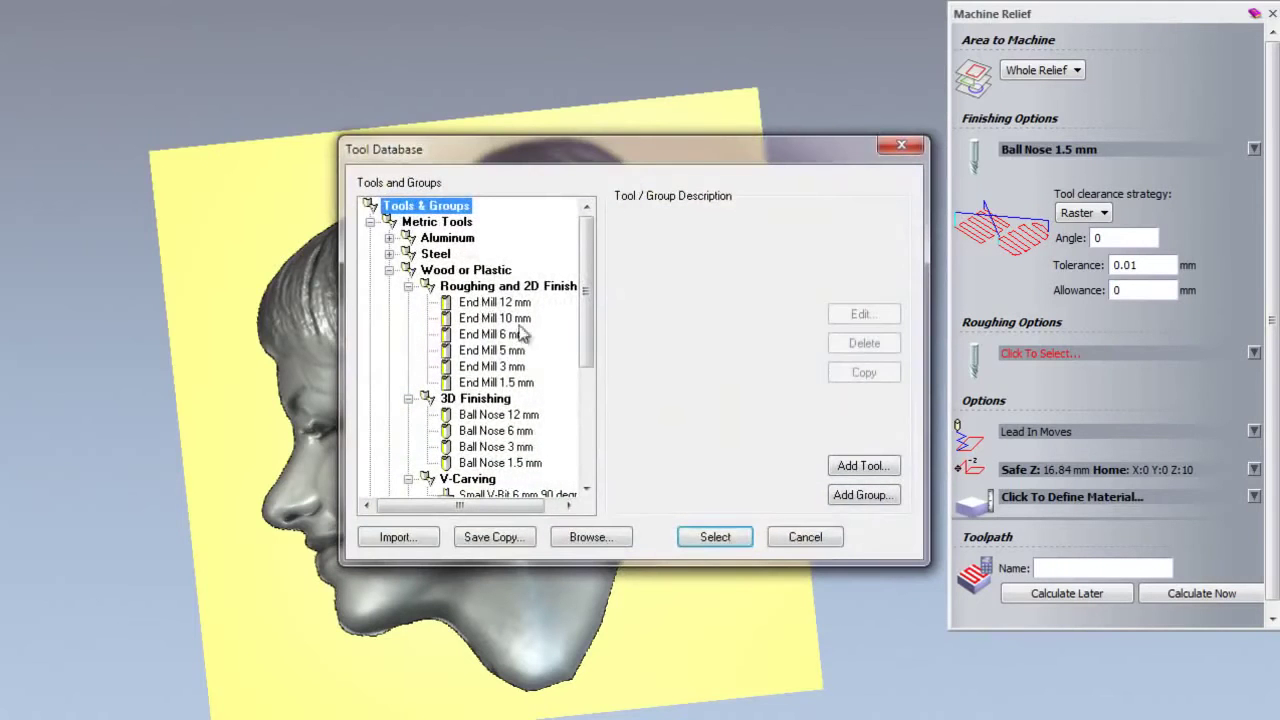
left_click(514, 304)
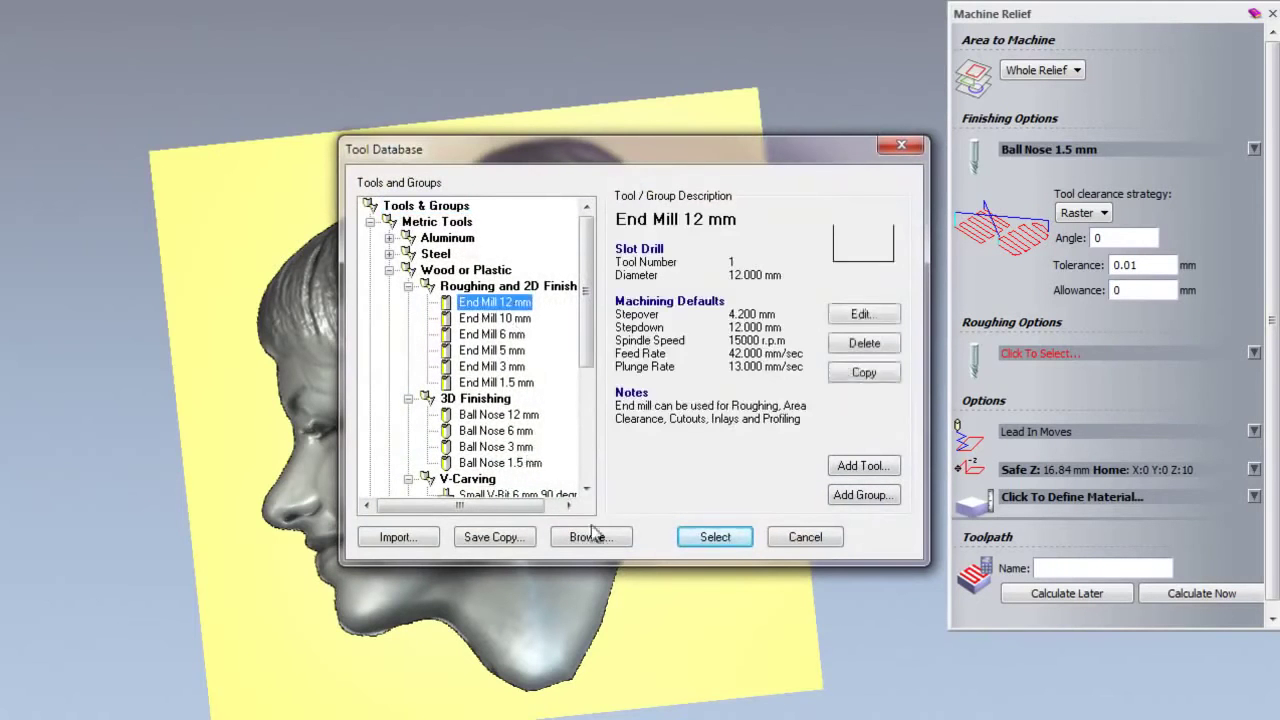
left_click(711, 538)
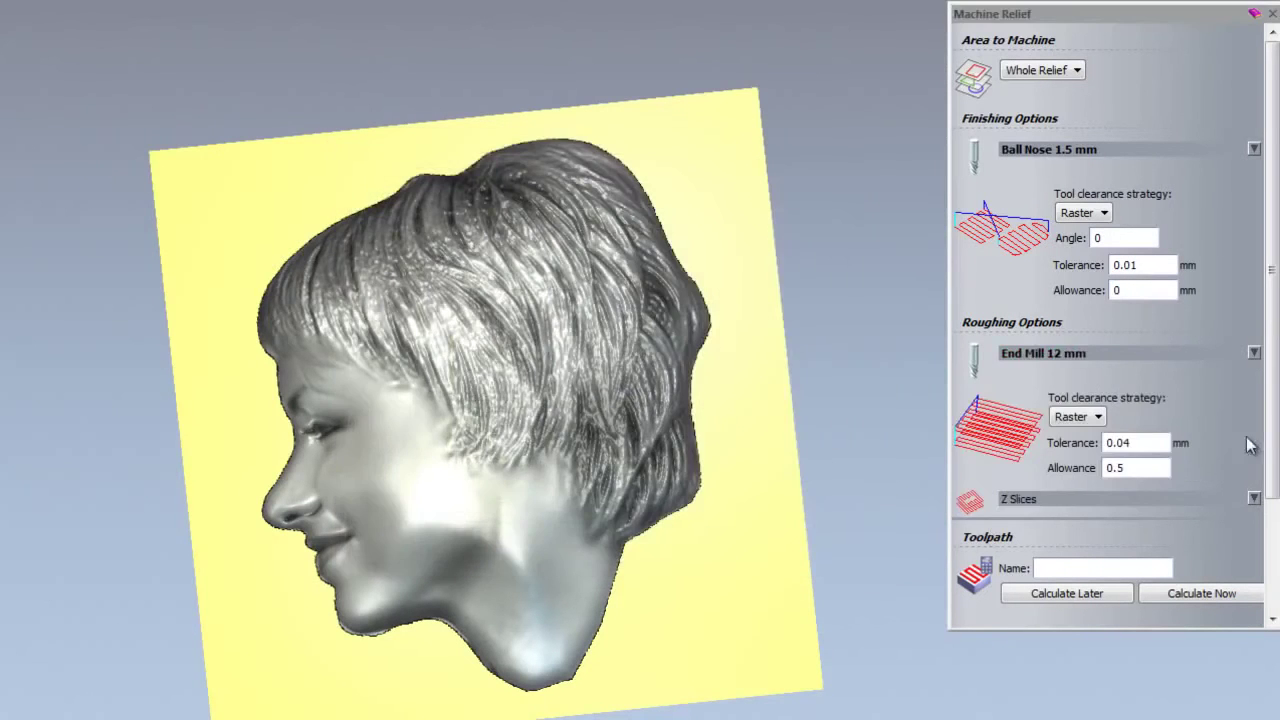
Step: Set the end mill's stepdown to 2.5 mm in its cutting parameters
scroll(1273, 422, "down", 3)
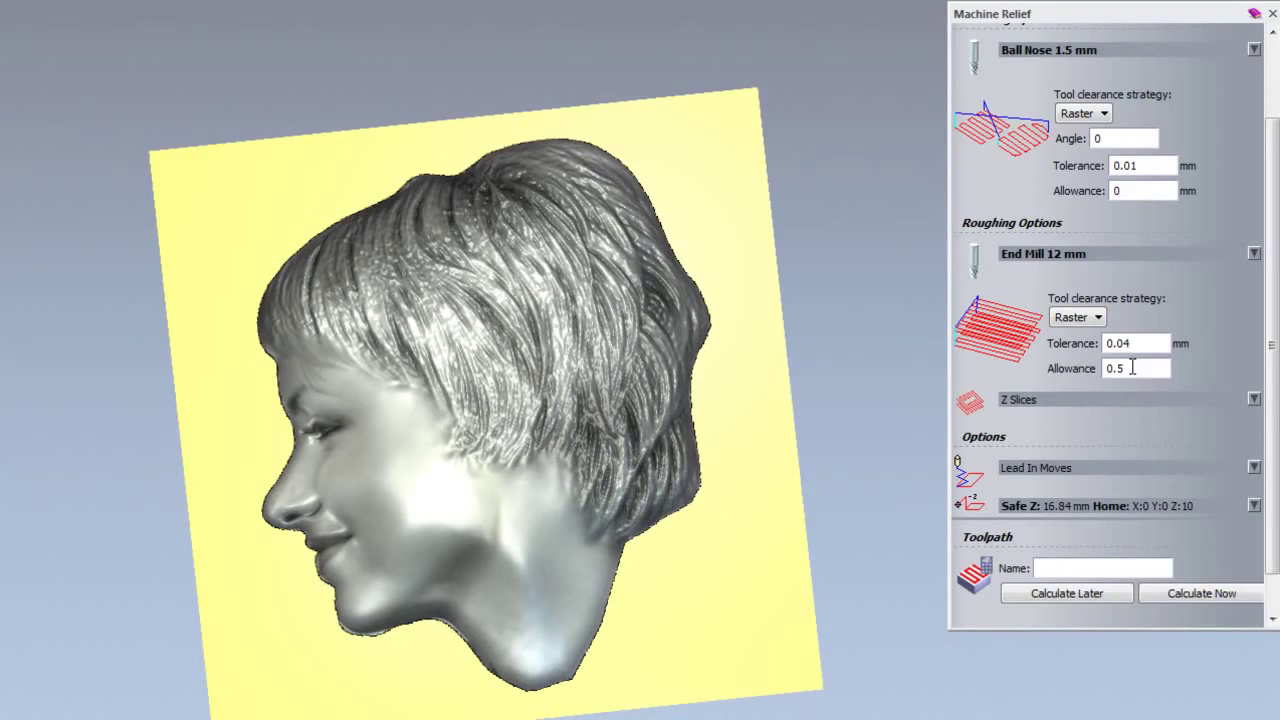
left_click(1098, 253)
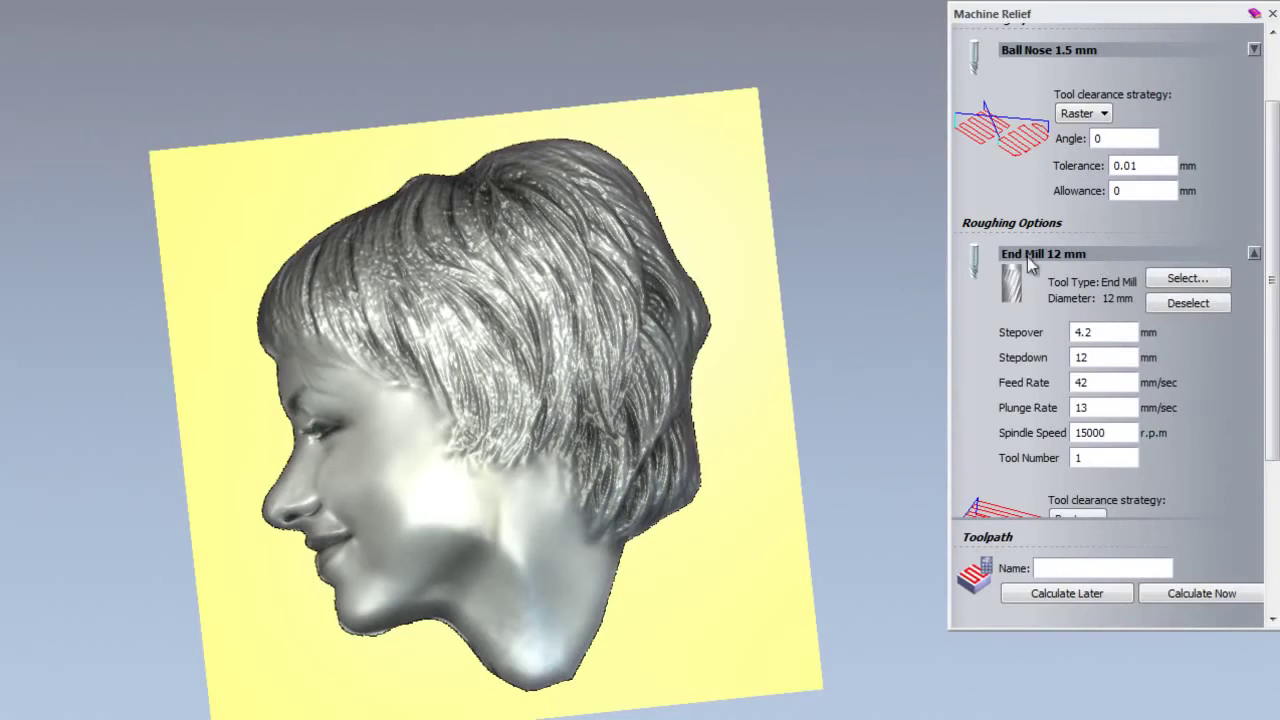
left_click(1254, 254)
left_click(1254, 254)
left_click(1254, 254)
left_click(1254, 254)
key("Tab")
type("2.5")
left_click(1097, 250)
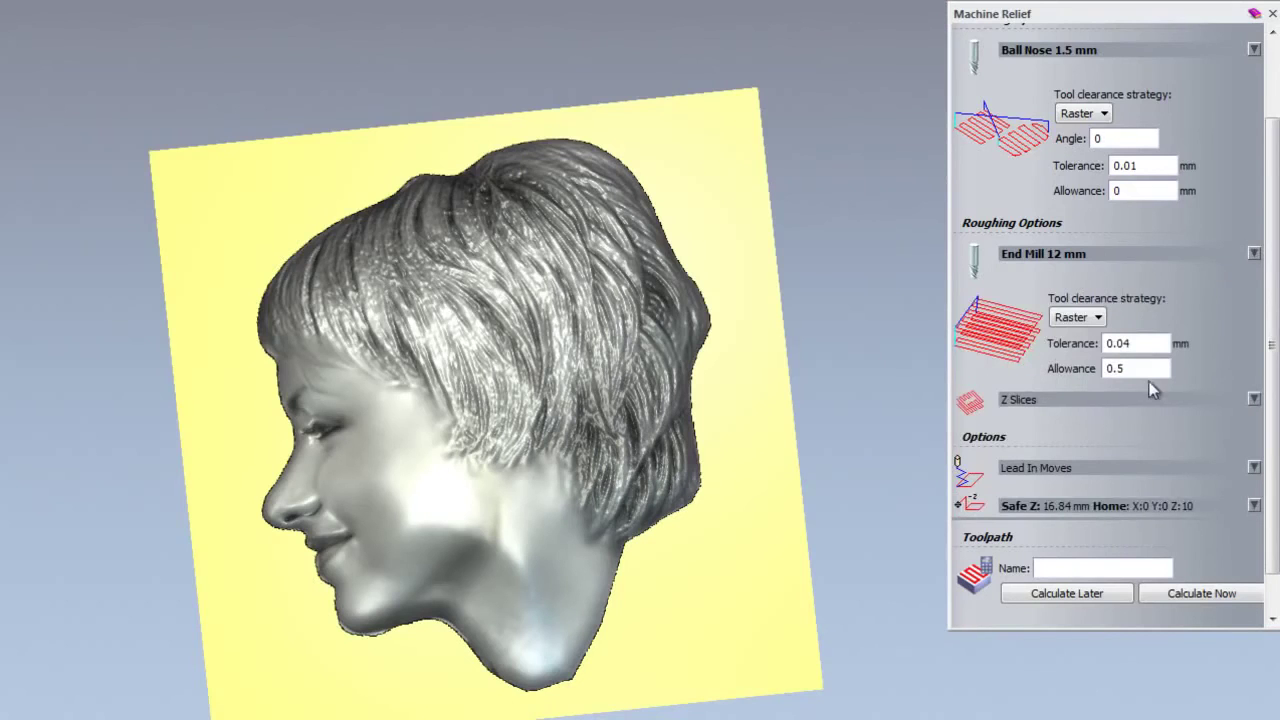
Step: Check the Z Slices settings, then change Safe Z from 16.84 to 10 mm
scroll(1264, 410, "down", 1)
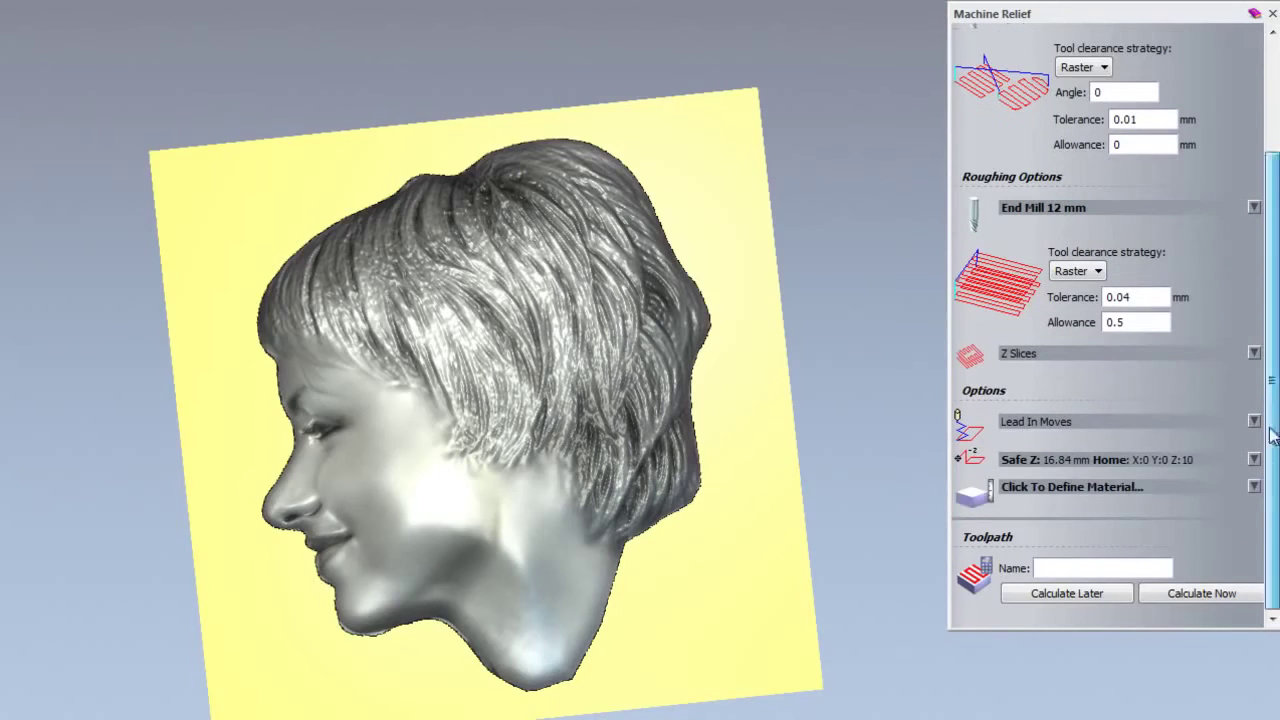
left_click(1143, 354)
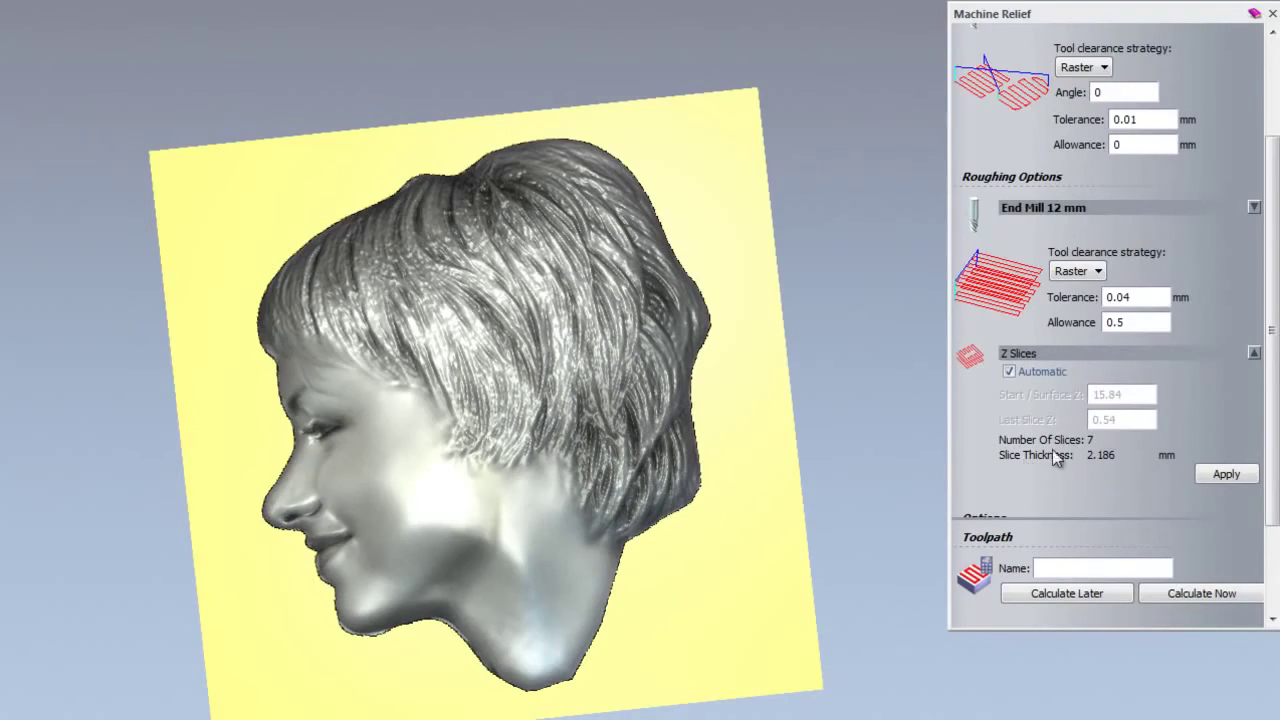
left_click(1088, 354)
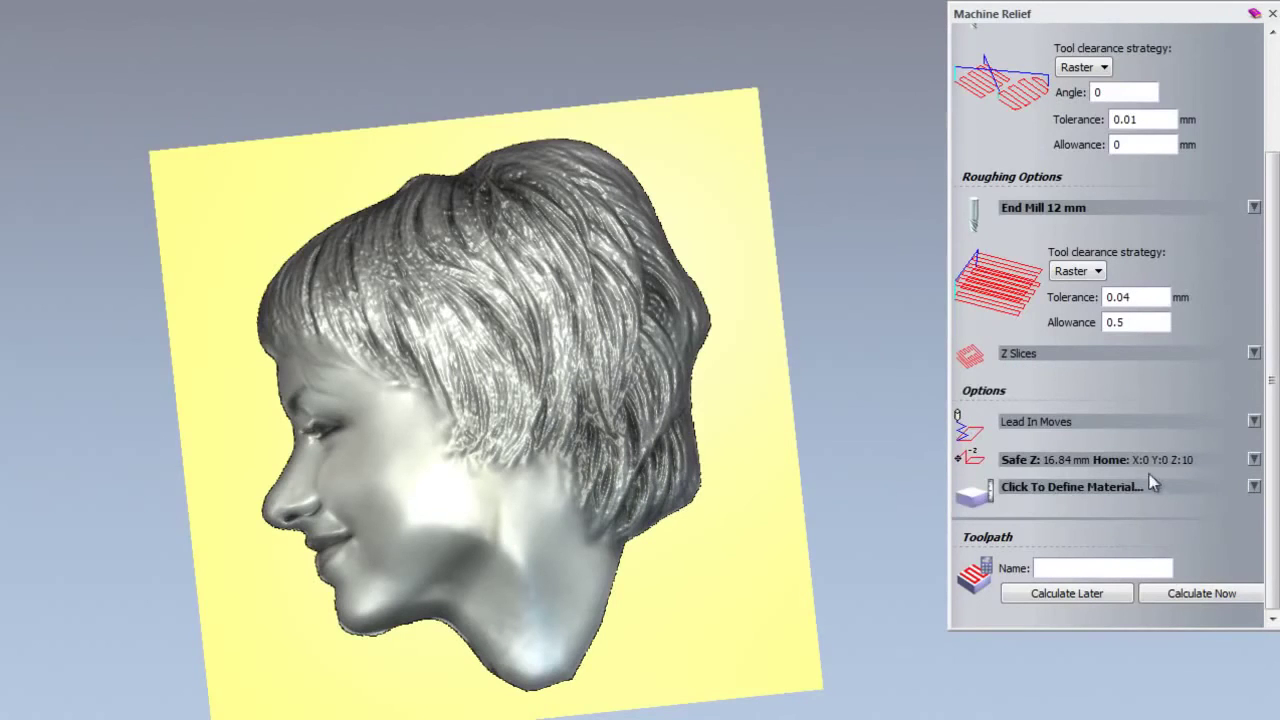
left_click(1094, 459)
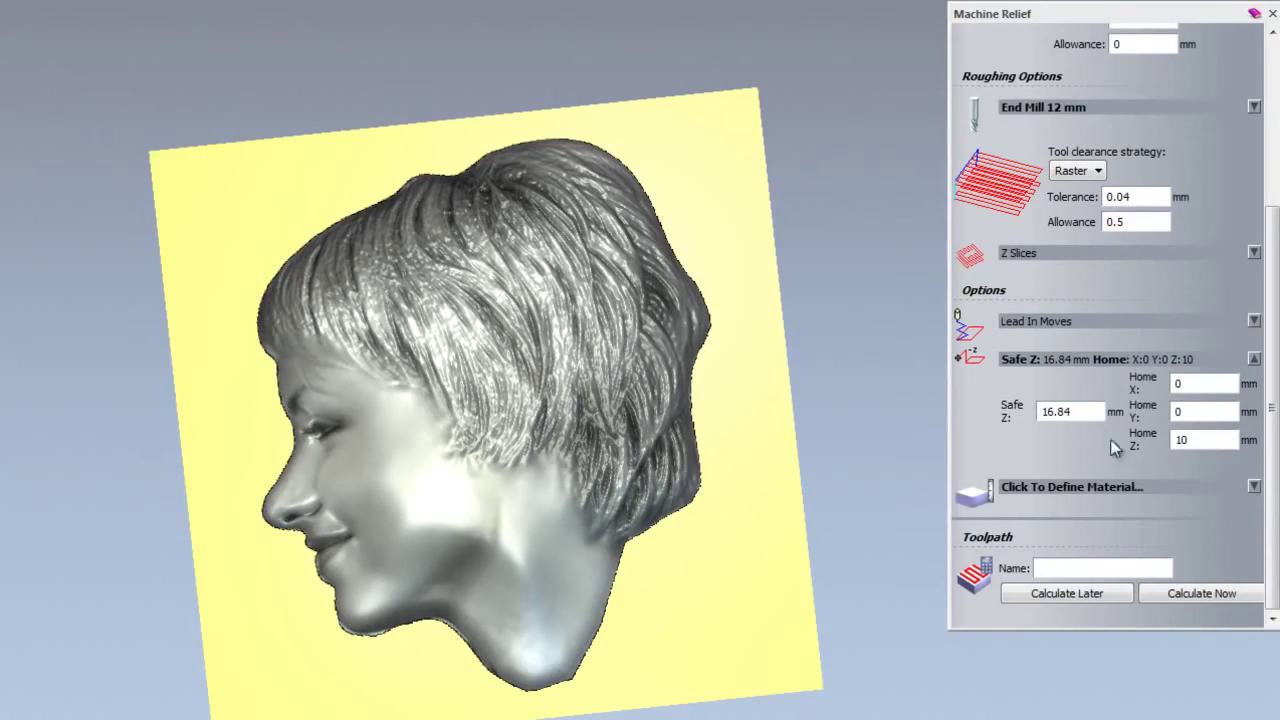
left_click_drag(1076, 411, 938, 421)
type("10")
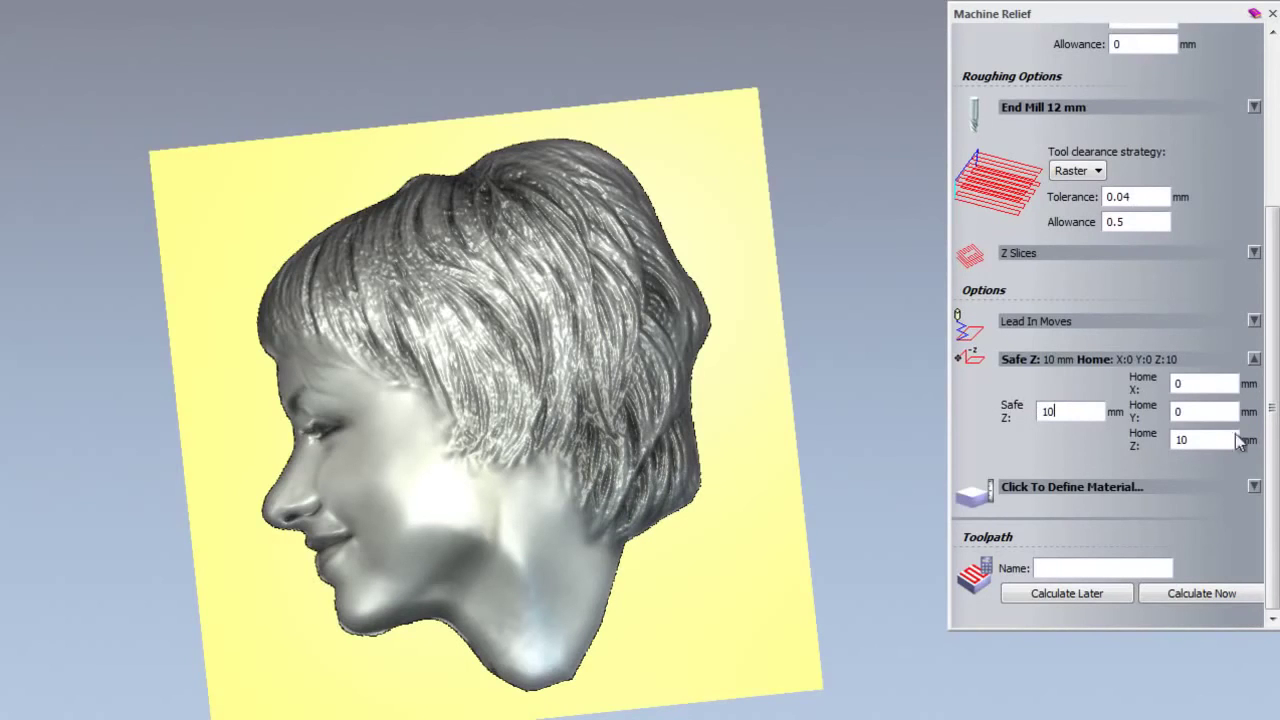
Step: Set up the material block with Z zero at its top and 18 mm thickness
left_click(1255, 360)
left_click(1067, 488)
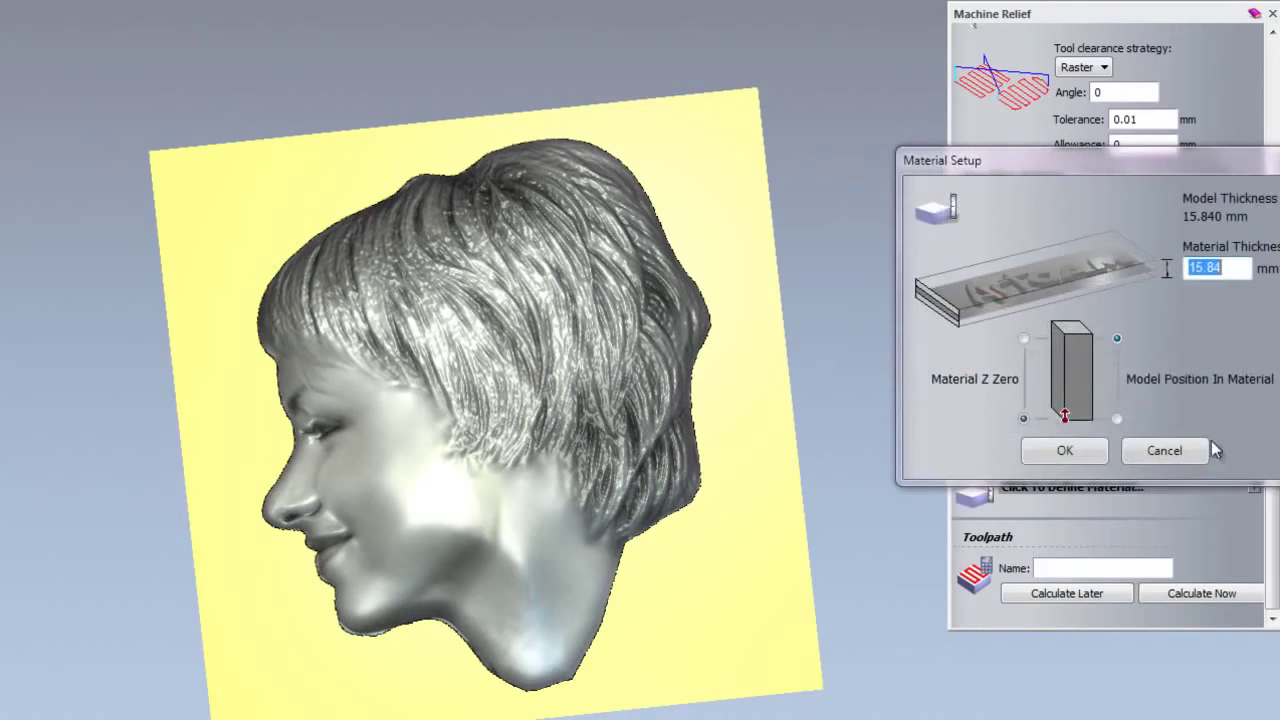
left_click_drag(1052, 163, 495, 213)
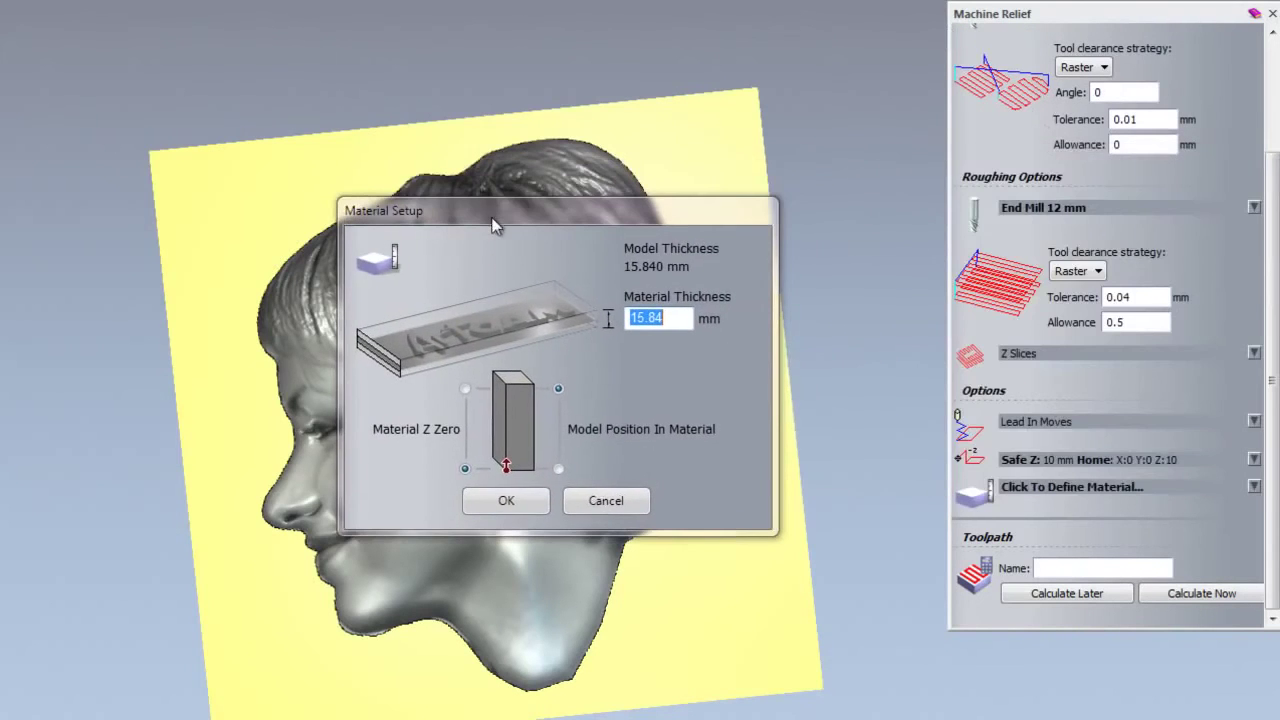
left_click(466, 389)
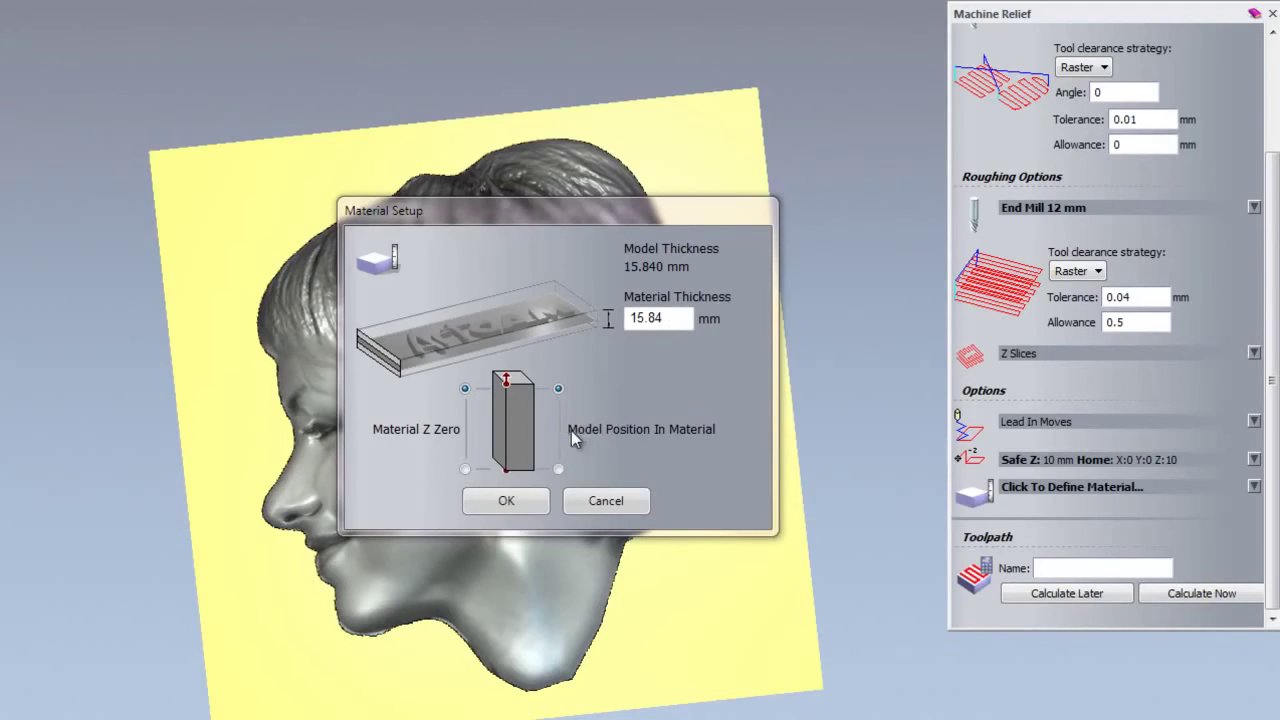
double_click(660, 318)
type("1")
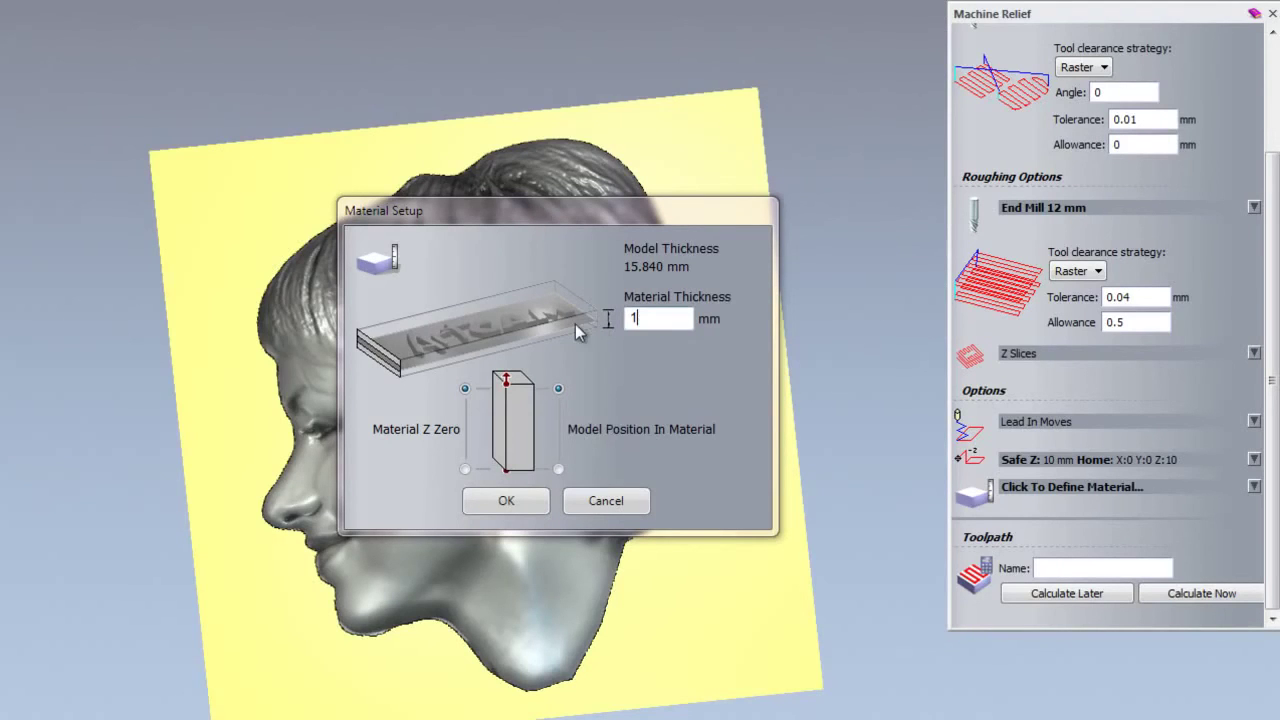
type("8")
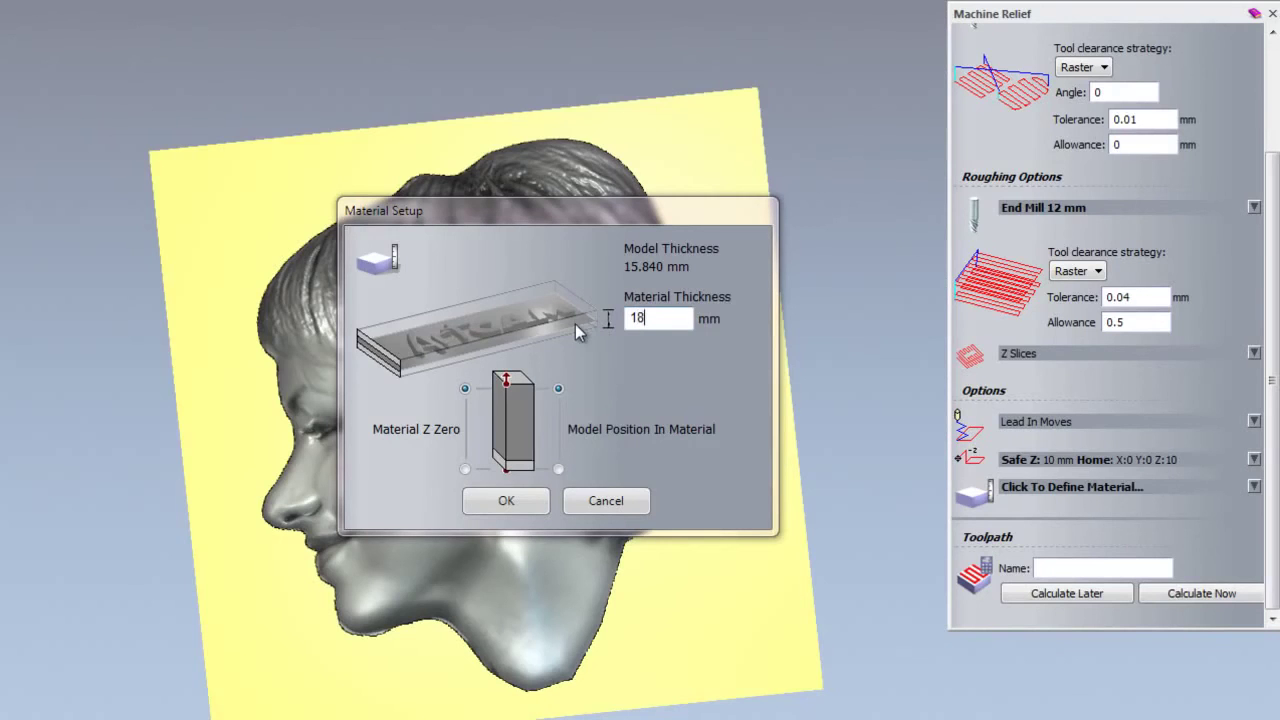
left_click(490, 508)
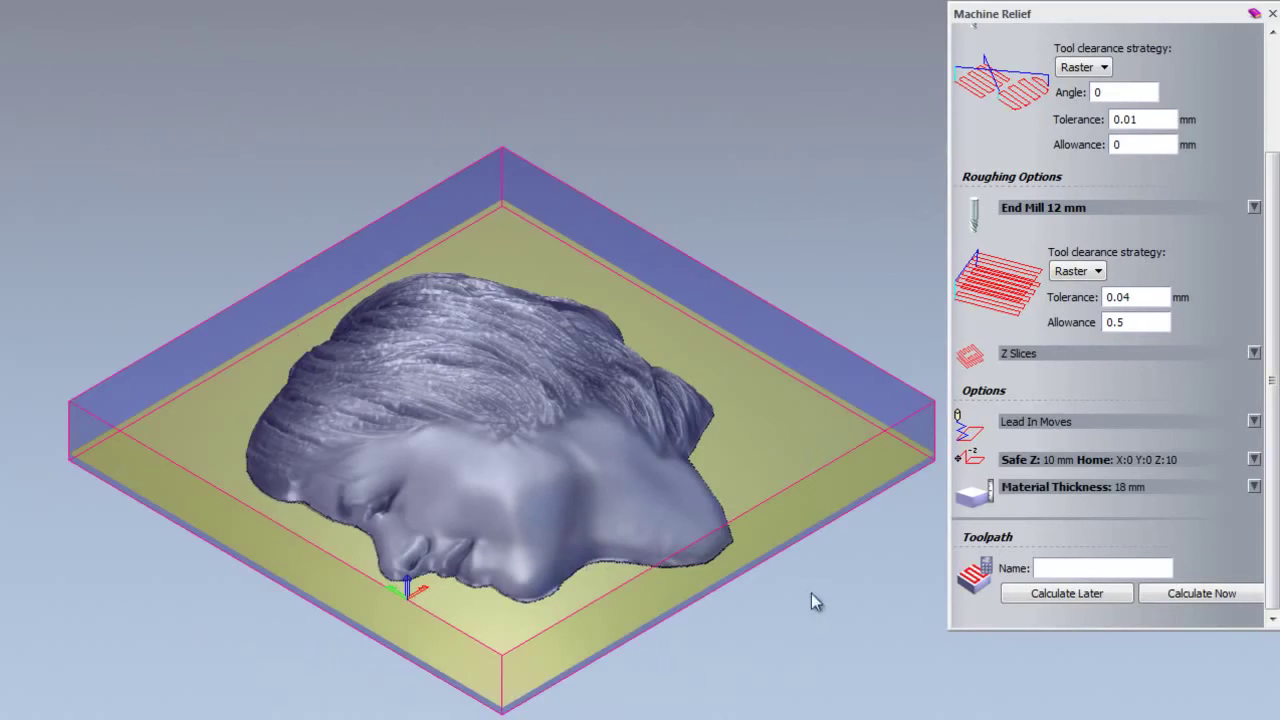
Step: Run Calculate Now for the Machine Relief roughing and finishing toolpaths
left_click_drag(779, 603, 881, 530)
left_click_drag(826, 463, 768, 561)
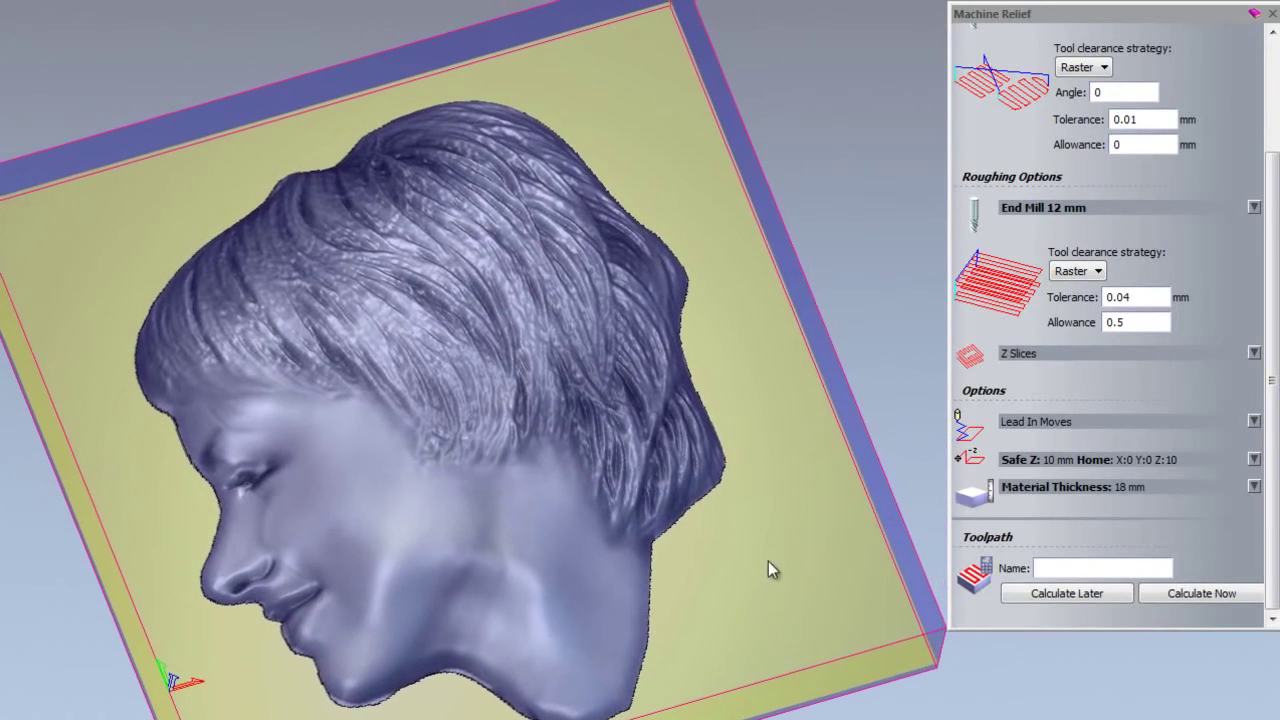
left_click(1241, 595)
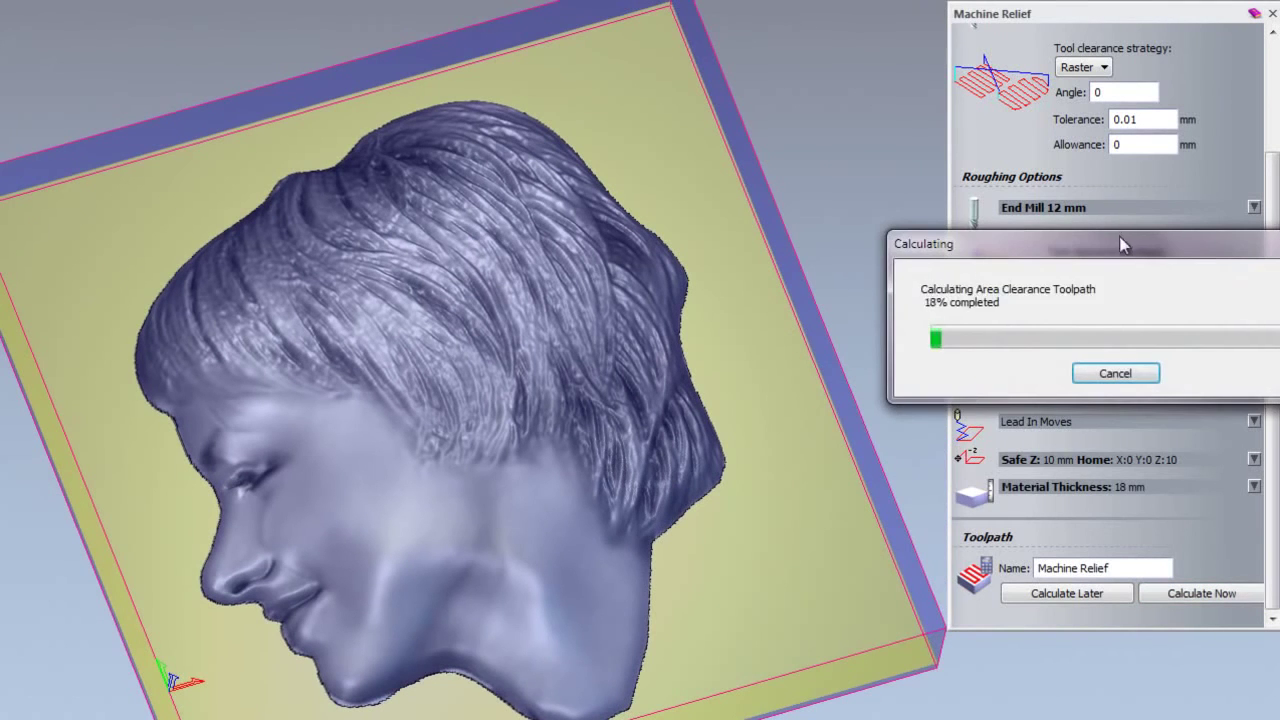
left_click_drag(826, 434, 665, 578)
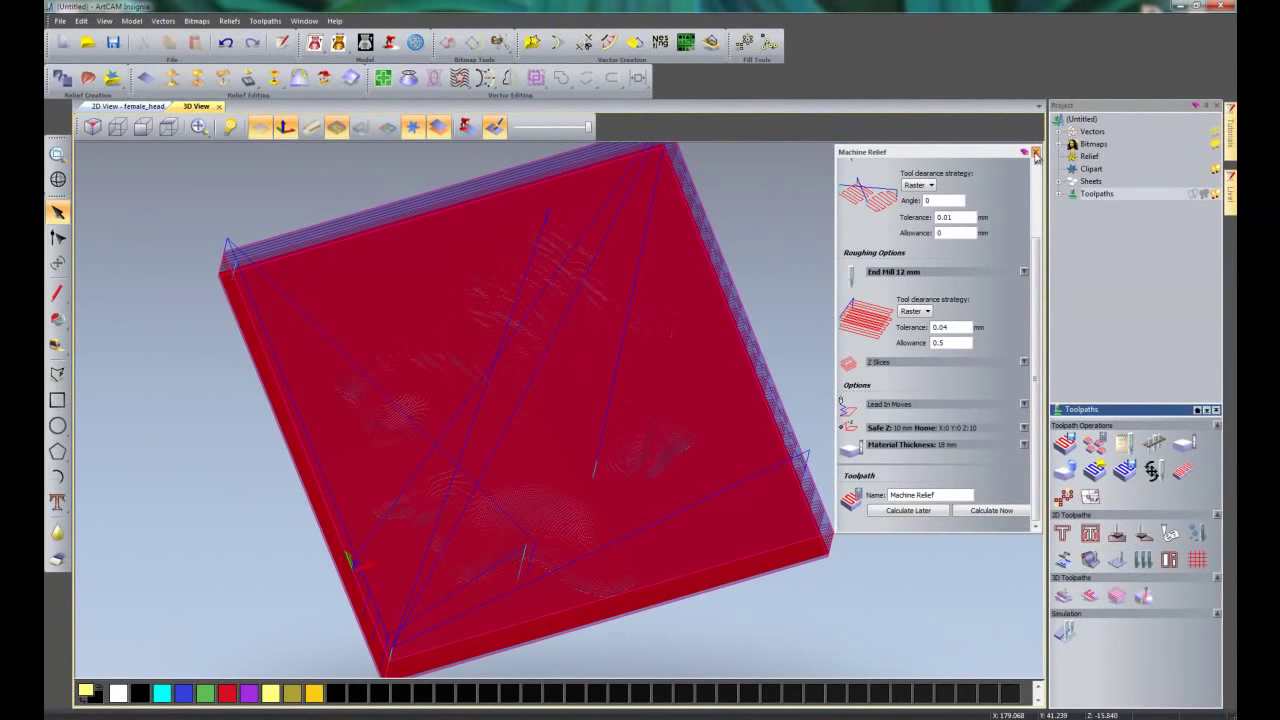
Step: Close the Machine Relief settings and toggle the calculated toolpaths' display on and off
left_click(1035, 153)
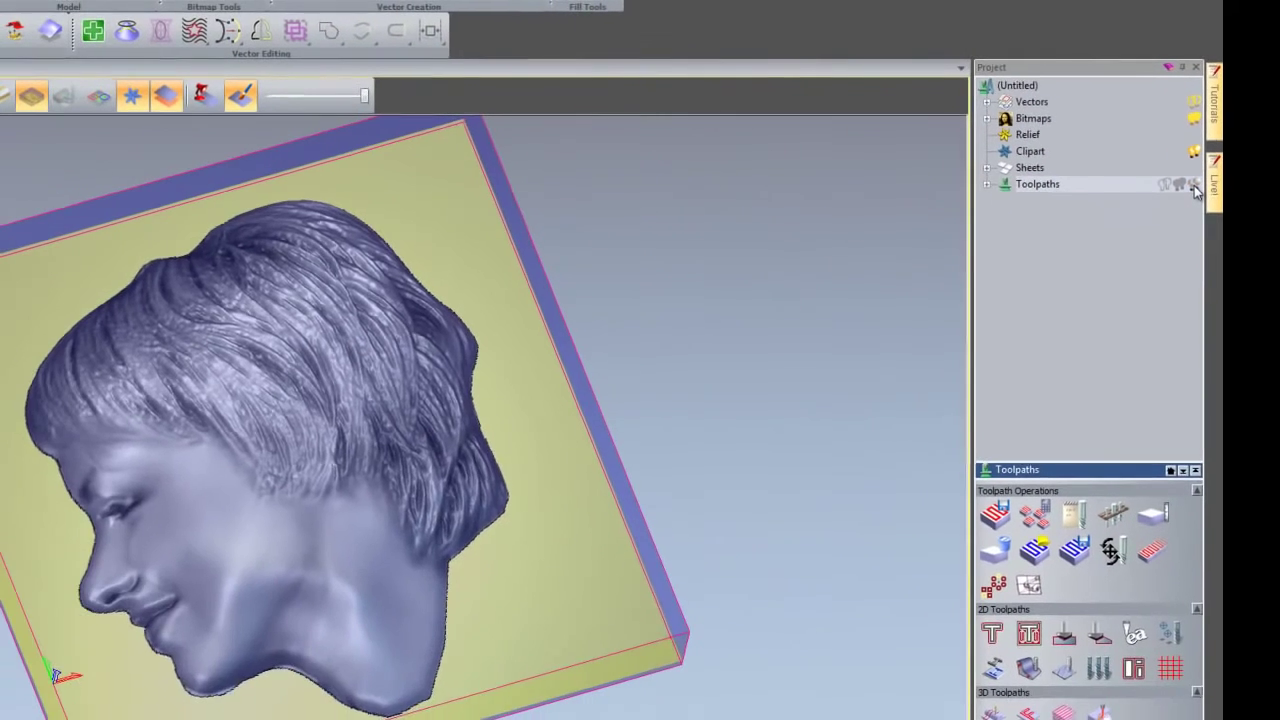
left_click(1194, 185)
left_click(1194, 185)
left_click(1194, 185)
left_click(1194, 185)
left_click(1194, 185)
left_click(1194, 185)
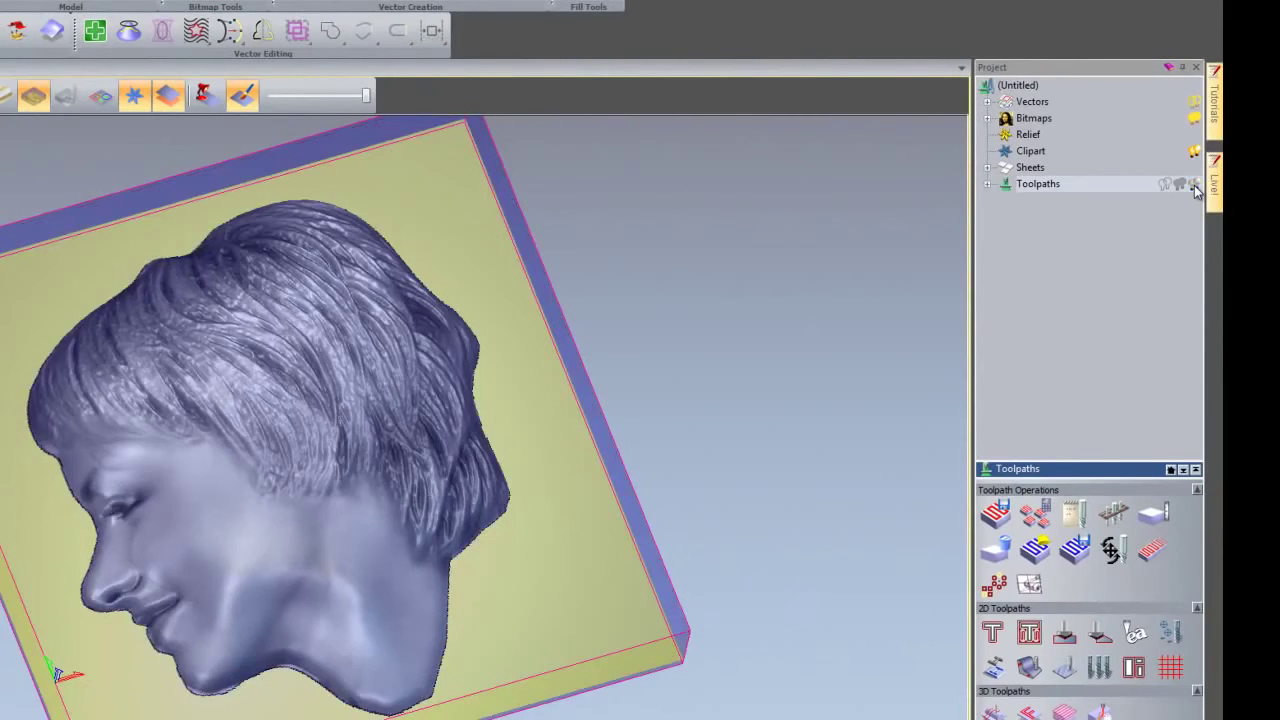
left_click(1194, 185)
Step: Expand Toolpaths and Machine Relief, preview the roughing pass, then hide and collapse it
left_click(1194, 185)
left_click(988, 185)
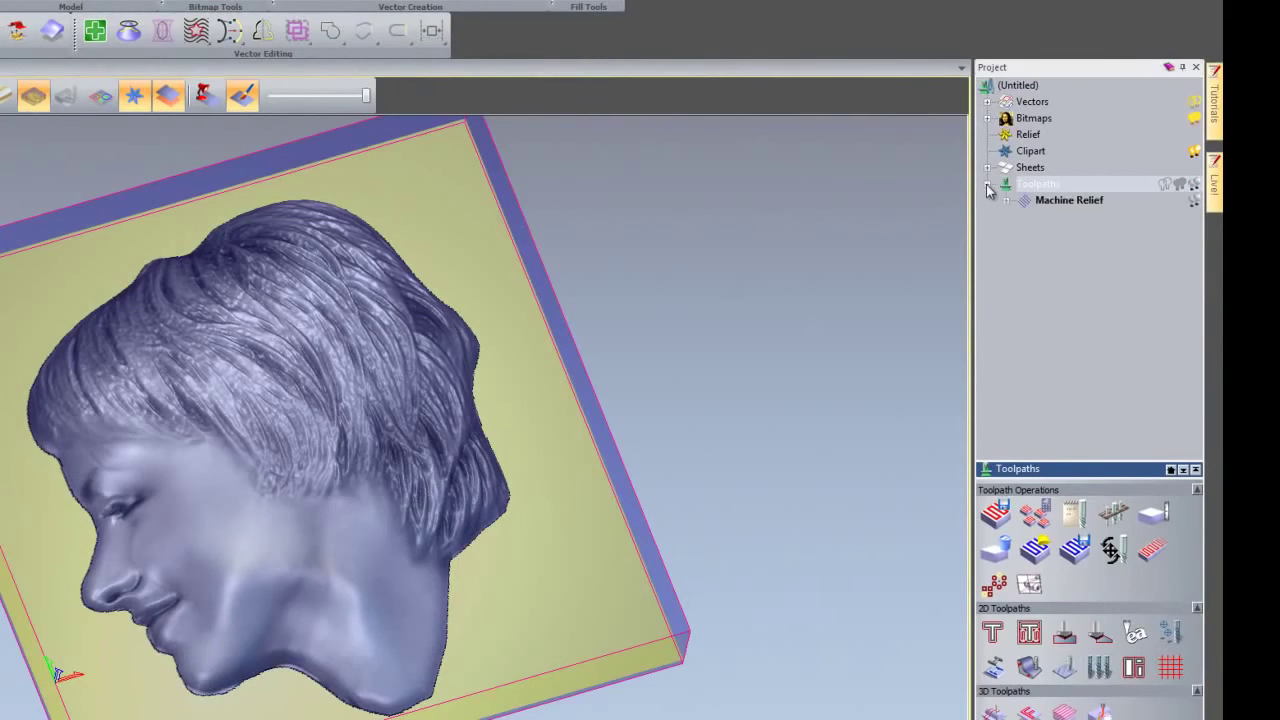
left_click(988, 186)
left_click(988, 186)
left_click(1007, 200)
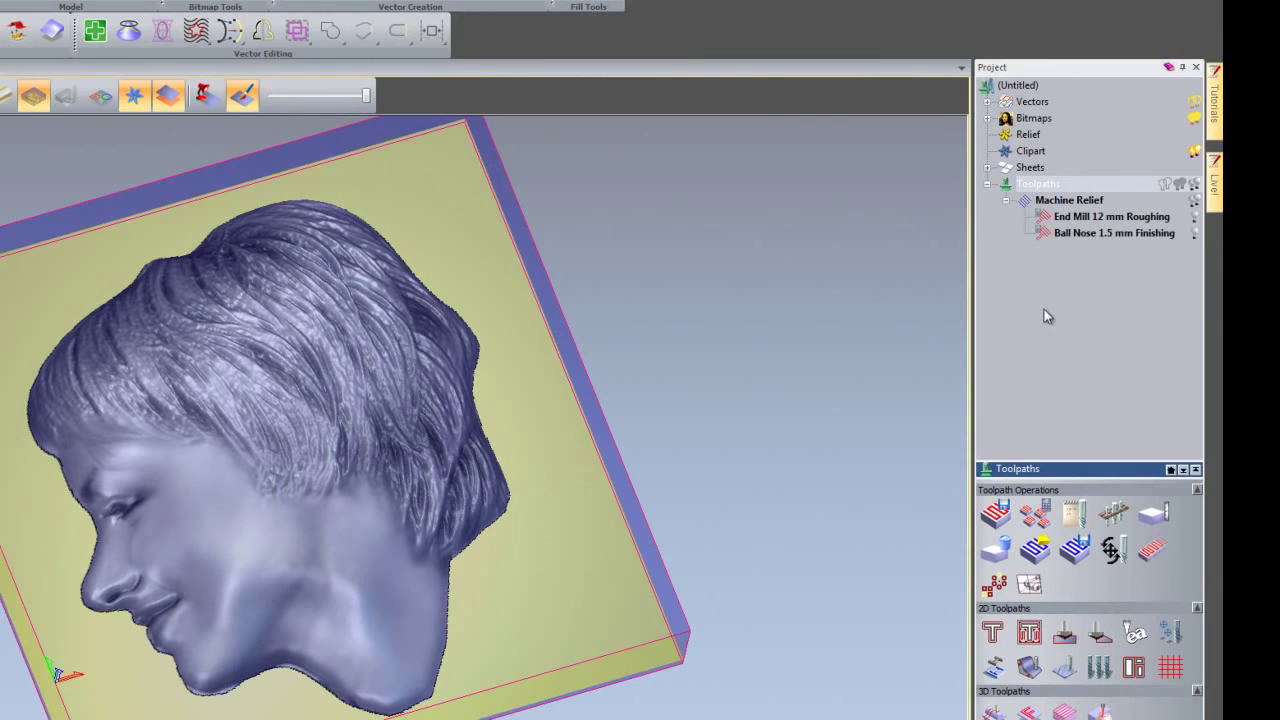
left_click(1195, 218)
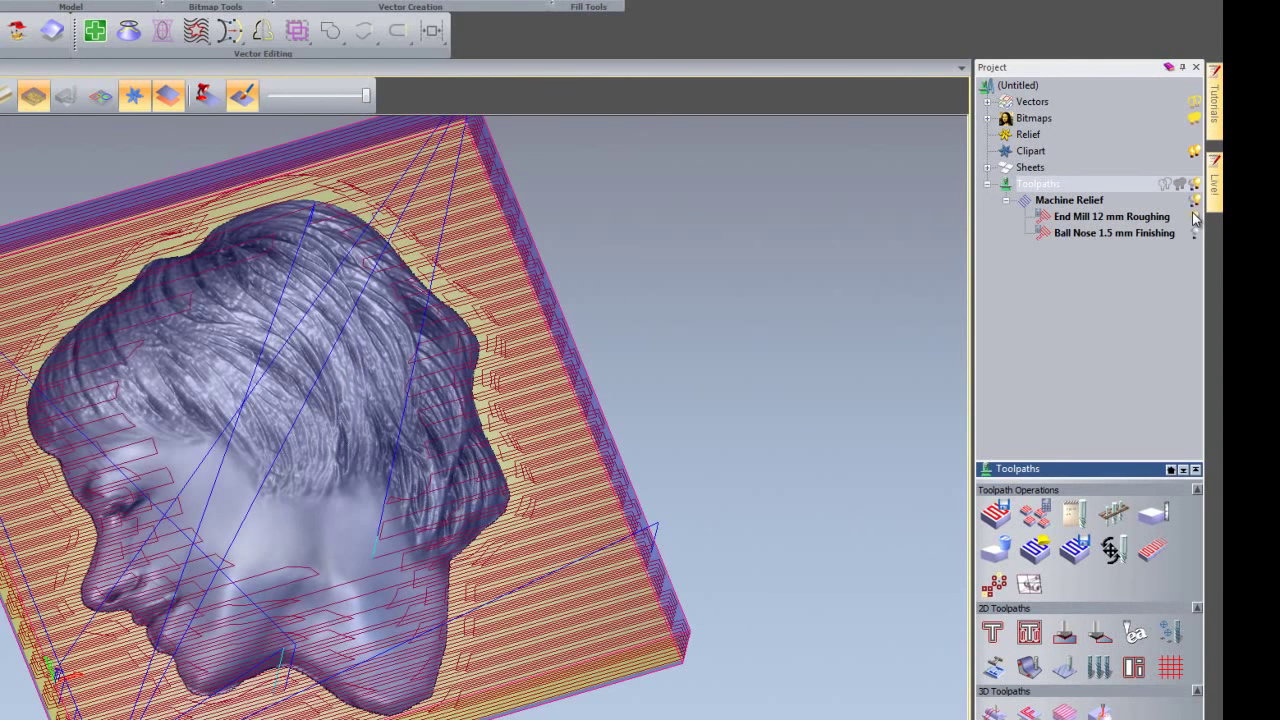
left_click(1195, 218)
left_click(1007, 201)
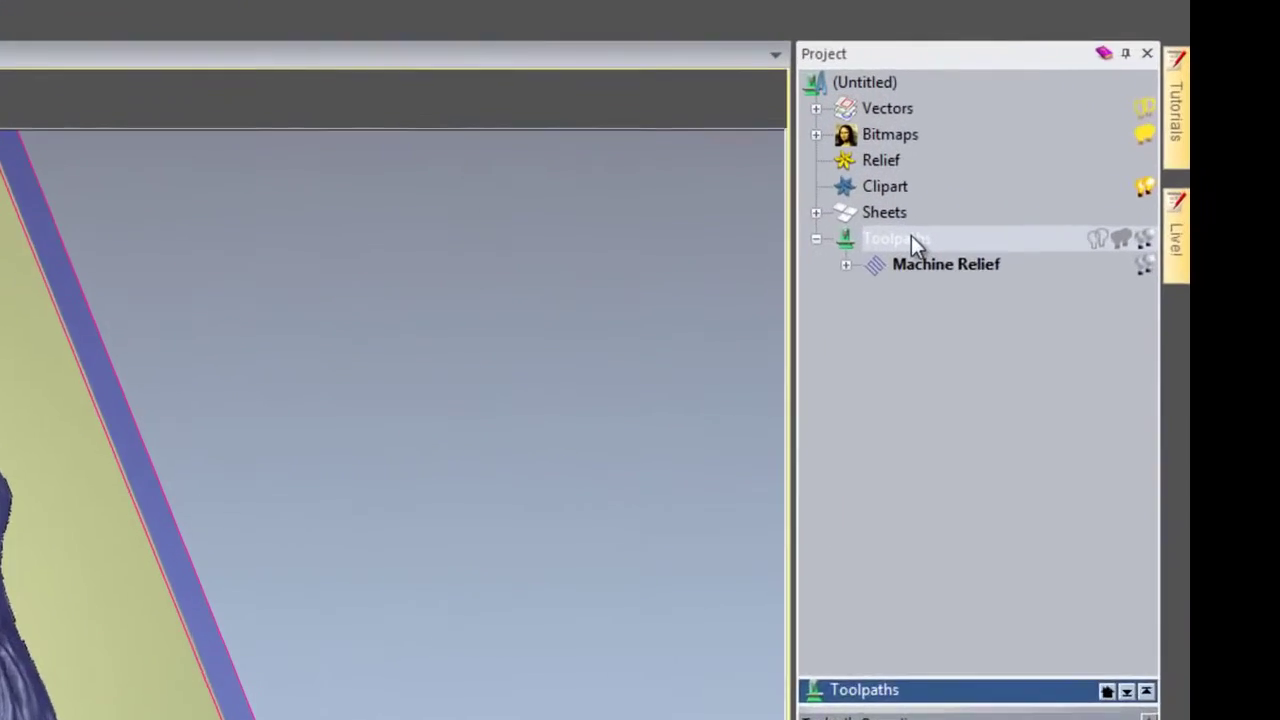
Step: Run Simulate All Toolpaths on the Toolpaths group, accepting the block settings
right_click(1047, 182)
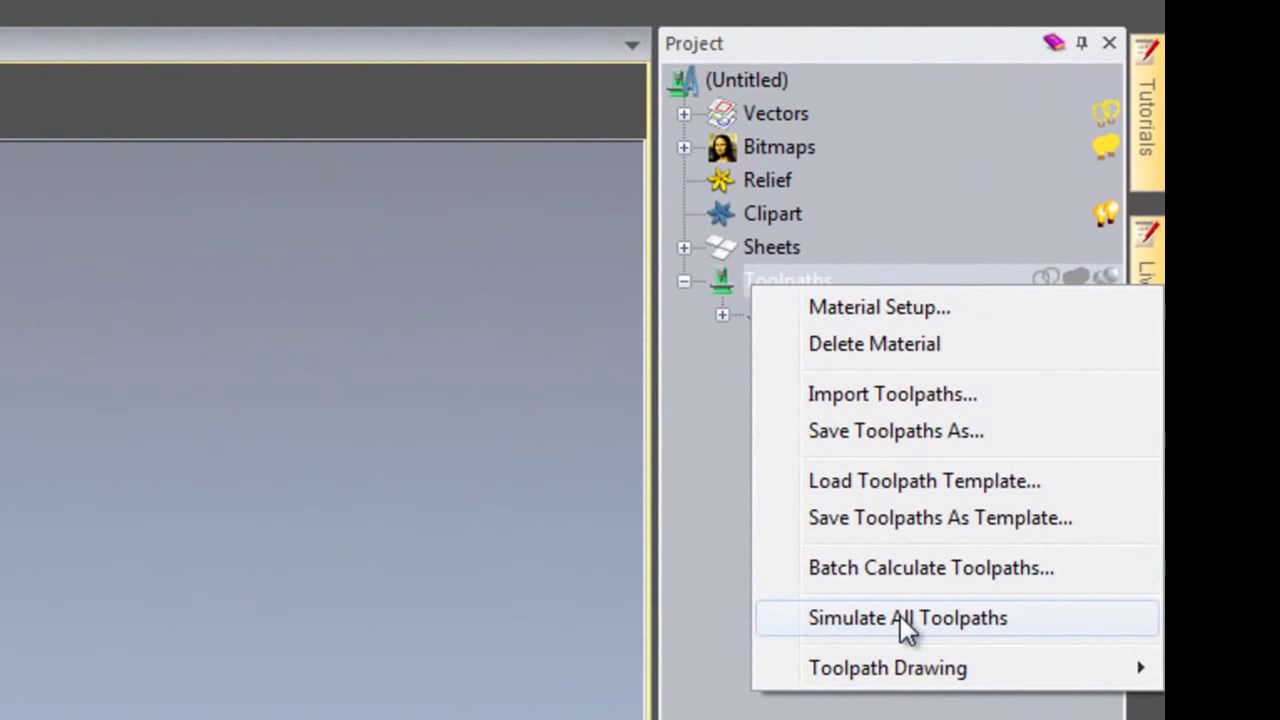
left_click(900, 618)
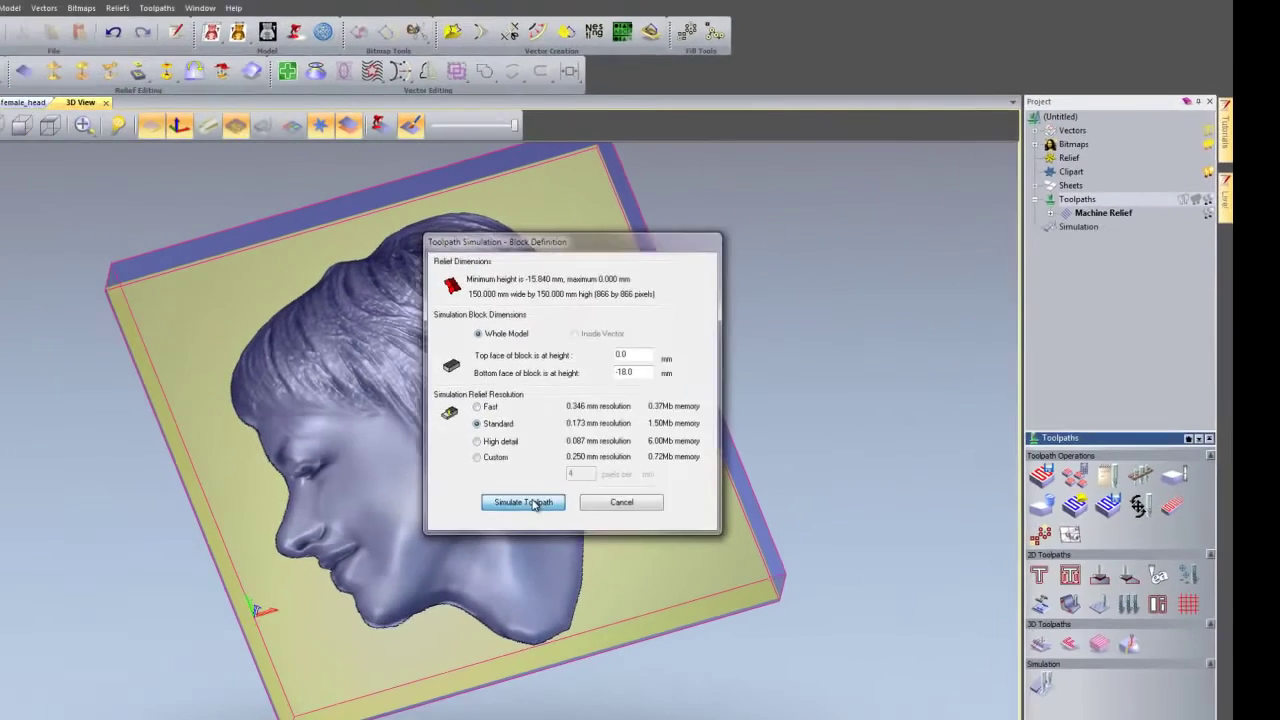
left_click(60, 716)
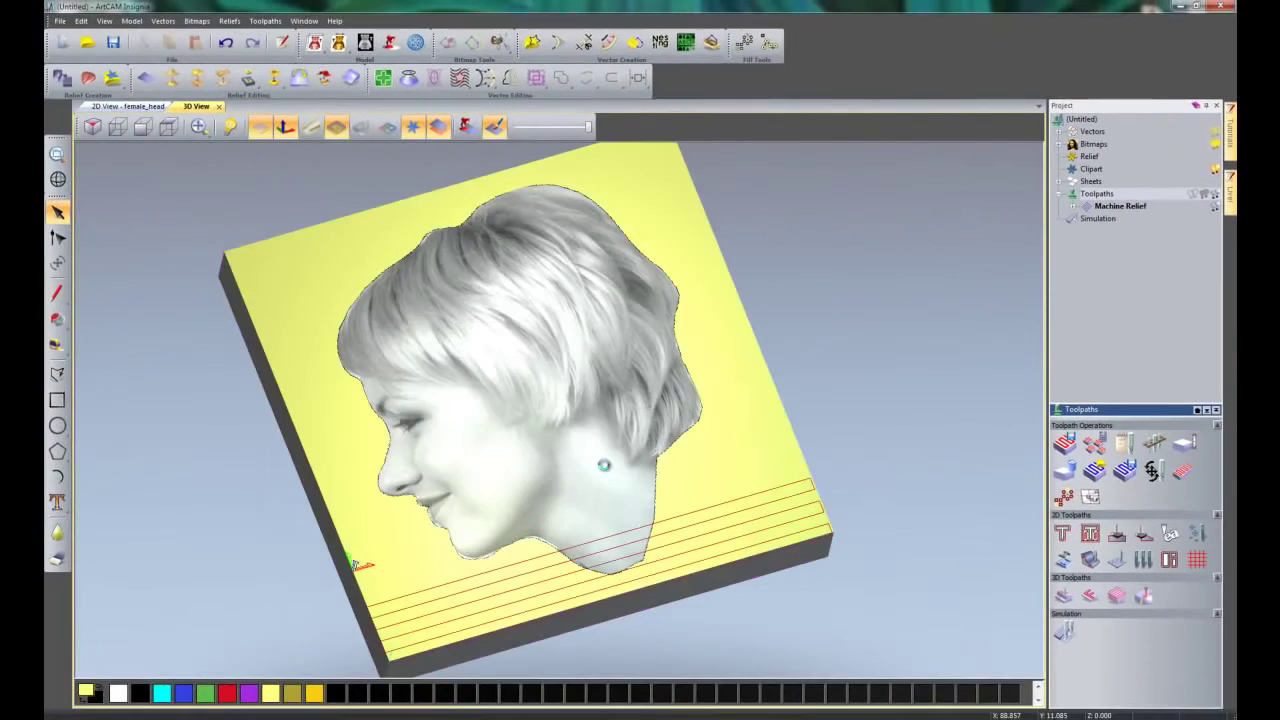
left_click_drag(650, 410, 585, 460)
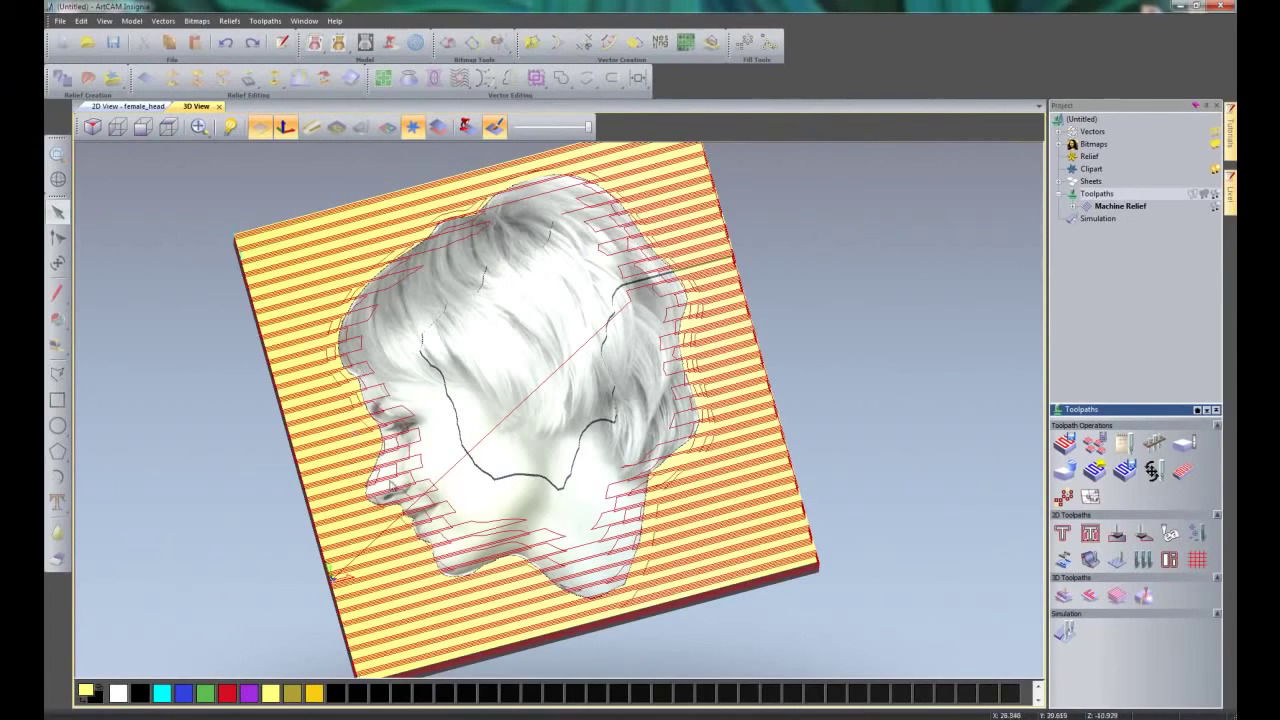
Step: Hide the toolpath lines and colour the simulated relief with 2D view colours
left_click(464, 128)
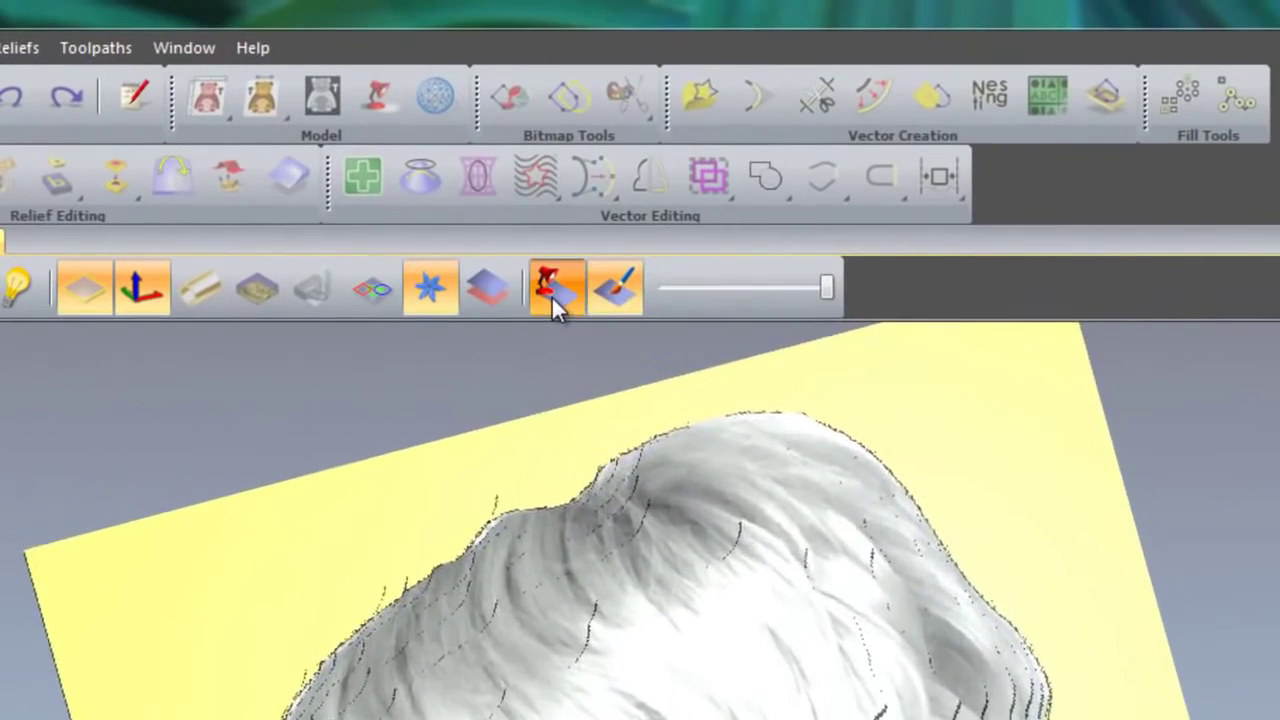
left_click(551, 295)
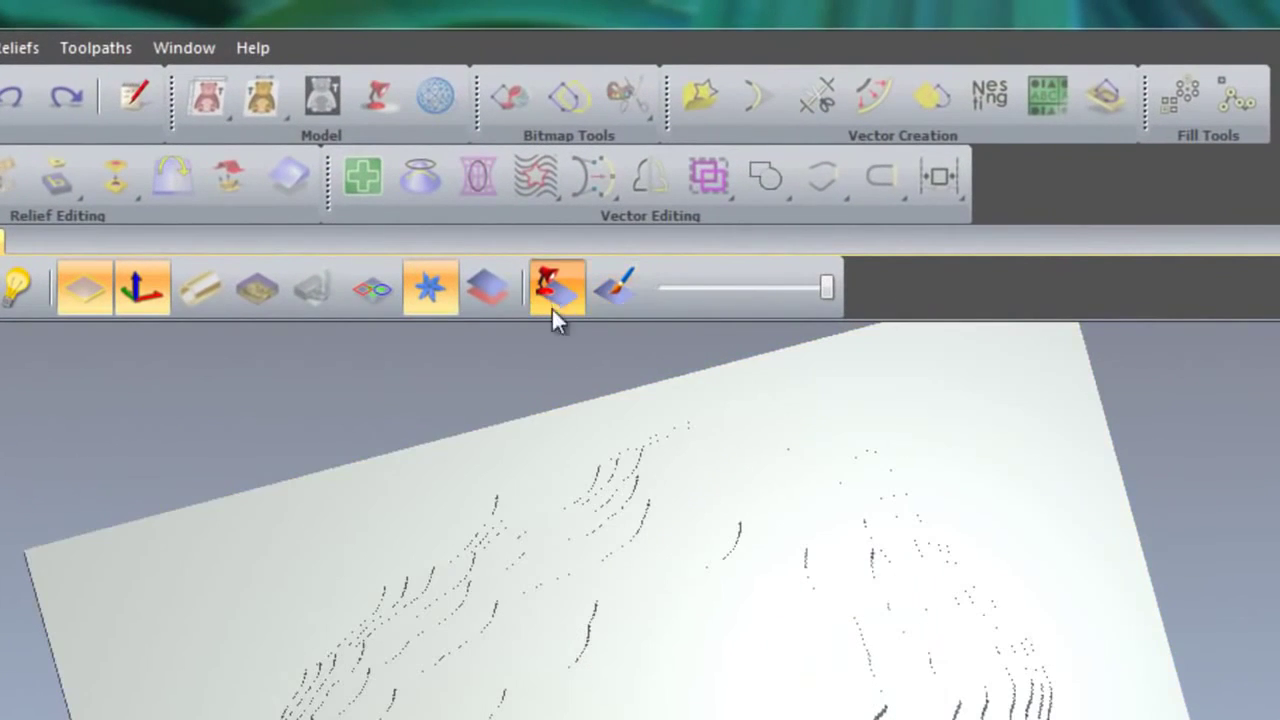
scroll(549, 395, "down", 2)
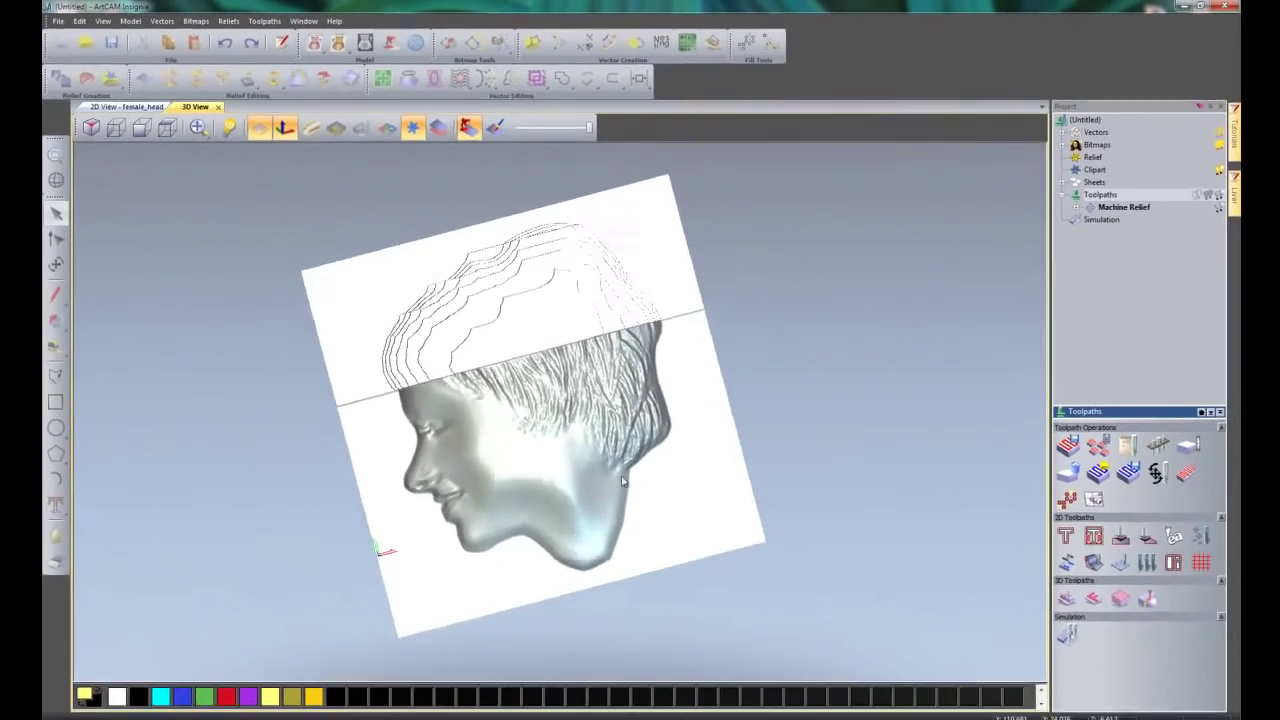
mouse_move(630, 450)
left_mouse_down()
mouse_move(630, 330)
mouse_move(650, 455)
mouse_move(683, 503)
left_mouse_up()
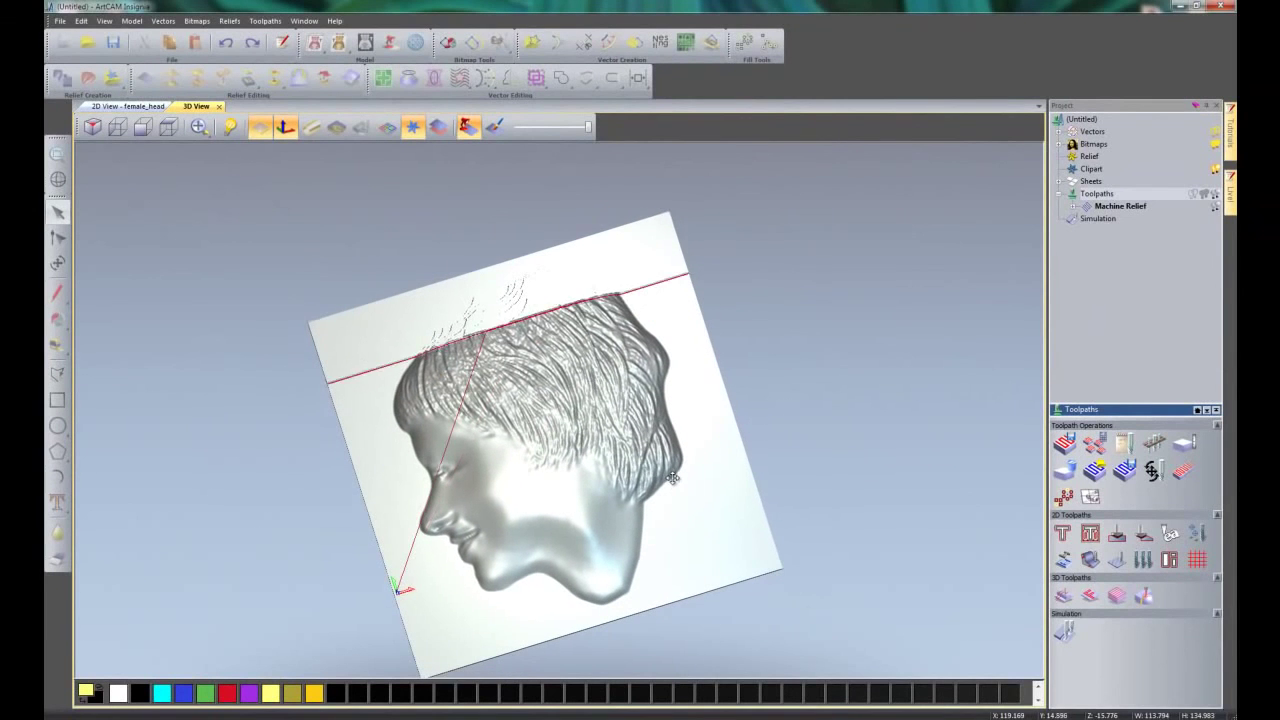
left_click_drag(659, 488, 643, 486)
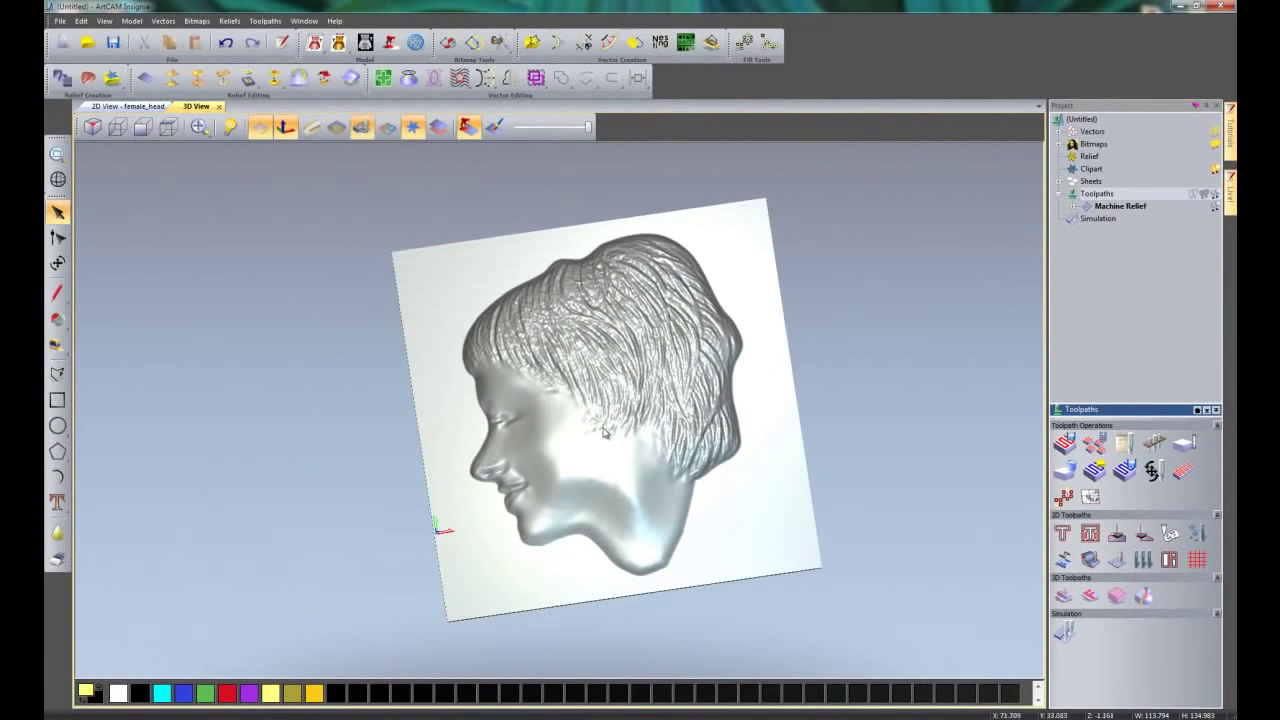
middle_click_drag(588, 428, 573, 437)
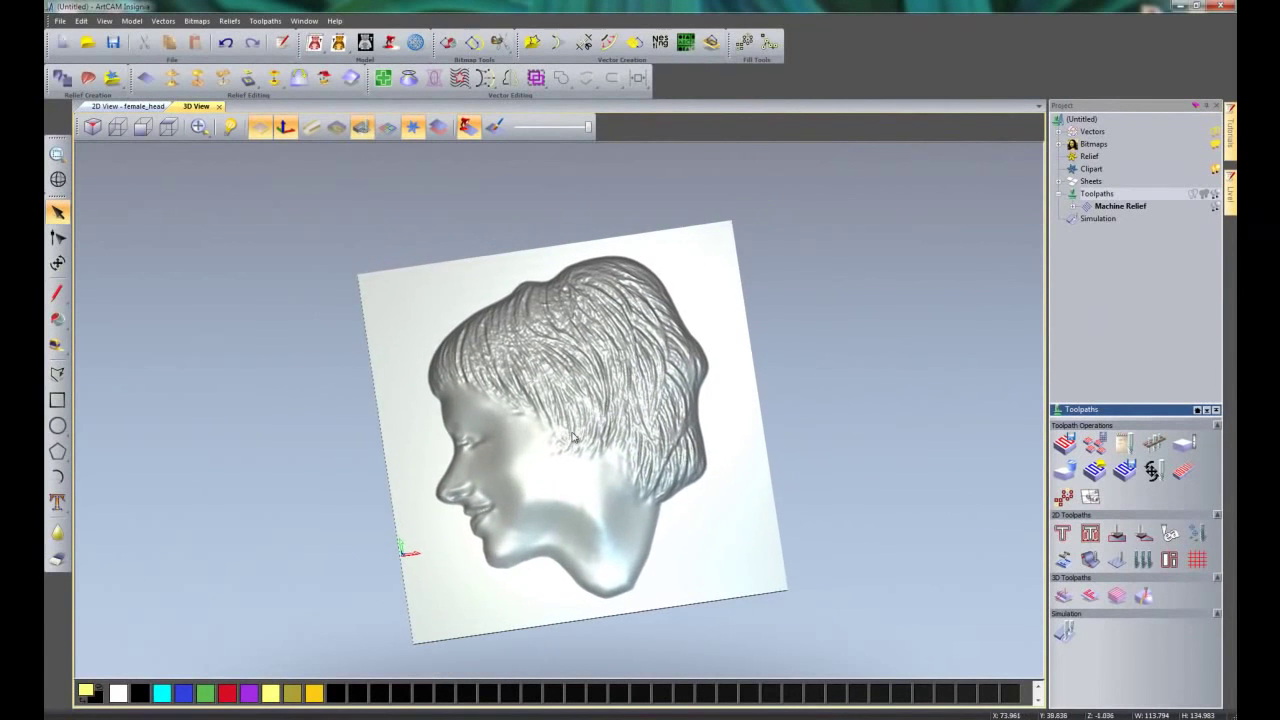
left_click(496, 128)
left_click(505, 140)
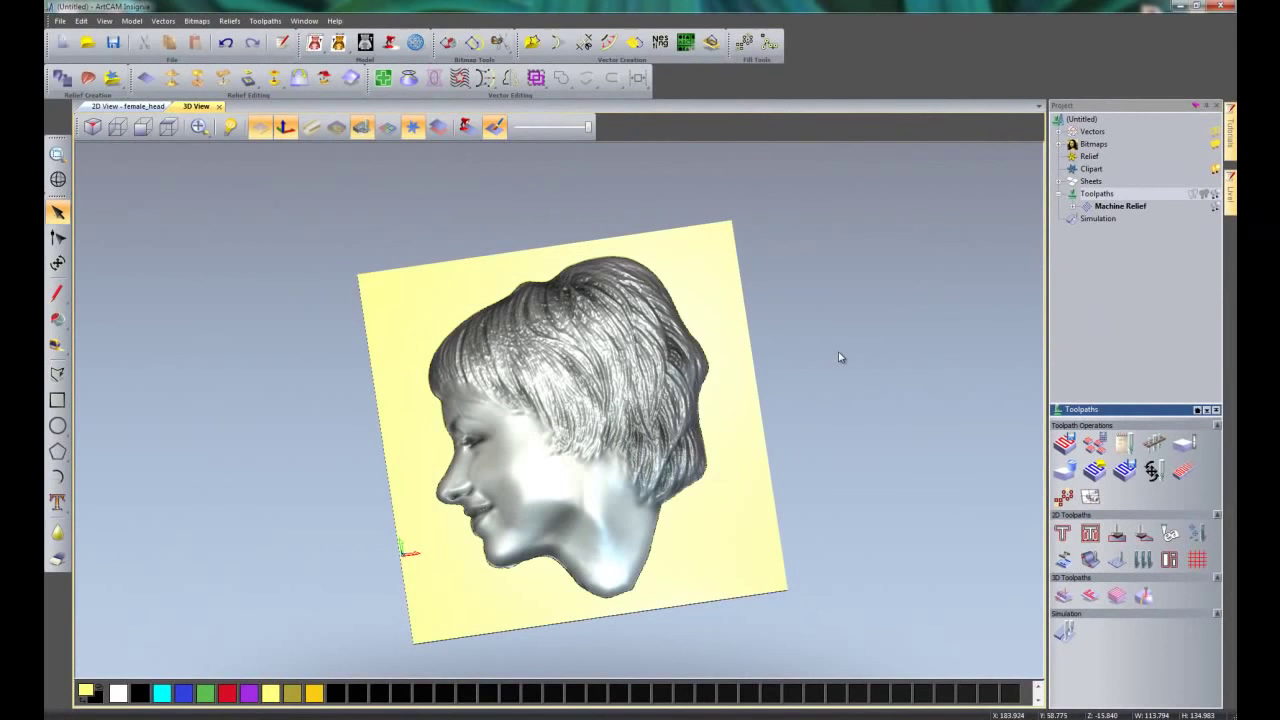
left_click_drag(608, 570, 808, 389)
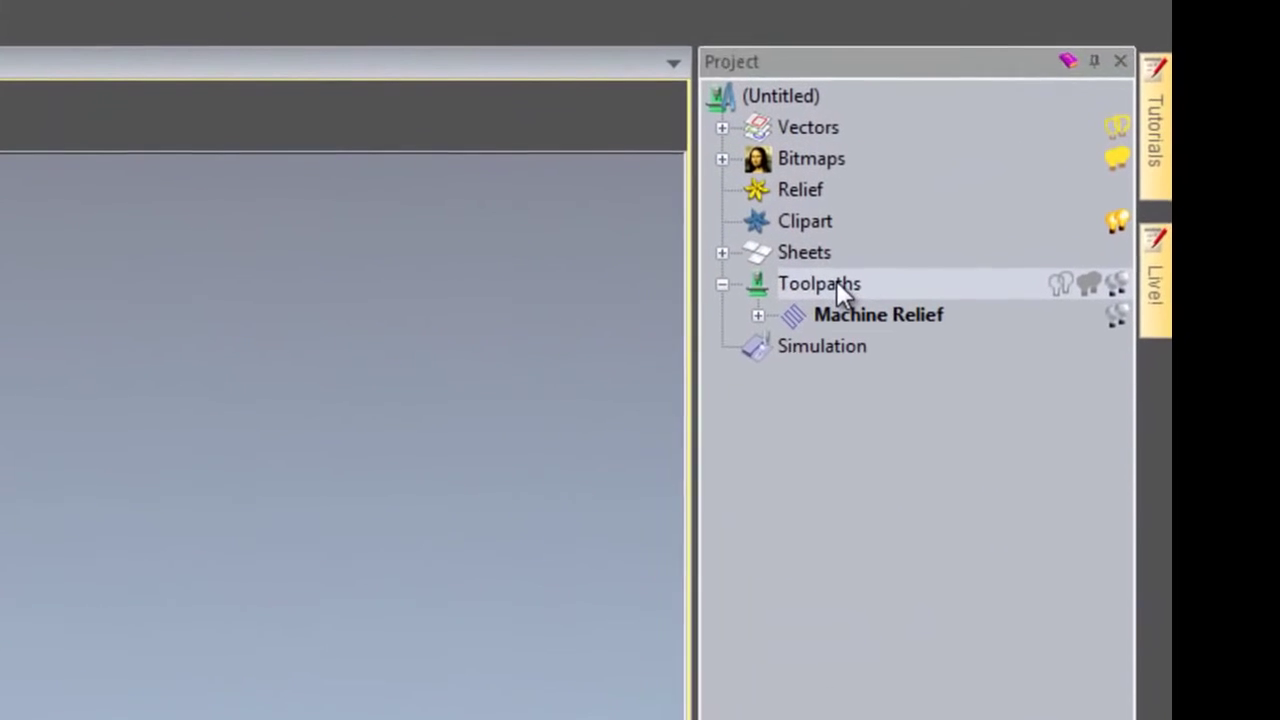
Step: Select the Toolpaths group and open Save Toolpaths with both Machine Relief passes queued
left_click(1104, 192)
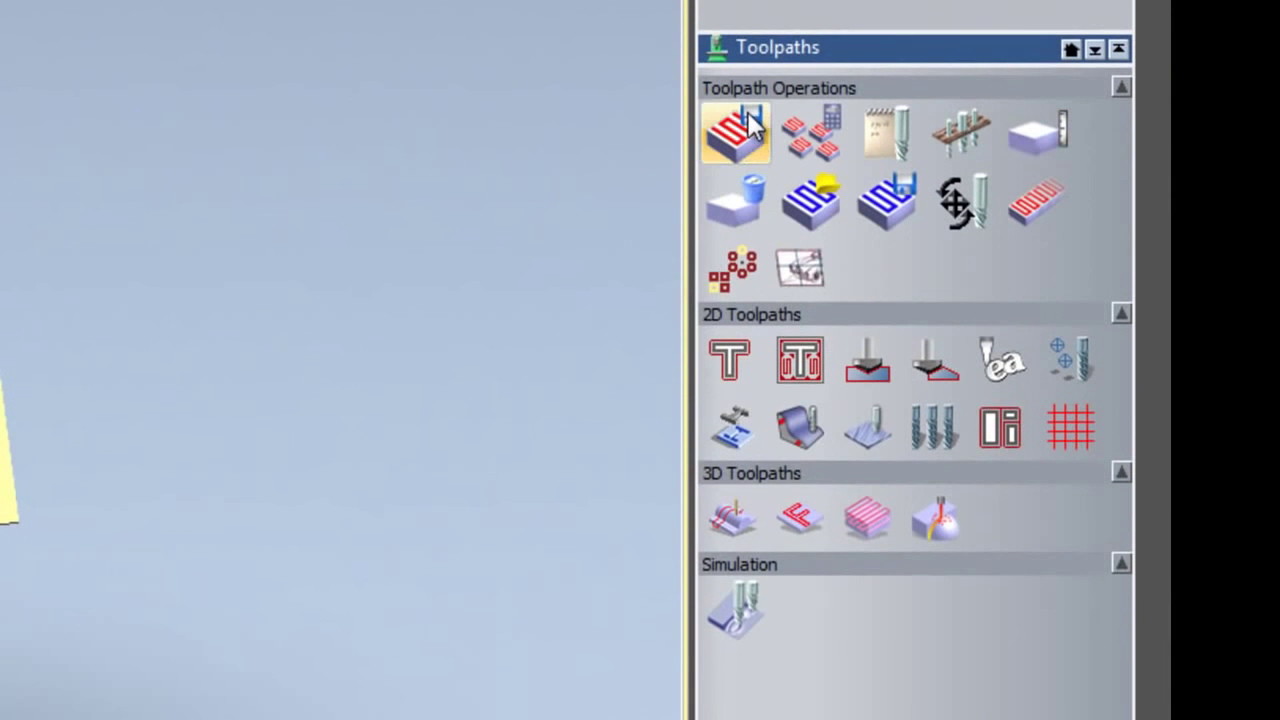
left_click(750, 128)
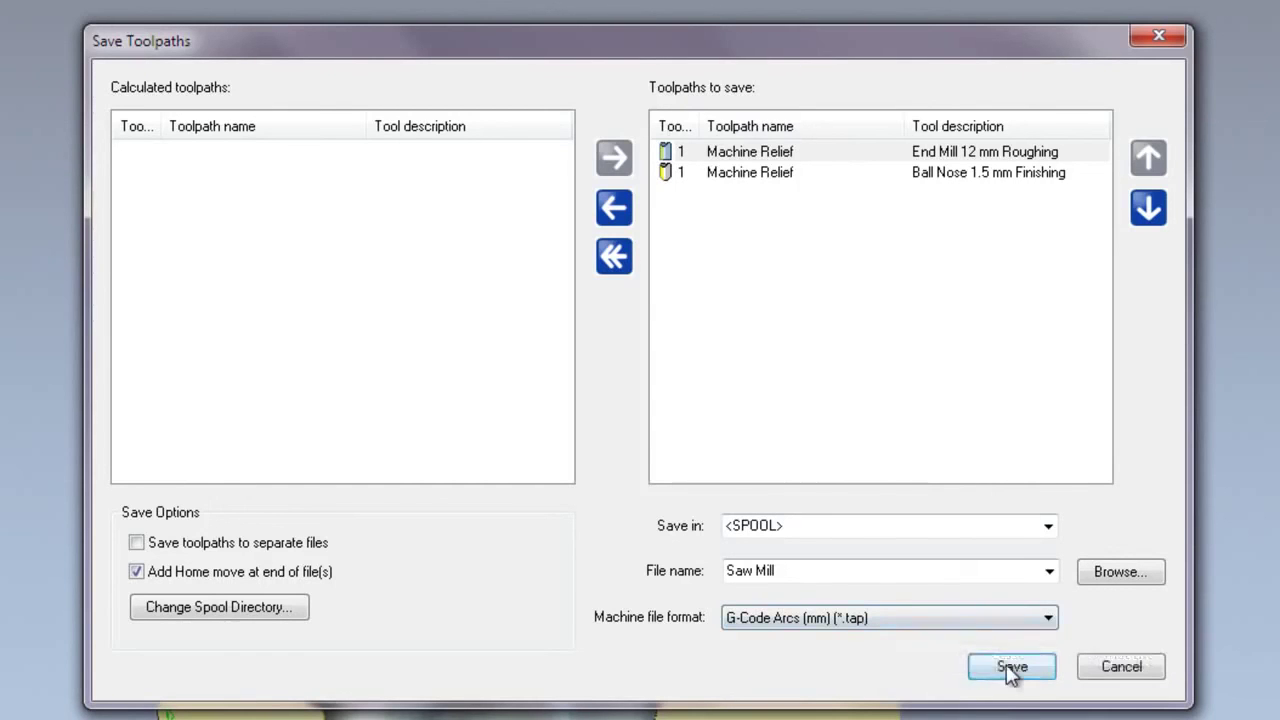
Step: Enable saving toolpaths to separate files and name the output Face
left_click(760, 252)
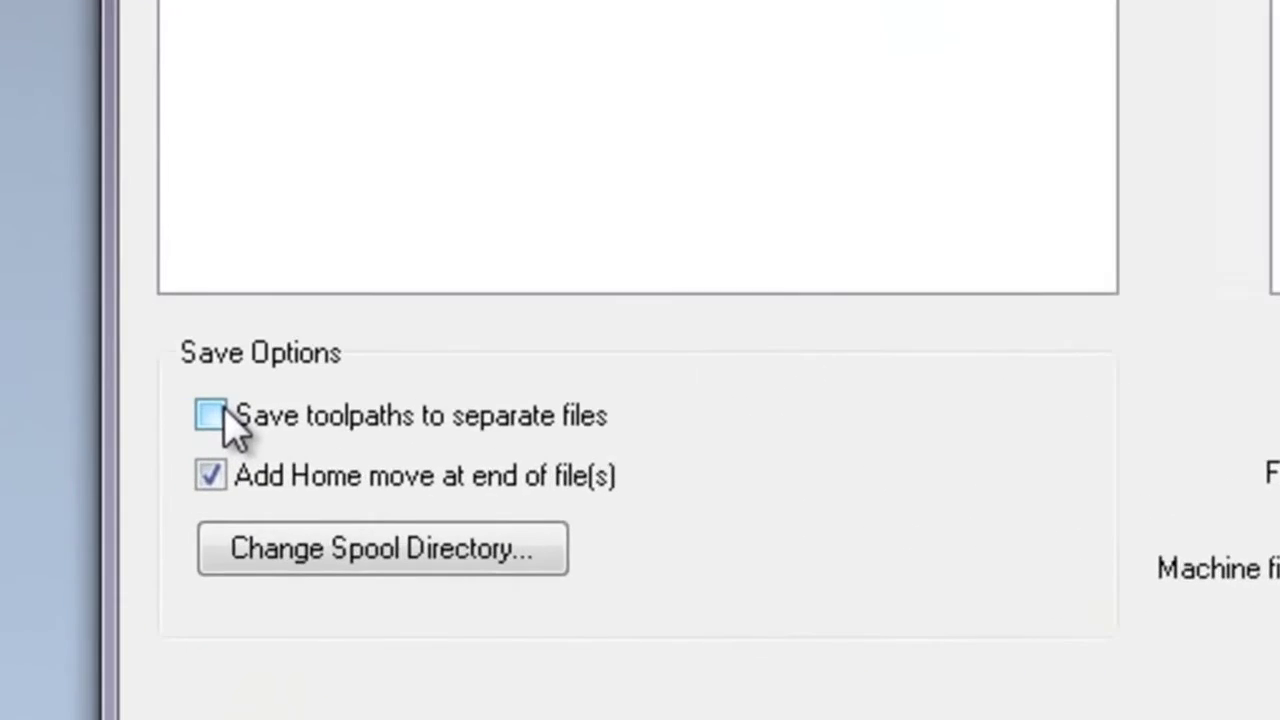
left_click(148, 524)
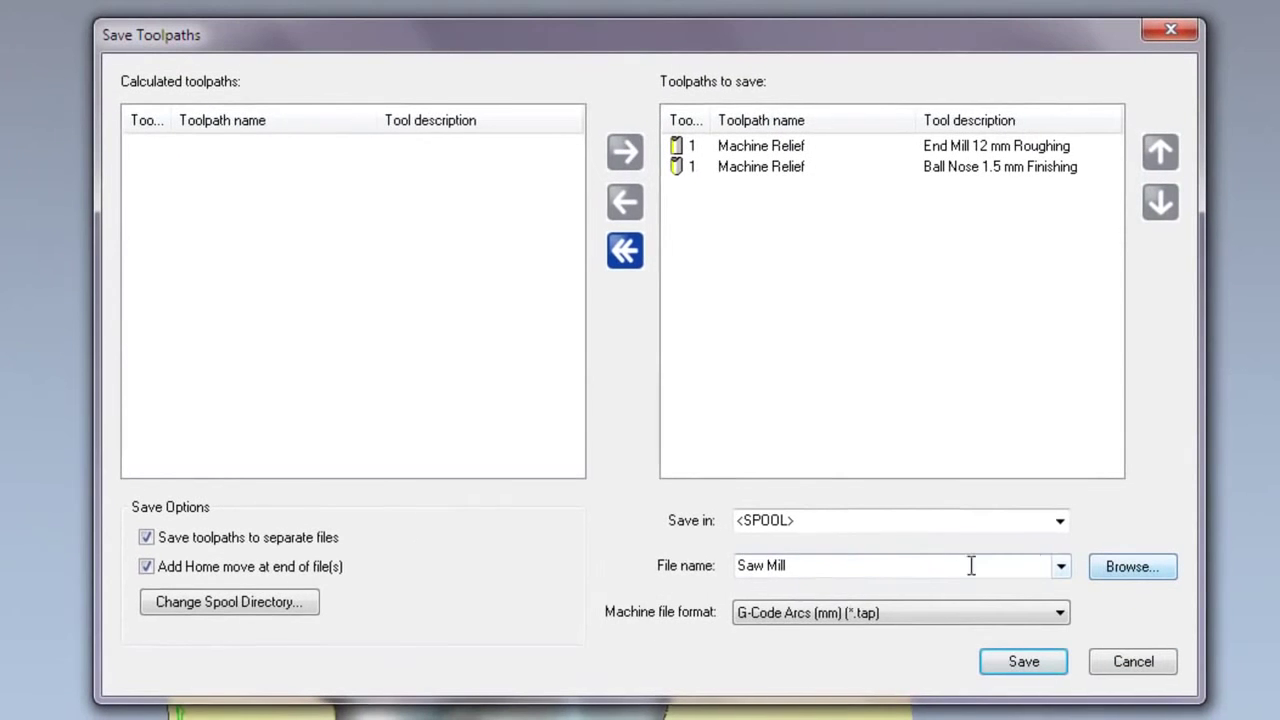
double_click(830, 566)
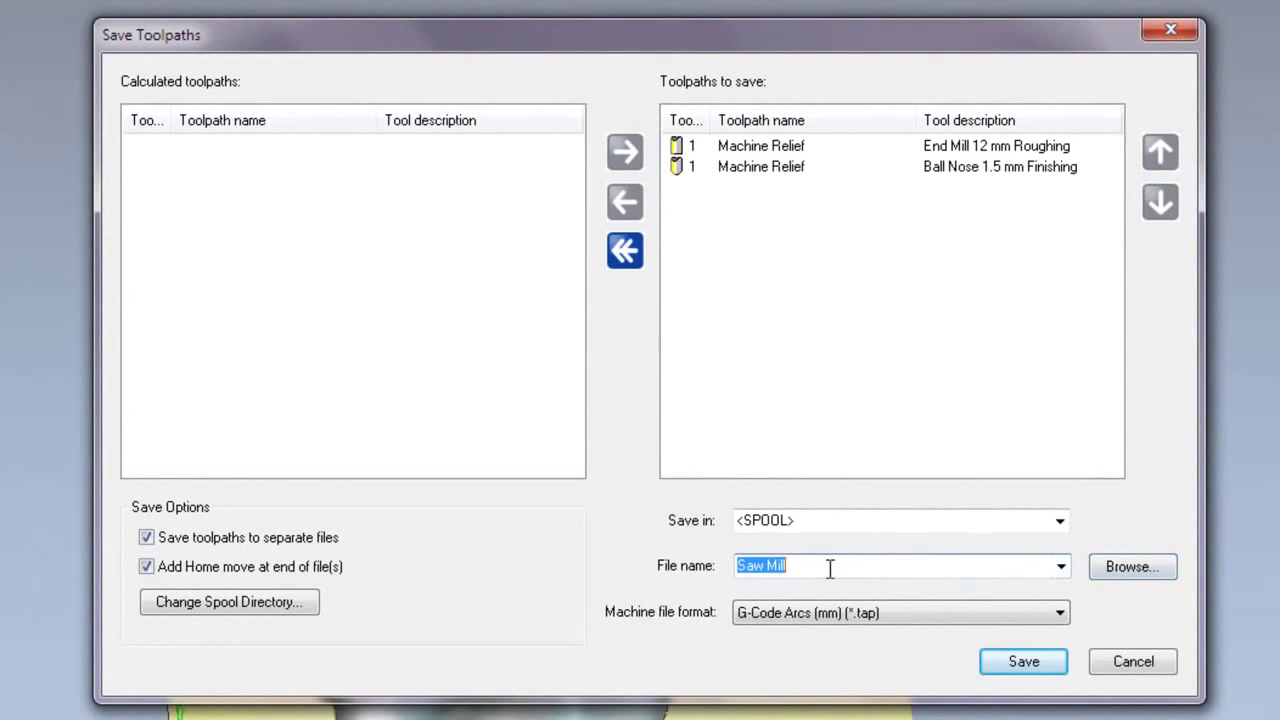
type("Face")
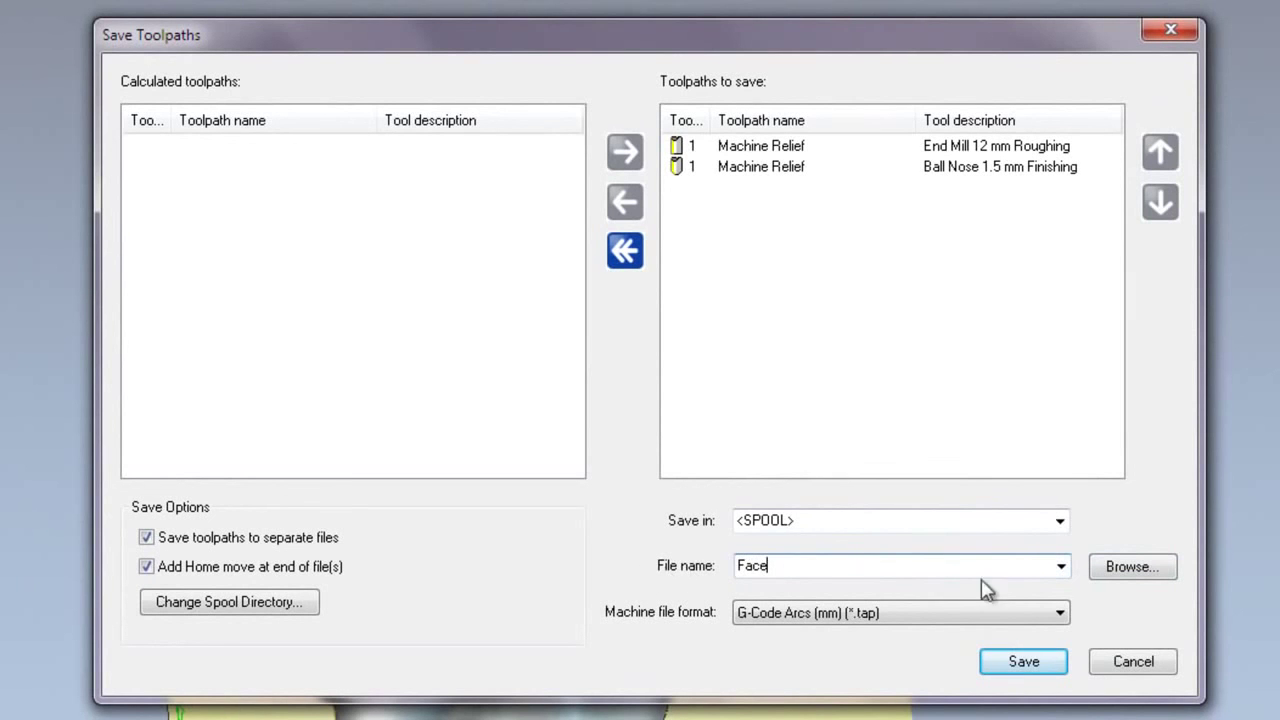
Step: Choose Desktop as the save folder and finish the Face file name
left_click(1168, 570)
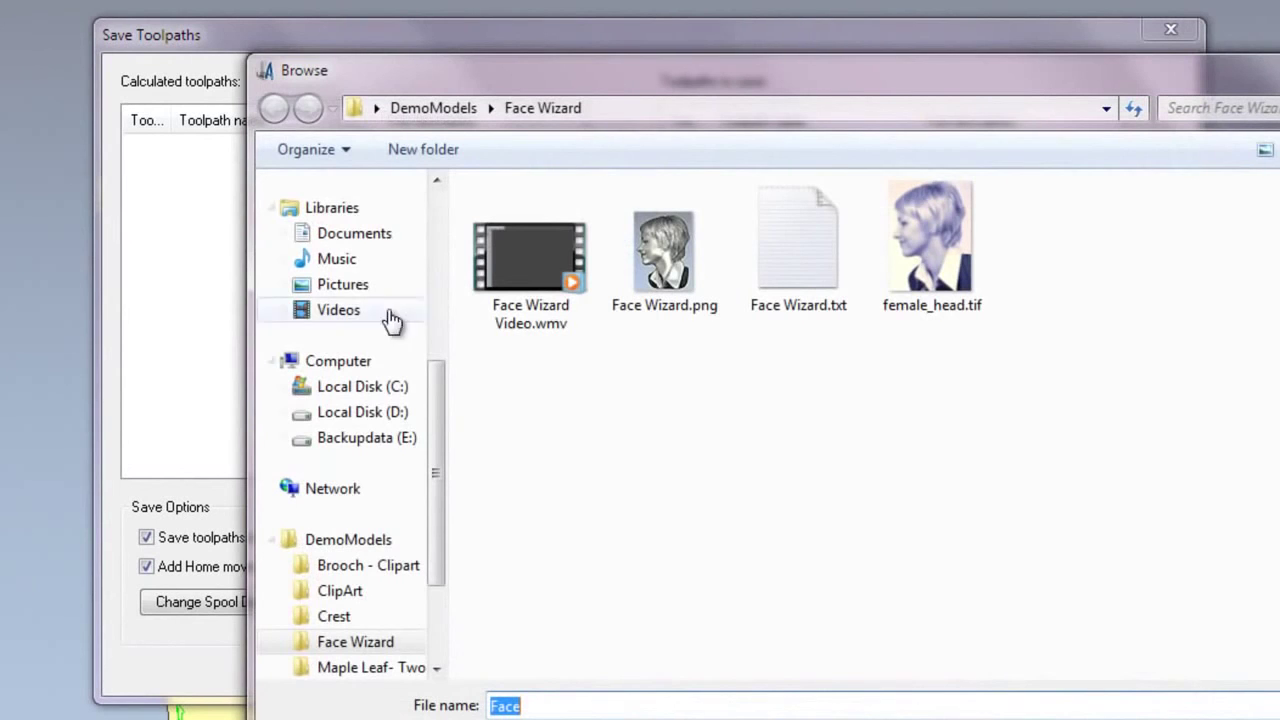
left_click_drag(430, 414, 437, 223)
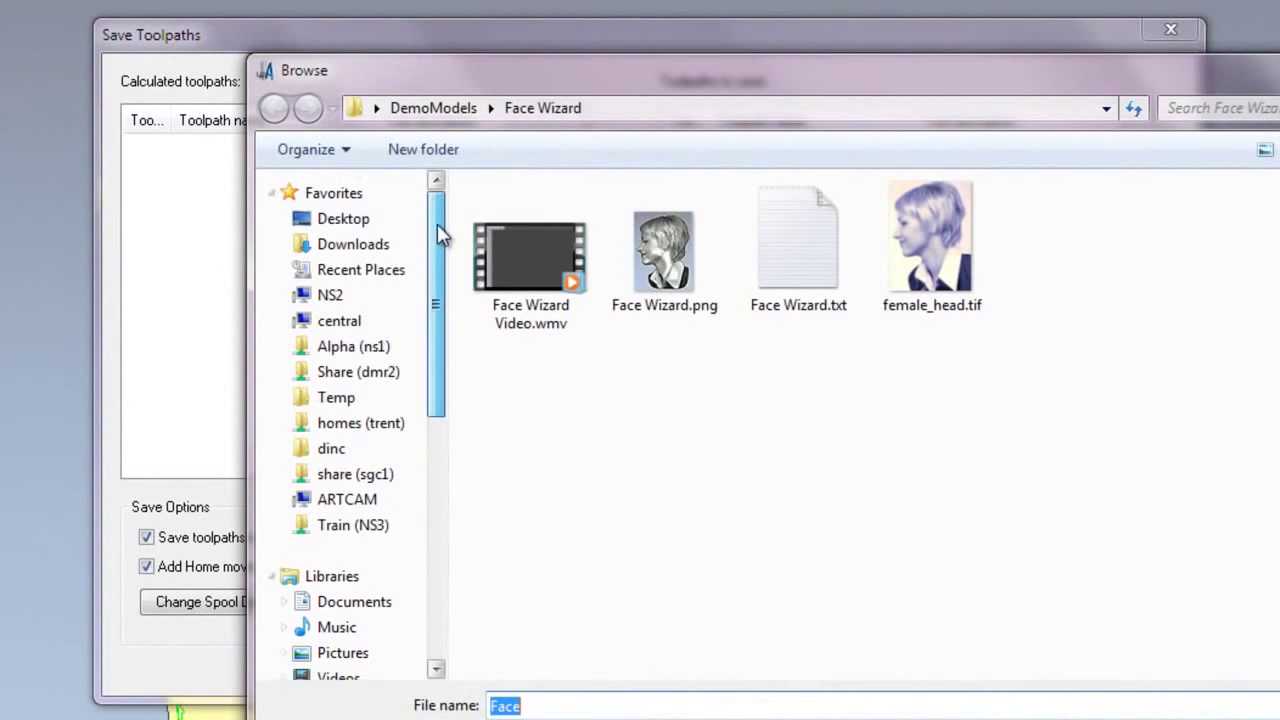
left_click(330, 219)
key("Return")
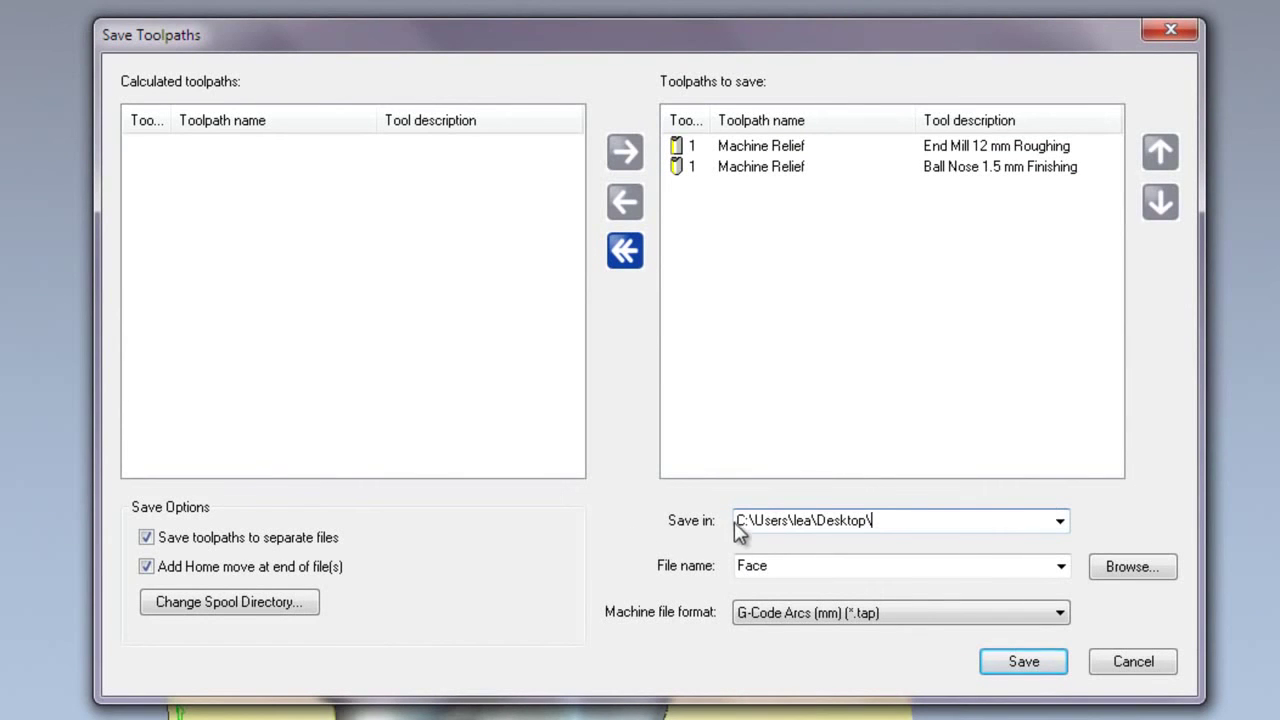
left_click(784, 562)
left_click(904, 555)
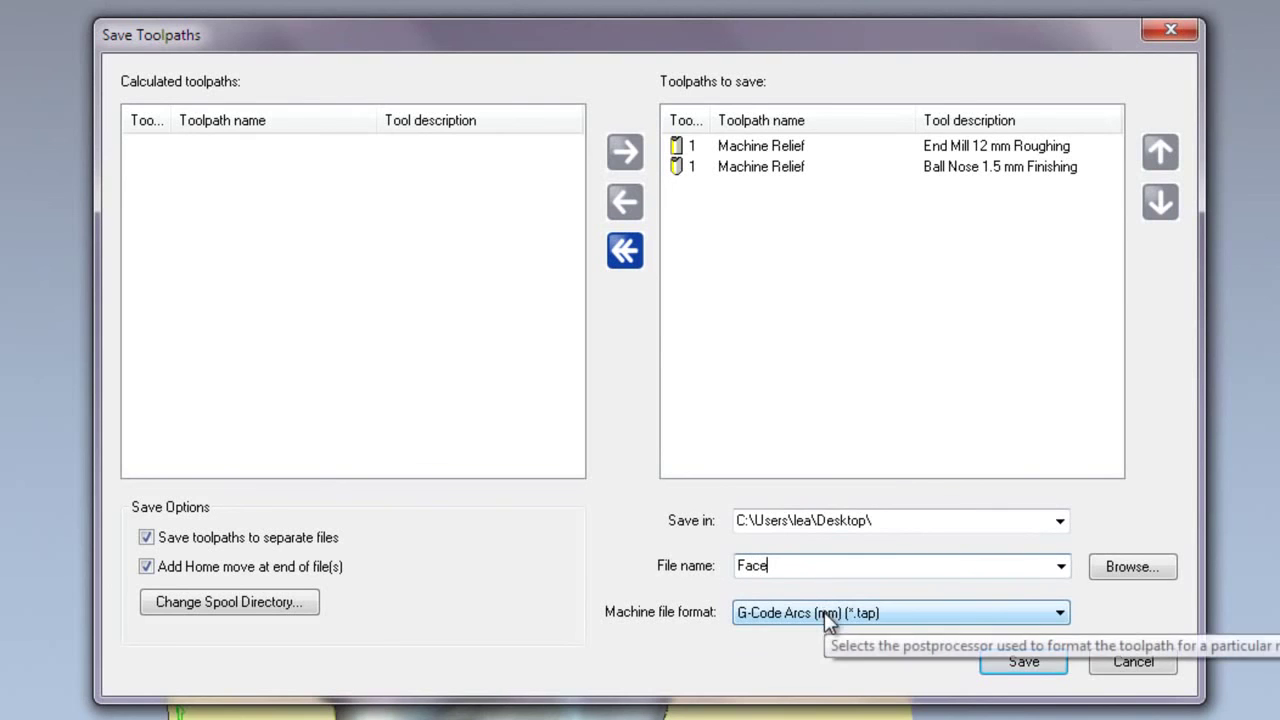
Step: Save both Face toolpaths to the Desktop as G-Code Arcs (mm) (*.tap) files
left_click(977, 610)
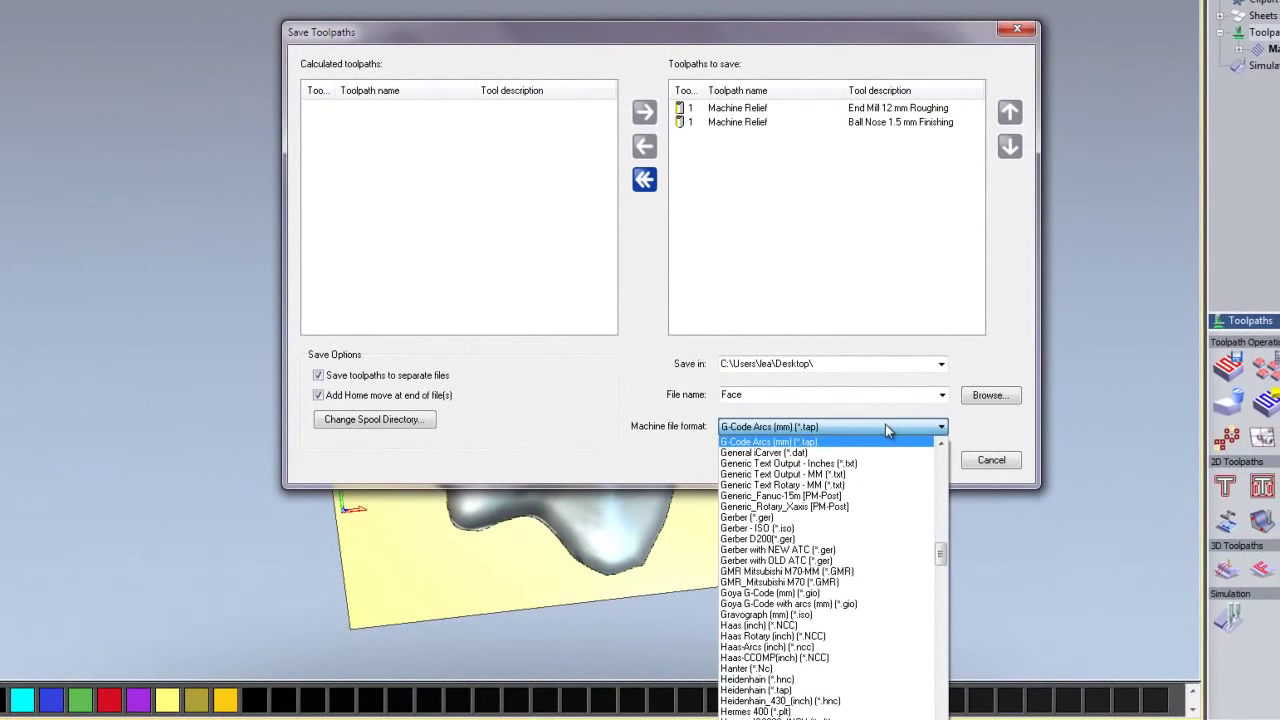
scroll(880, 556, "down", 8)
mouse_move(941, 572)
left_mouse_down()
mouse_move(942, 664)
mouse_move(938, 559)
left_mouse_up()
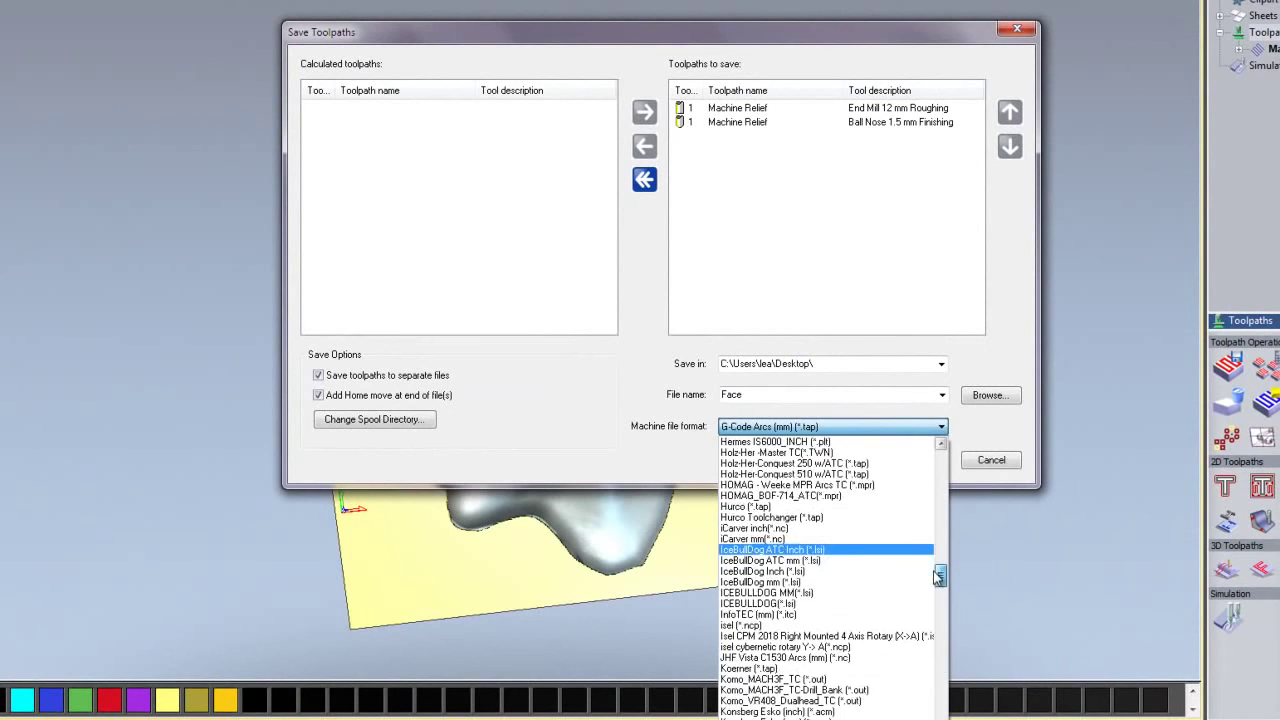
left_click_drag(938, 577, 938, 543)
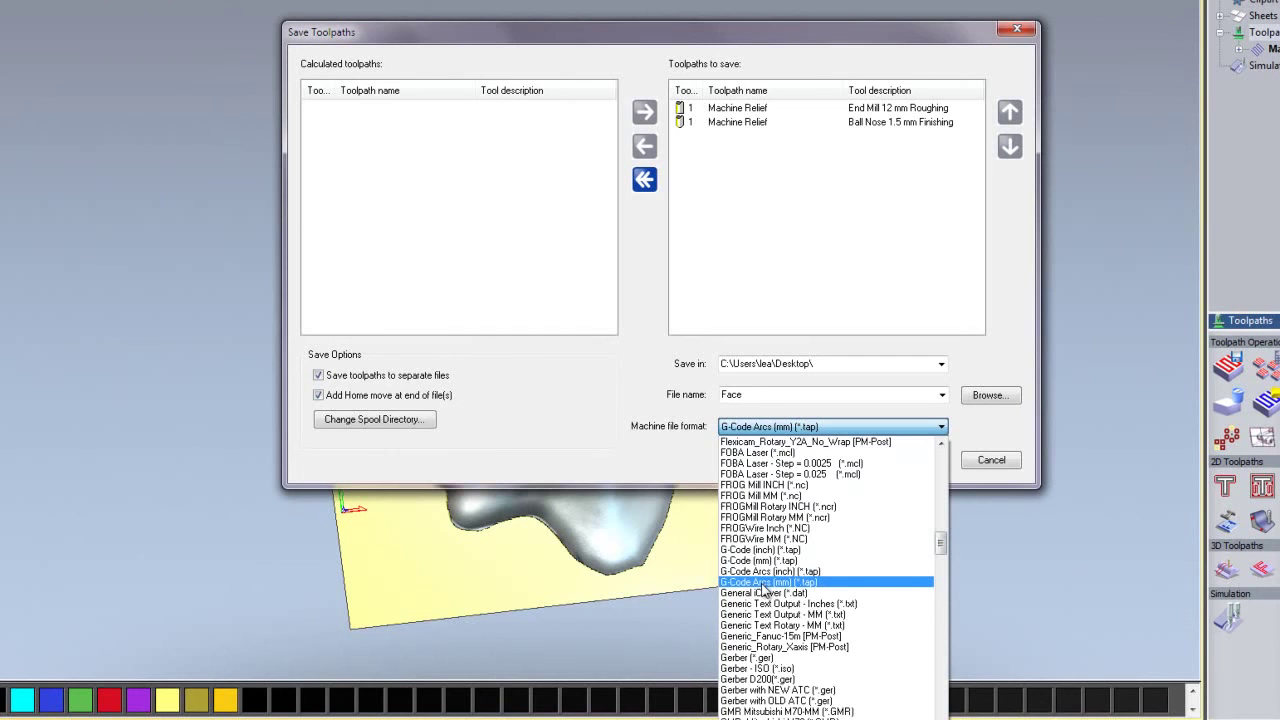
left_click(762, 584)
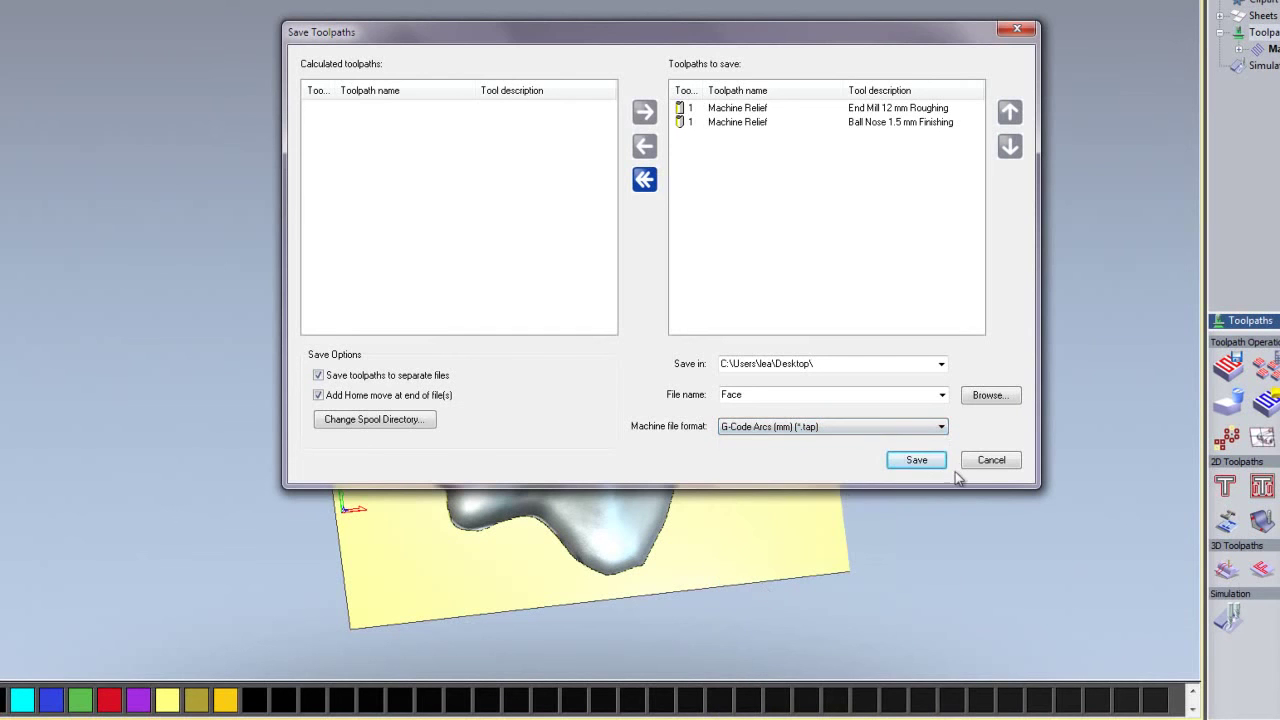
left_click(916, 460)
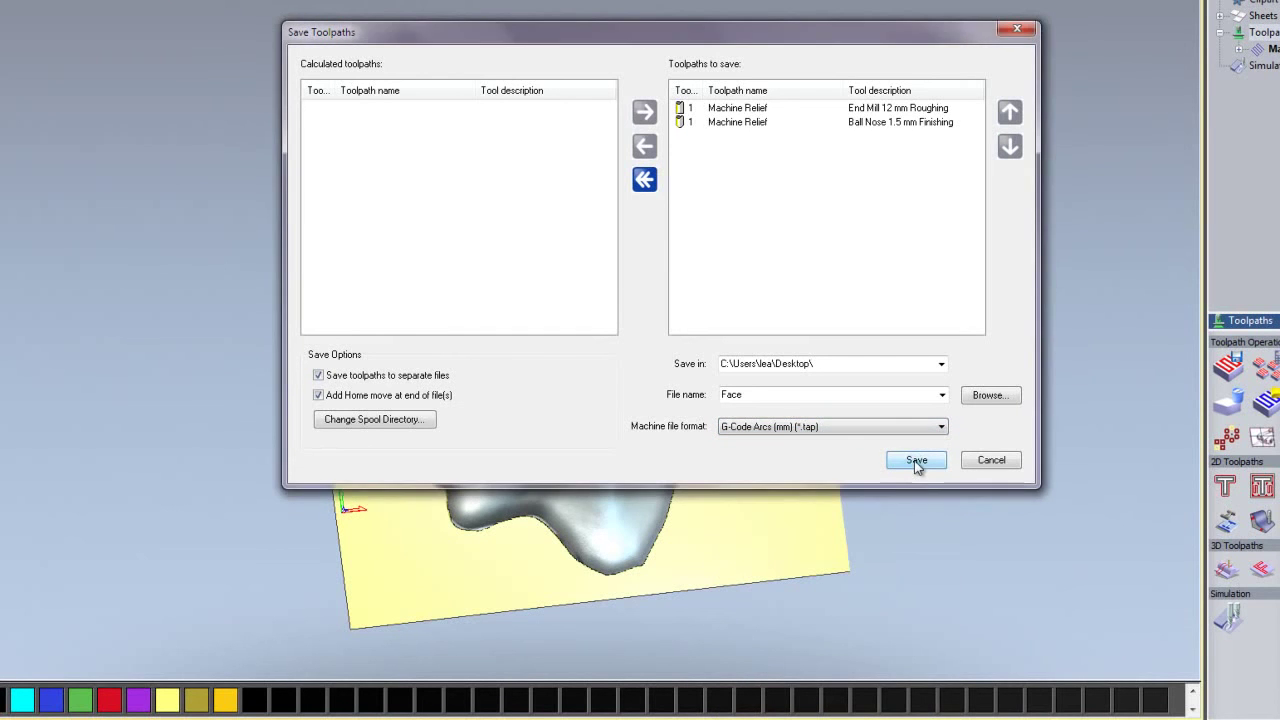